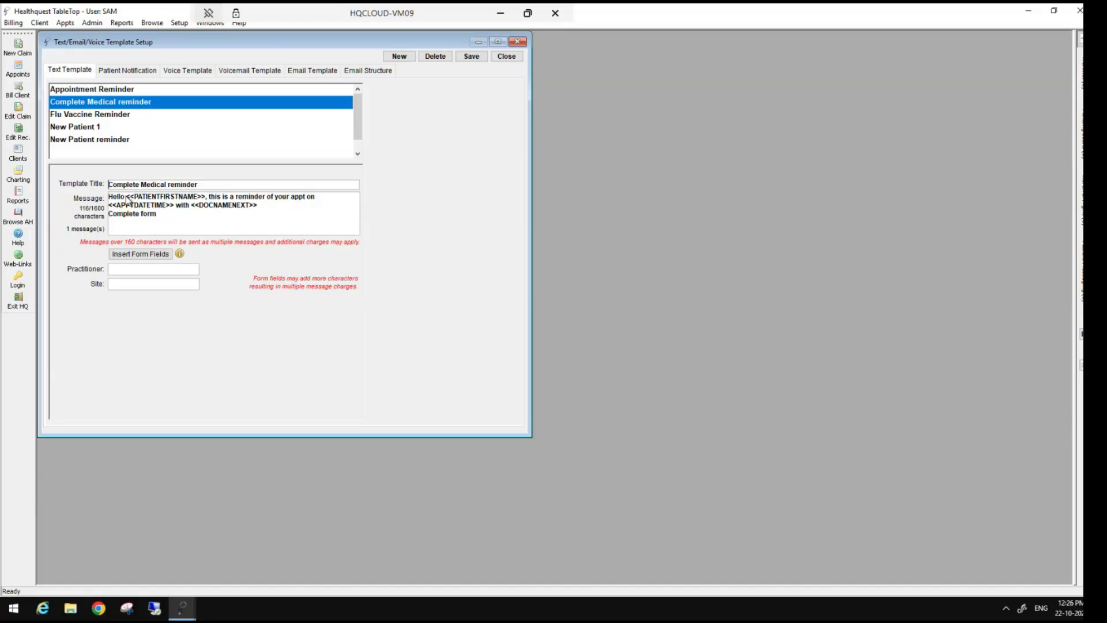
# Step: Review the patient first name placeholder in the text reminder message and the patient and appointment form fields available for insertion
pyautogui.press('Tab')
pyautogui.moveTo(126, 200); pyautogui.dragTo(203, 201)
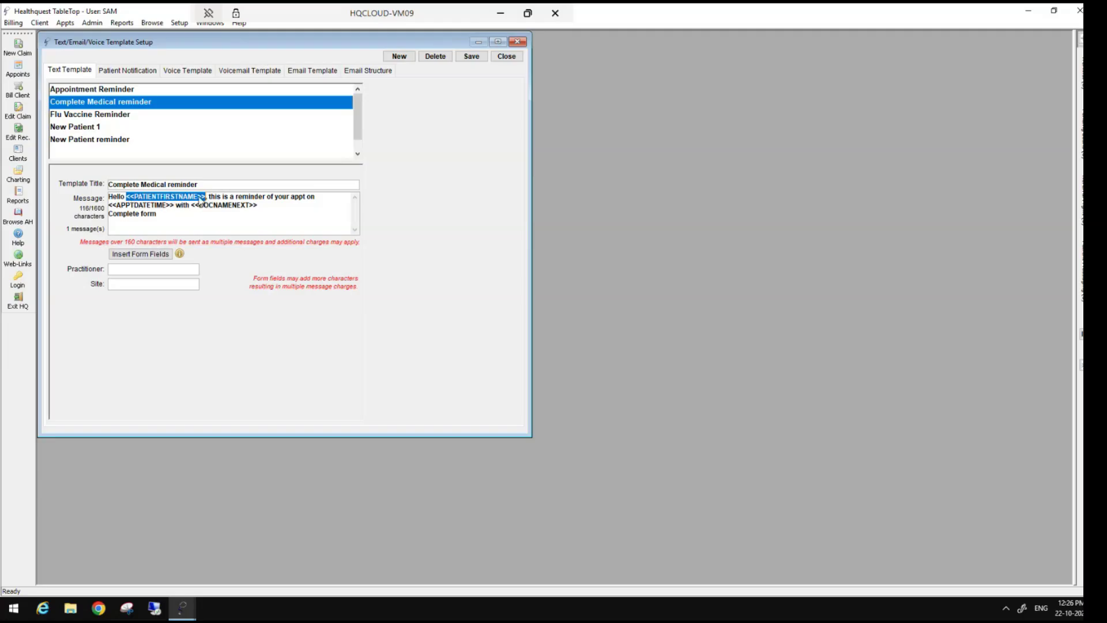
pyautogui.press('Left')
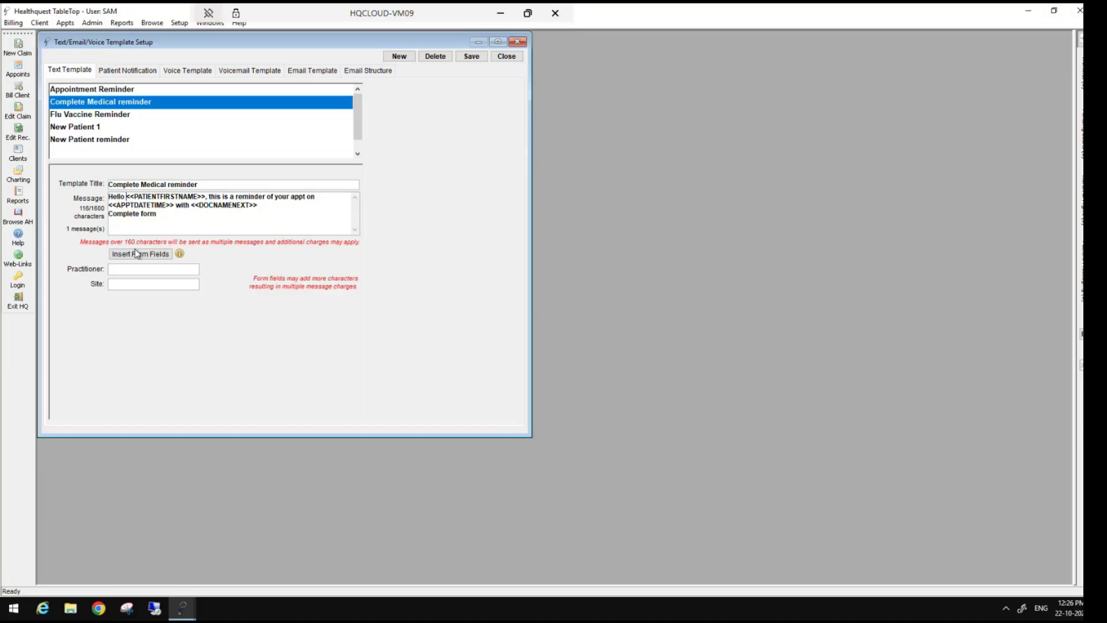
pyautogui.click(143, 254)
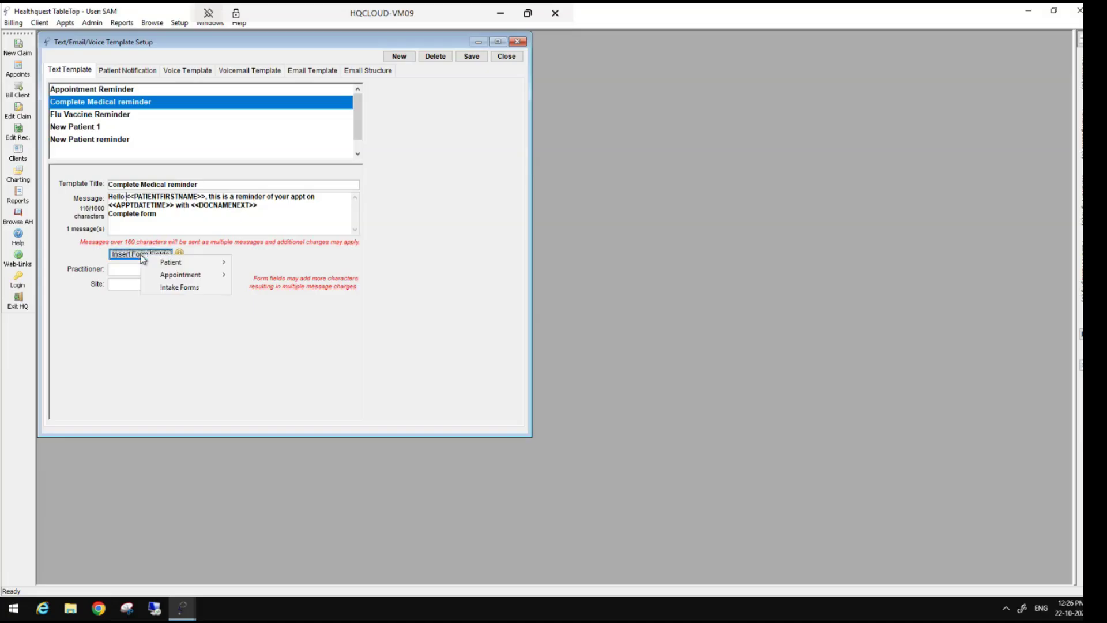
pyautogui.moveTo(173, 262)
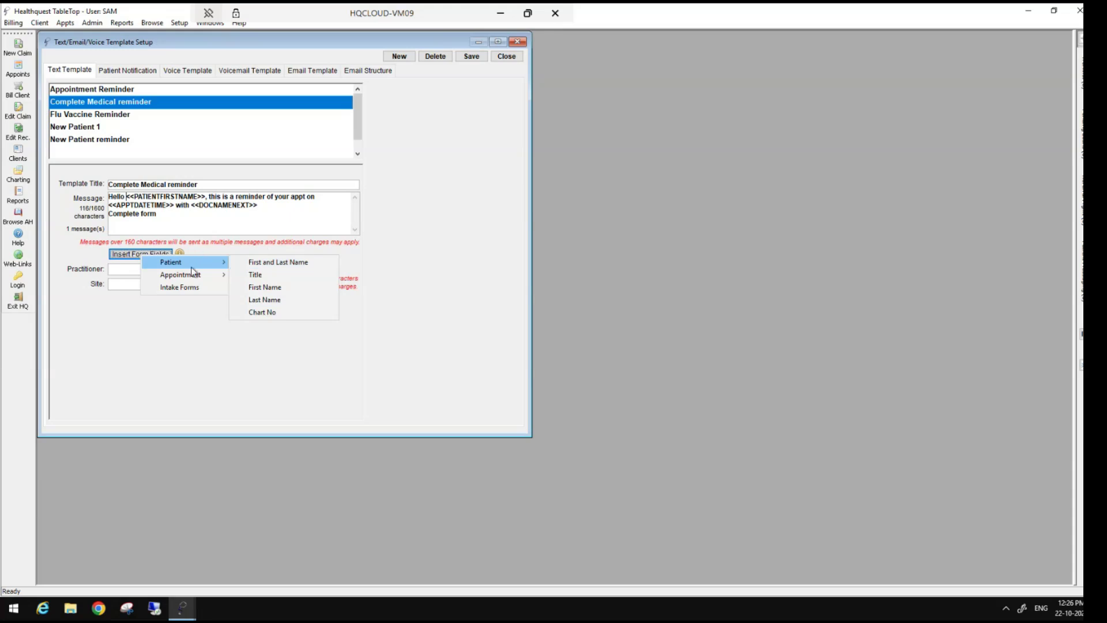
pyautogui.moveTo(196, 277)
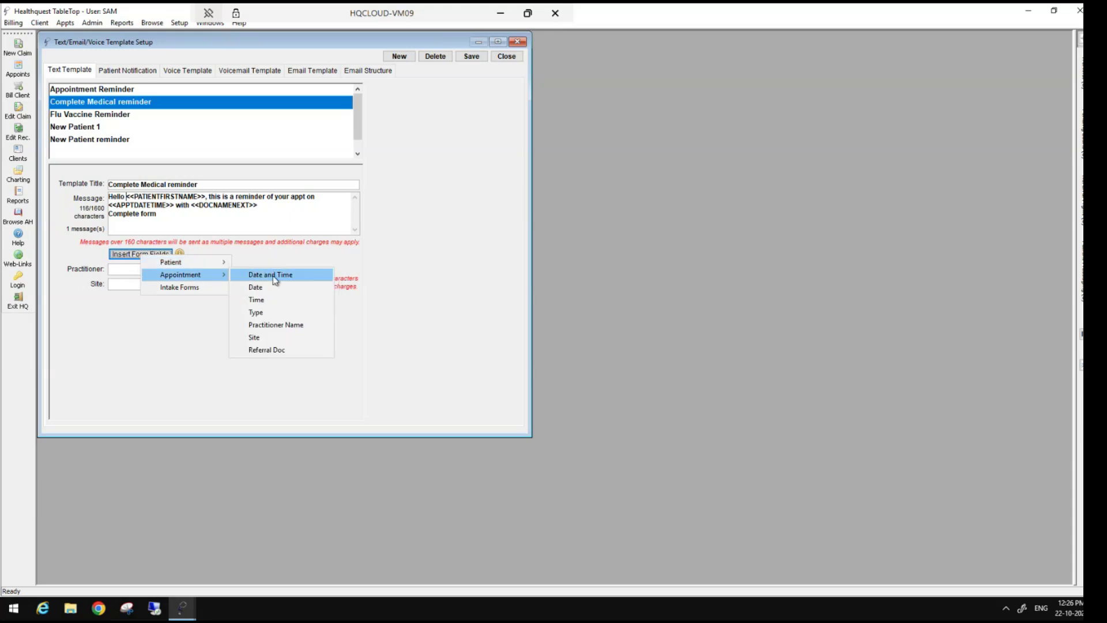
# Step: Insert the Lifestyle Questionnaire (ASaP Maneuvers) intake form field after "Complete form" in the Complete Medical reminder text message and save the template
pyautogui.click(242, 219)
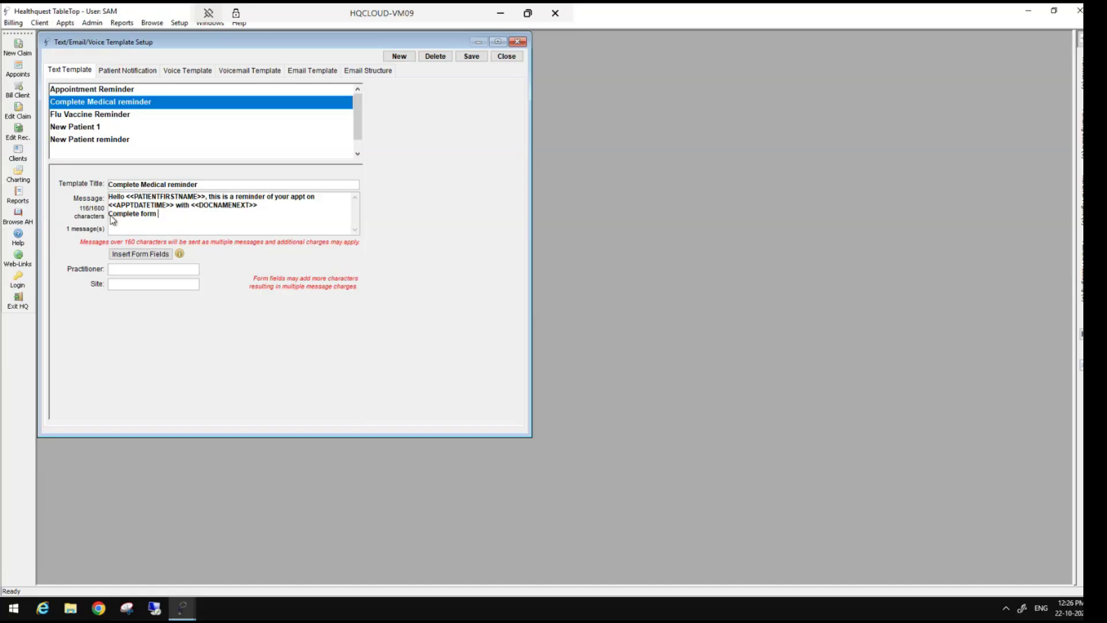
pyautogui.click(148, 257)
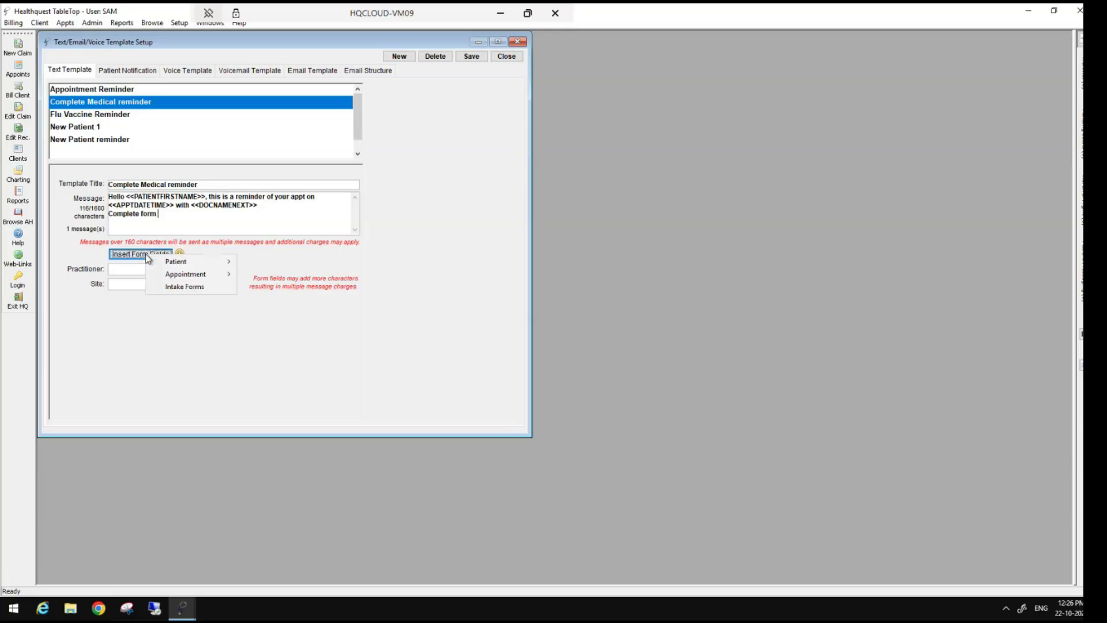
pyautogui.click(184, 288)
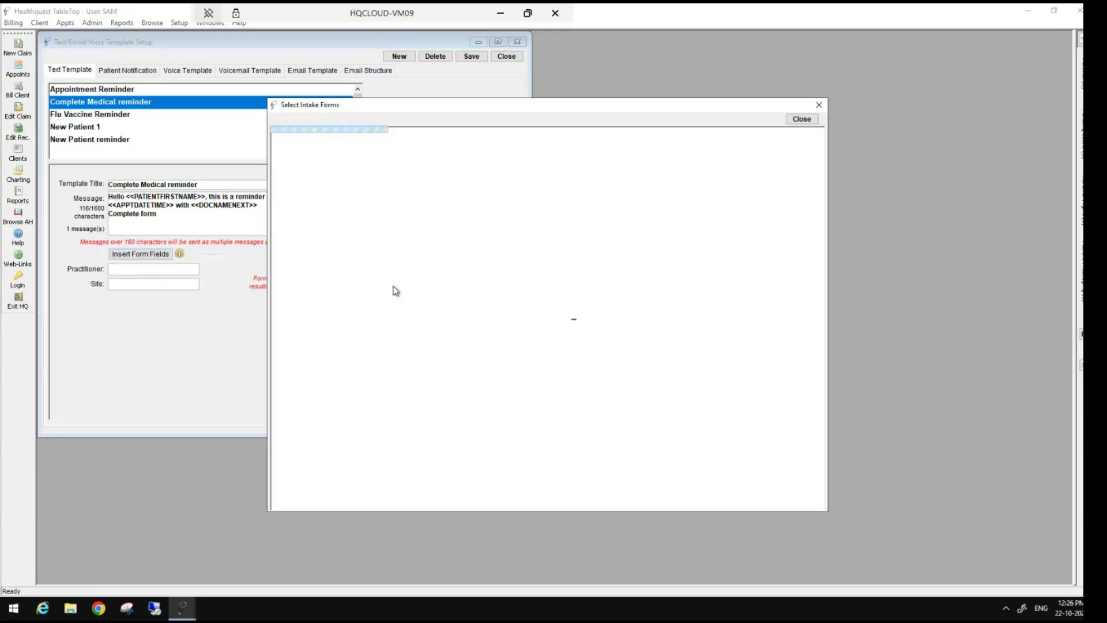
pyautogui.scroll(-3, 388, 376)
pyautogui.scroll(-3, 388, 376)
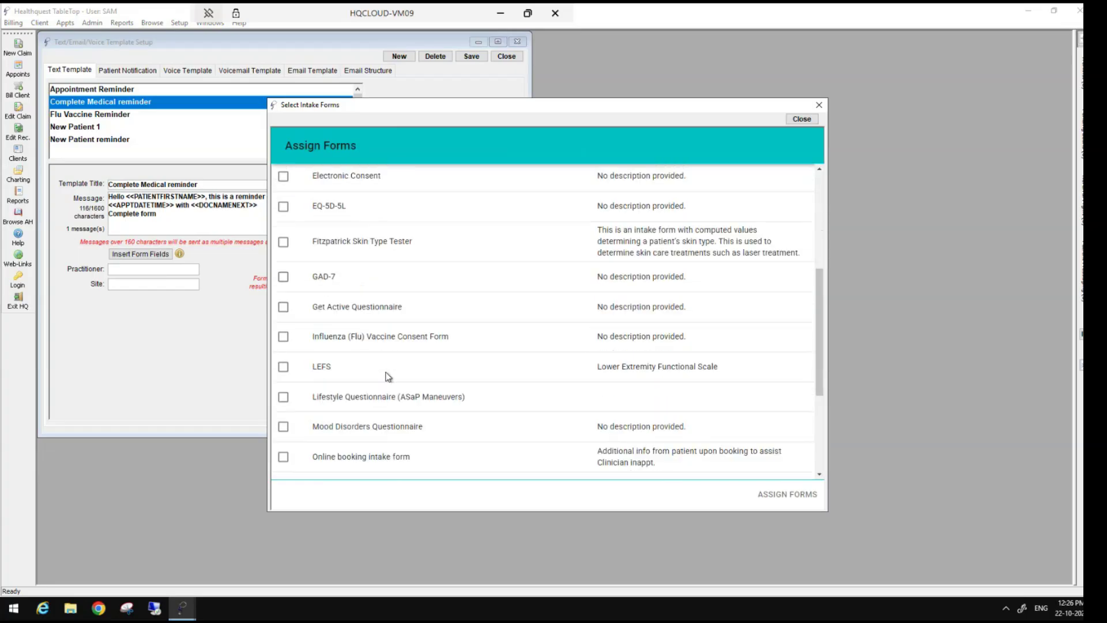
pyautogui.click(284, 398)
pyautogui.click(788, 495)
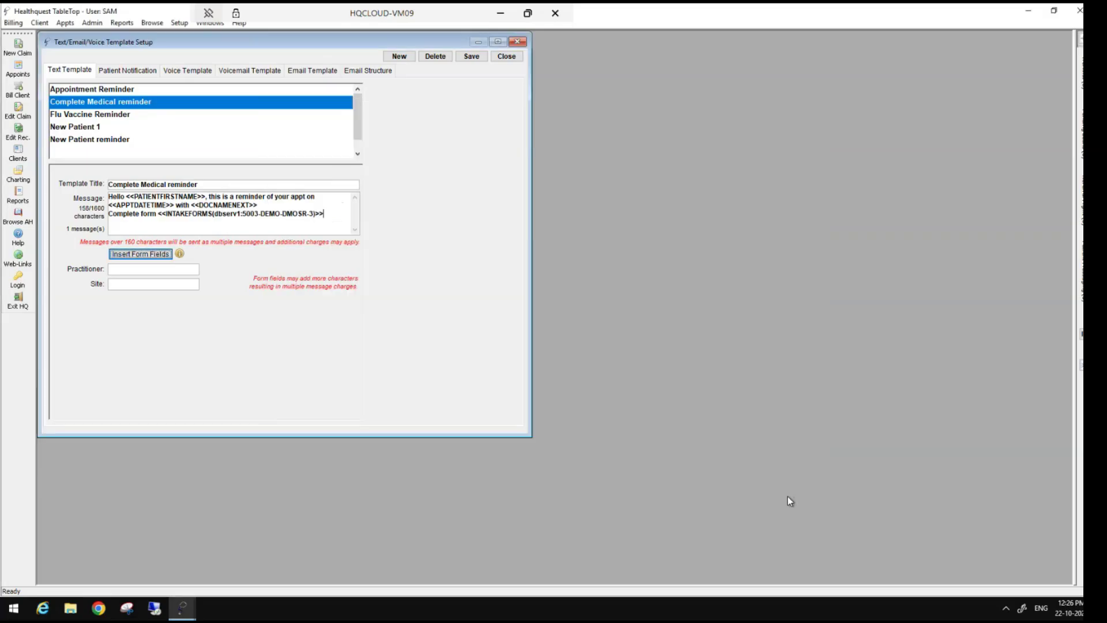
pyautogui.moveTo(160, 217); pyautogui.dragTo(326, 223)
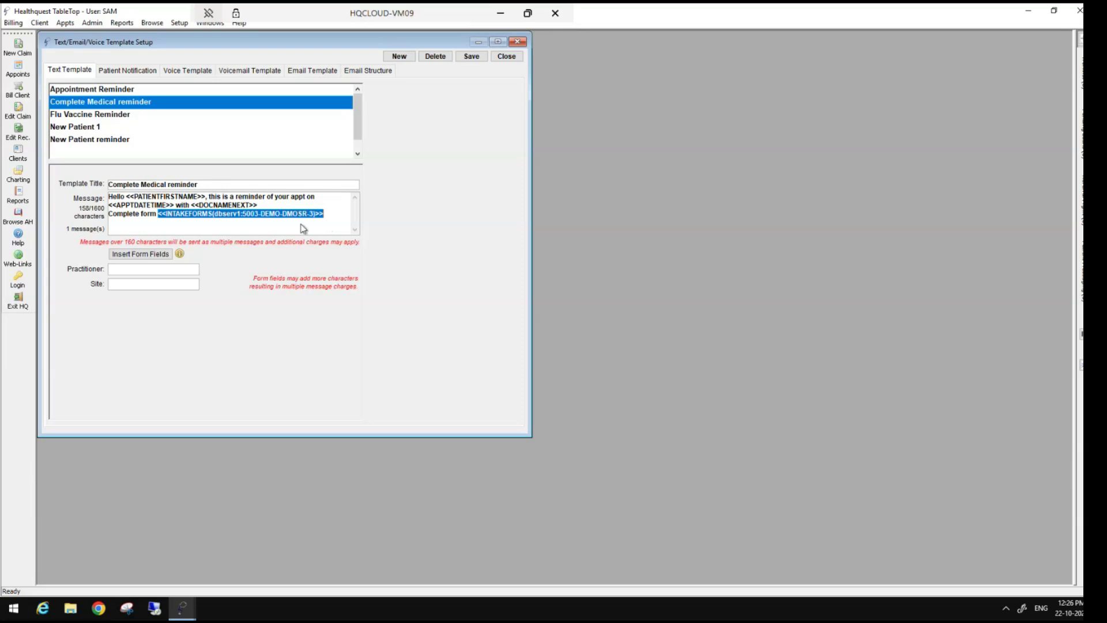
pyautogui.click(470, 56)
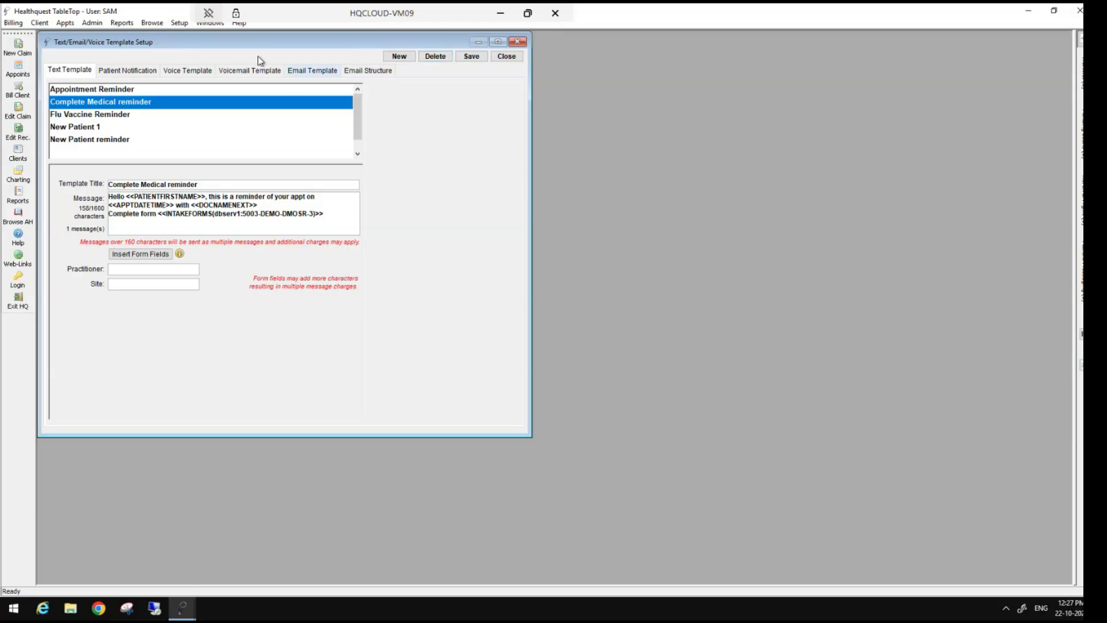
# Step: Review the Complete Medical Reminder email template's title, subject and message, and the form fields that can be inserted
pyautogui.click(317, 70)
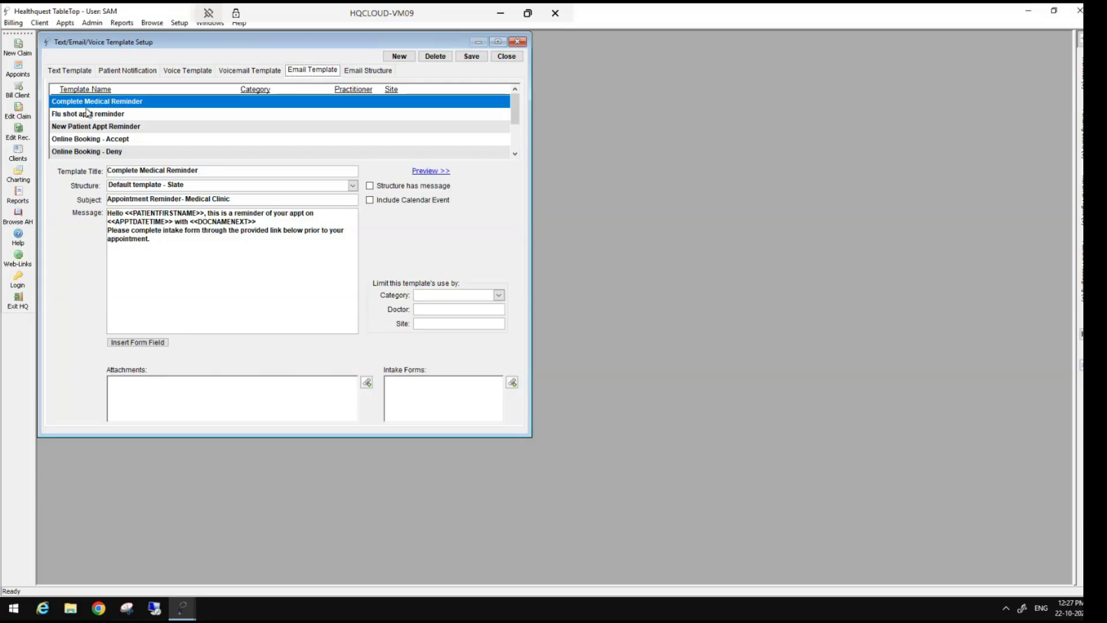
pyautogui.click(205, 173)
pyautogui.moveTo(231, 199); pyautogui.dragTo(106, 200)
pyautogui.click(152, 252)
pyautogui.moveTo(161, 251); pyautogui.dragTo(101, 212)
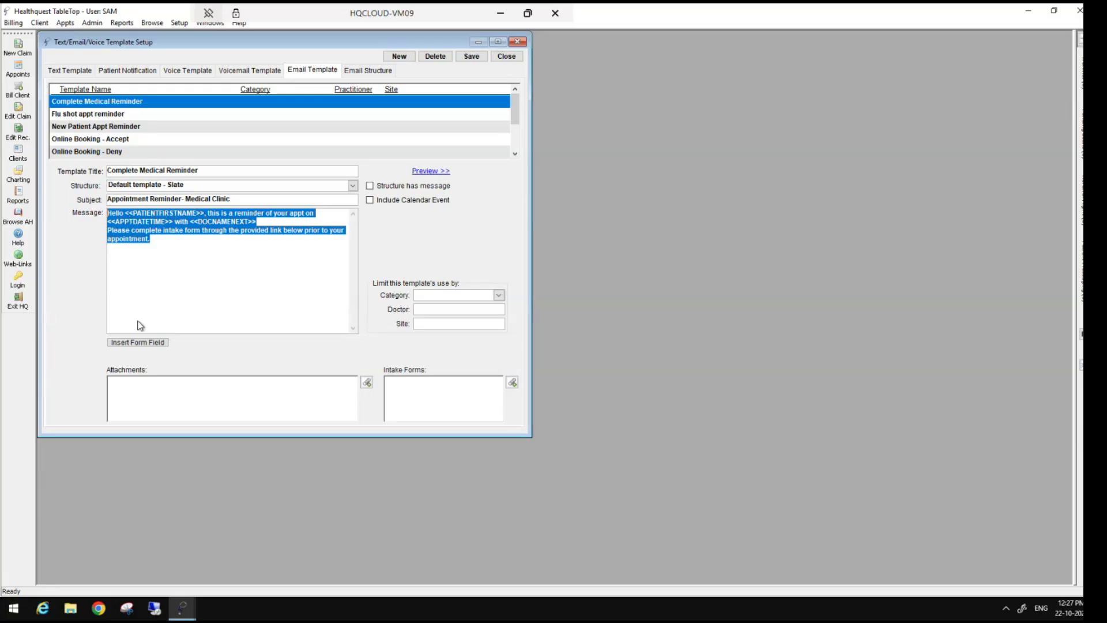
pyautogui.click(138, 346)
pyautogui.moveTo(176, 354)
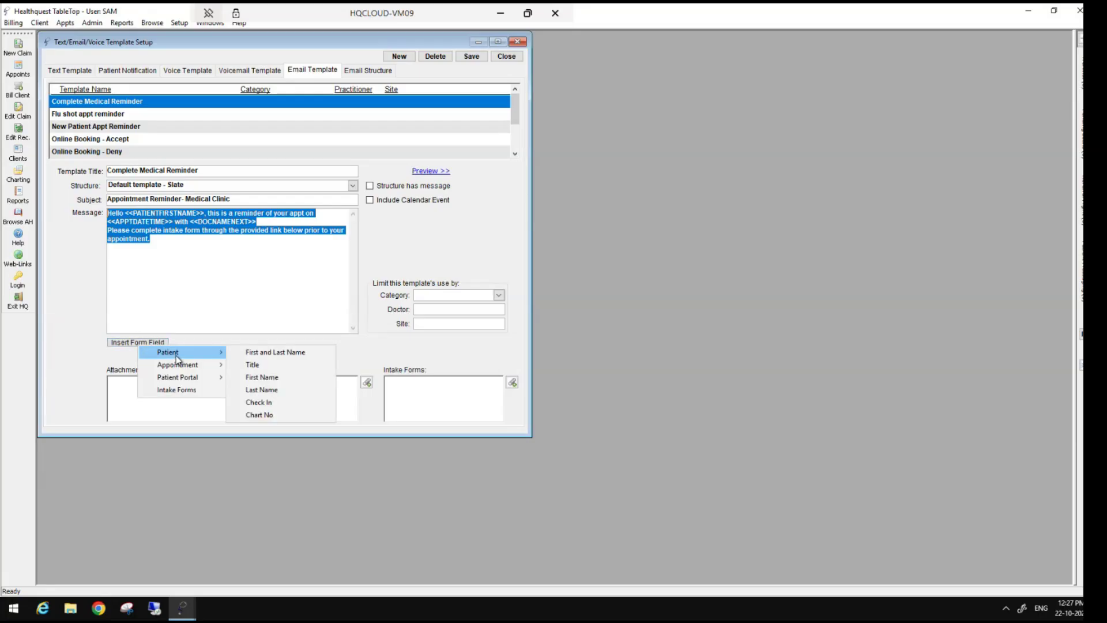
pyautogui.click(184, 305)
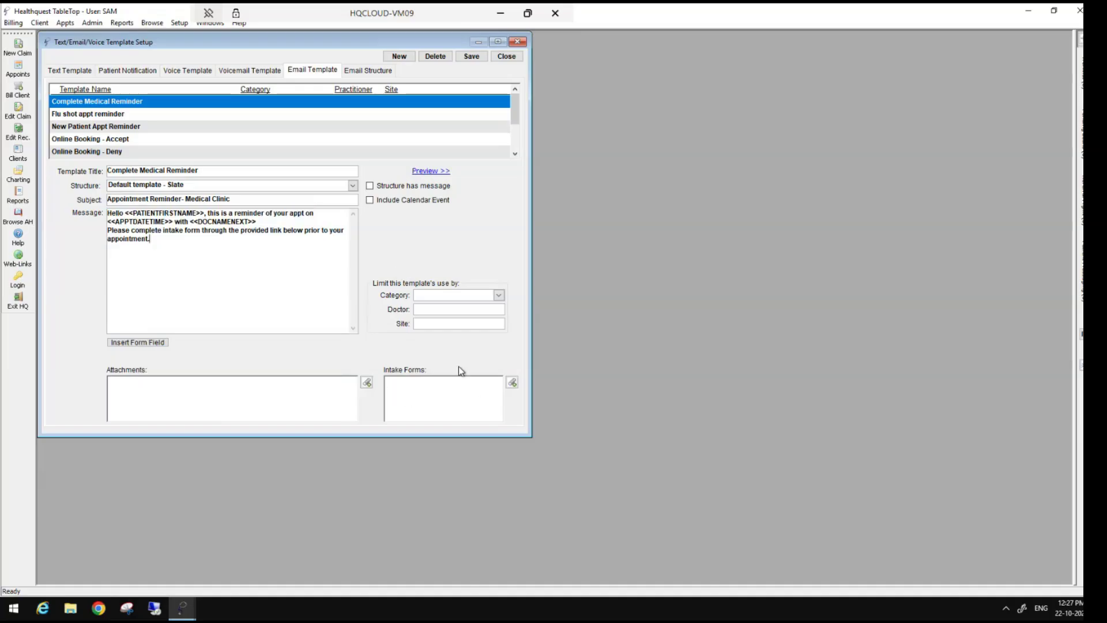
# Step: Assign the Lifestyle Questionnaire (ASaP Maneuvers) intake form to the Complete Medical Reminder email template, then save and close the template setup
pyautogui.click(512, 383)
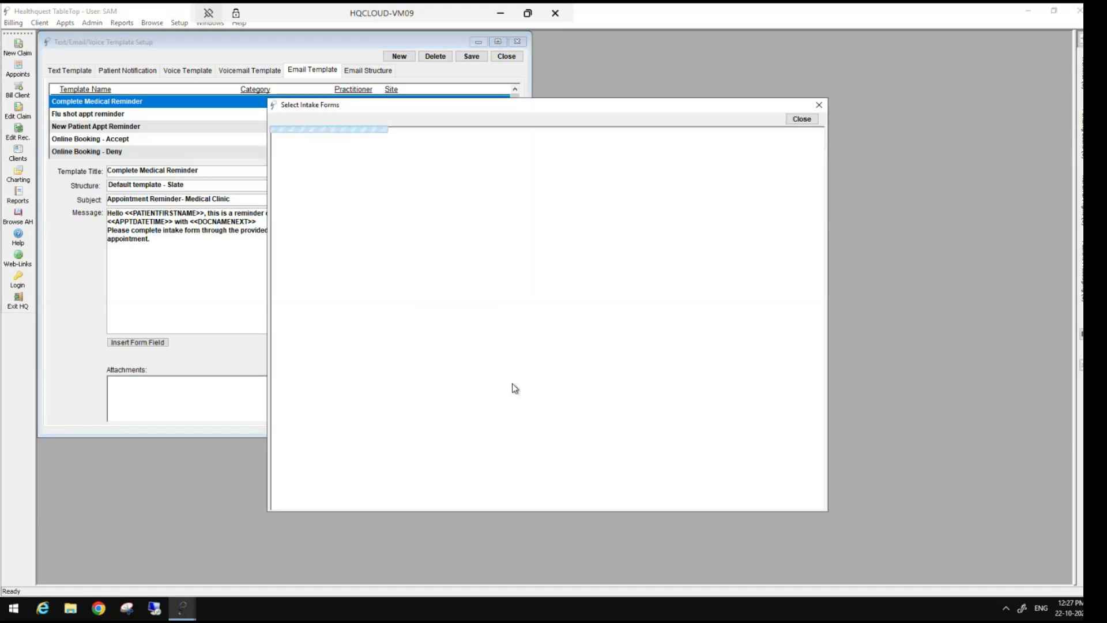
pyautogui.scroll(-2, 404, 351)
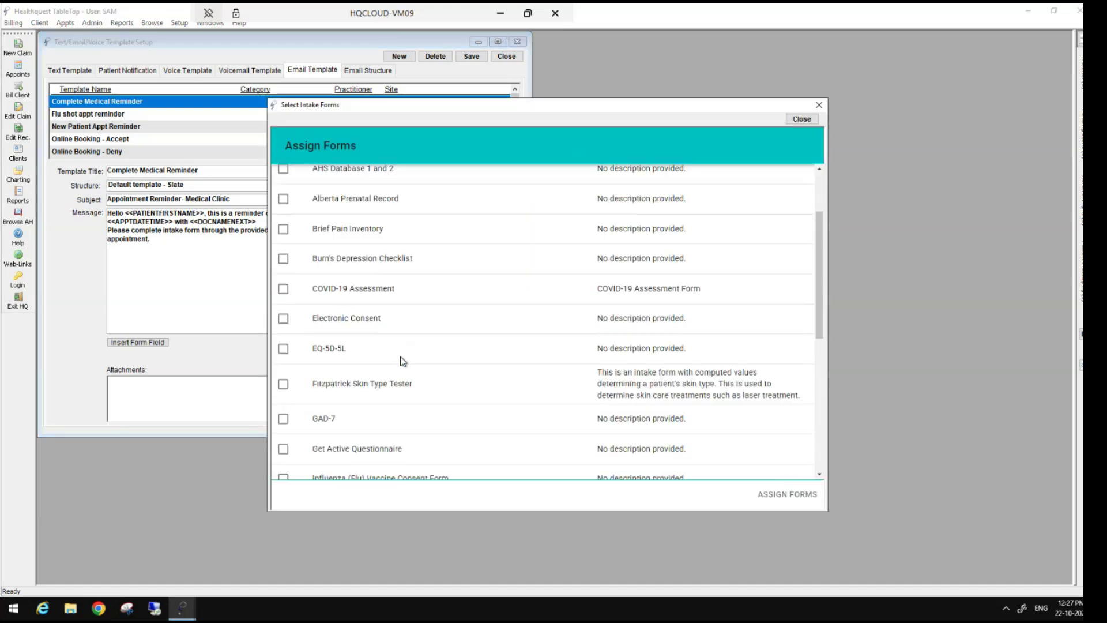
pyautogui.scroll(-2, 405, 371)
pyautogui.scroll(-2, 406, 382)
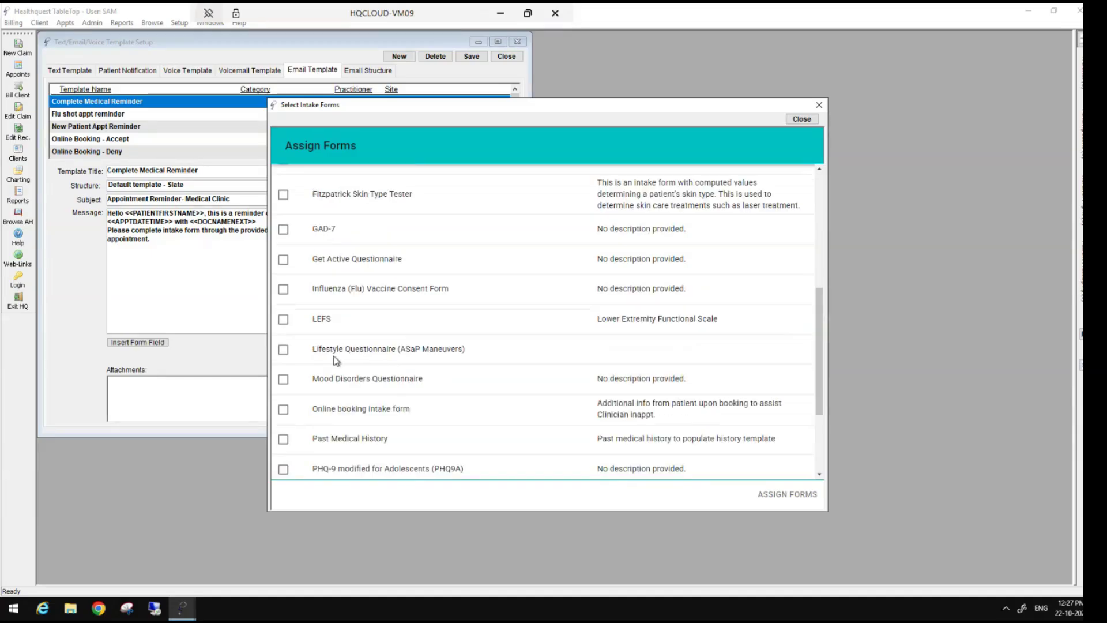
pyautogui.click(283, 349)
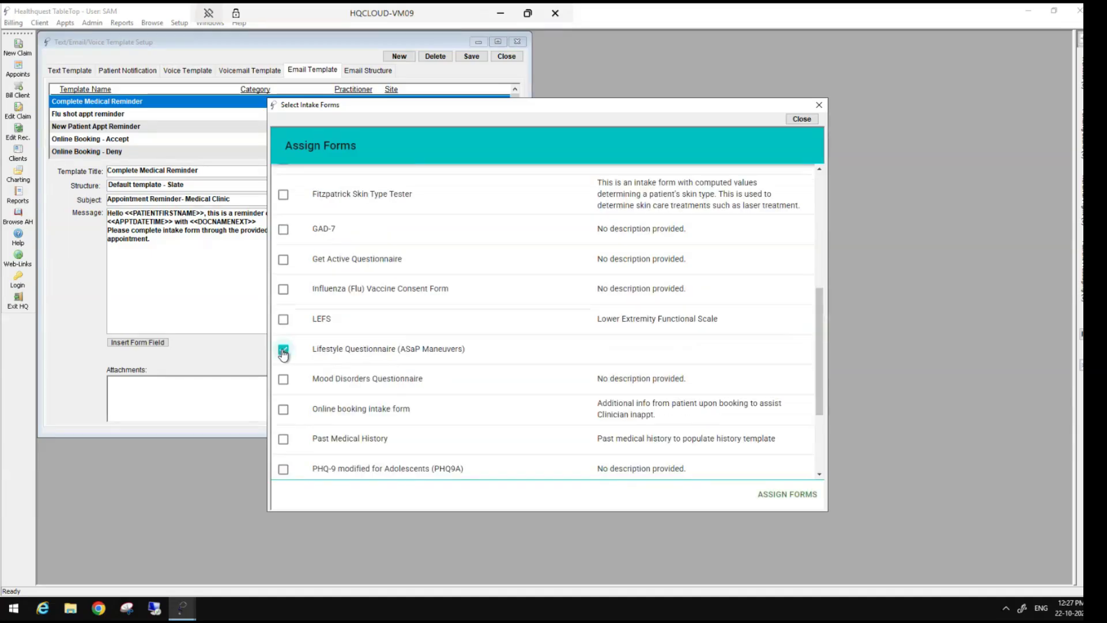
pyautogui.click(785, 500)
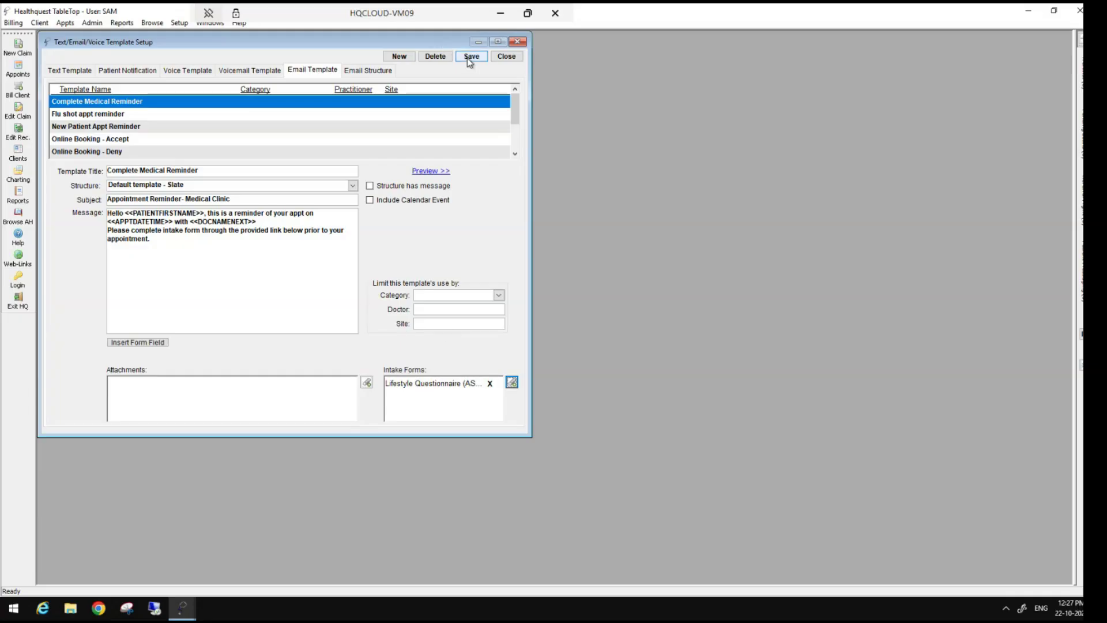
pyautogui.click(505, 57)
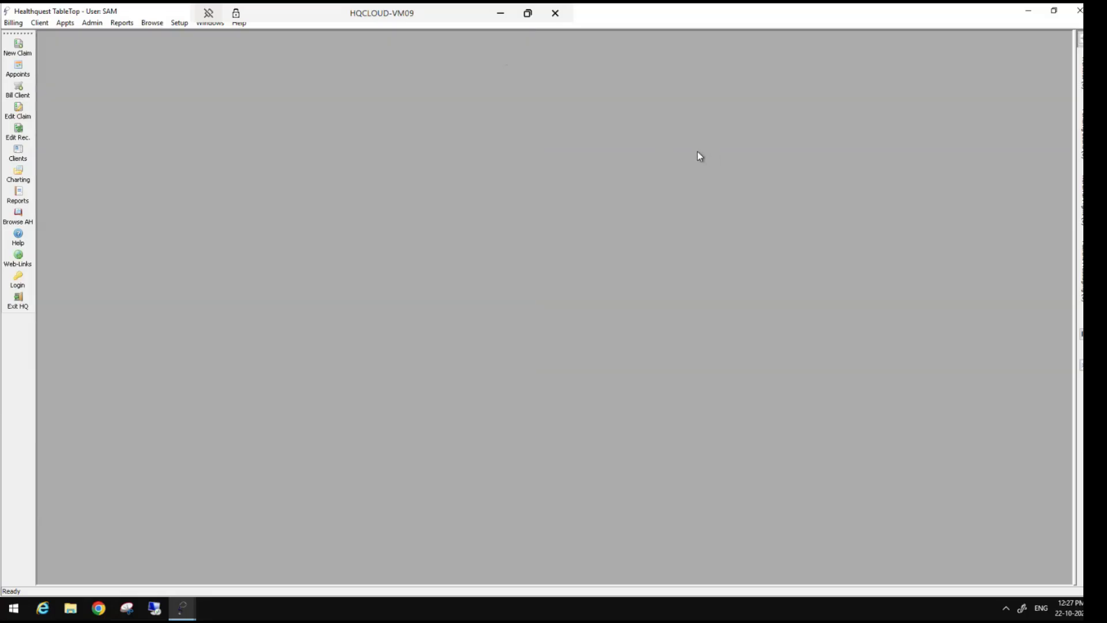
# Step: Open the Complete Medical rule for editing in the automated rules of the appointment reminders
pyautogui.click(64, 26)
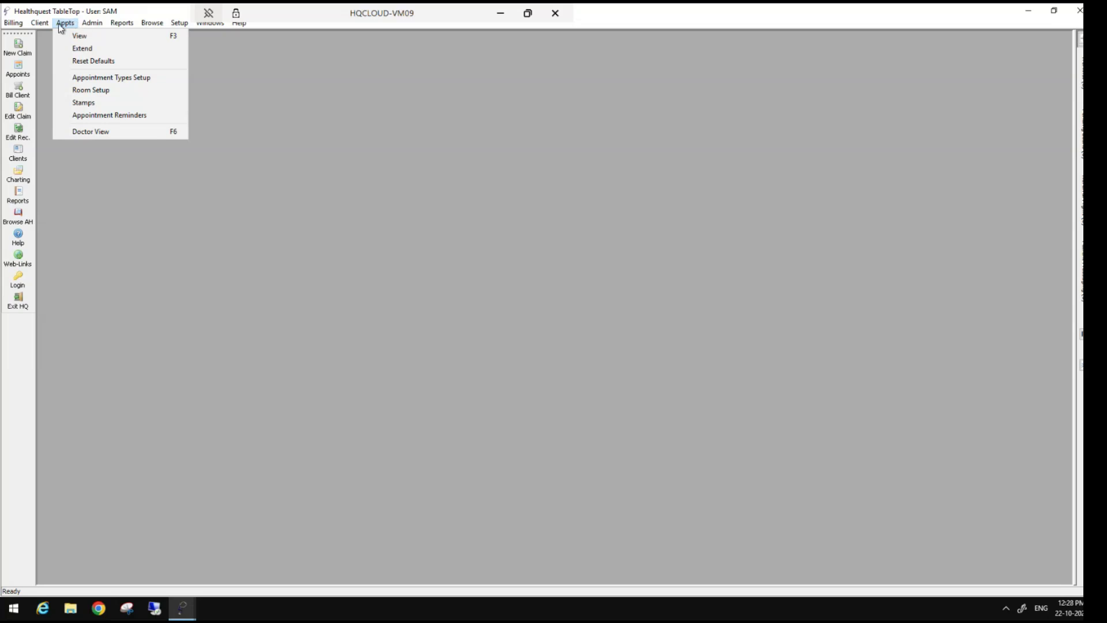
pyautogui.click(86, 116)
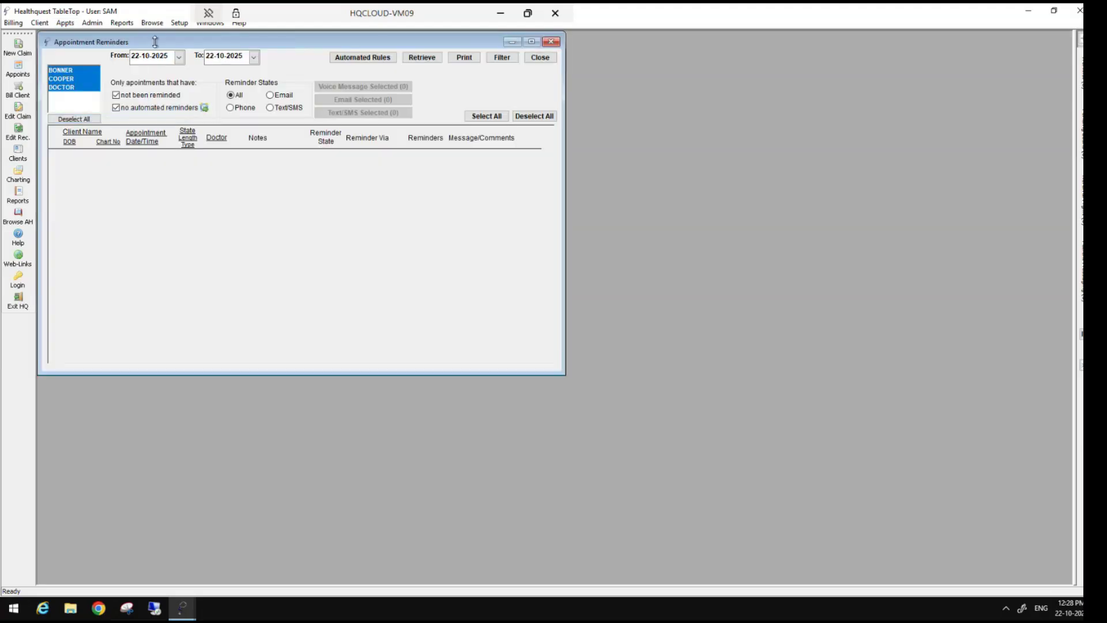
pyautogui.click(353, 58)
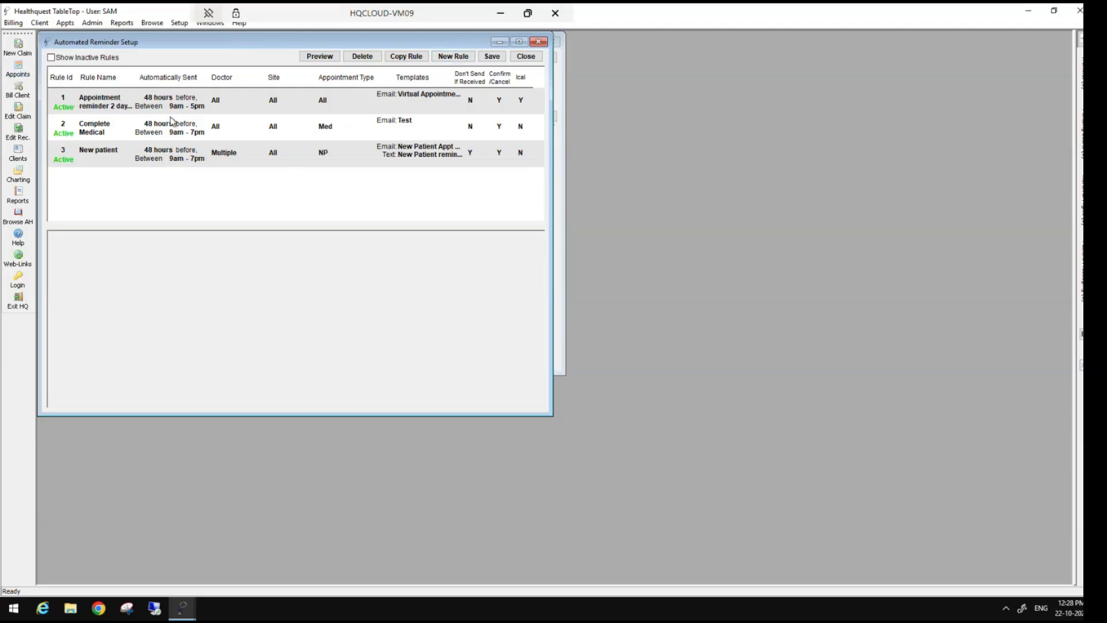
pyautogui.click(130, 128)
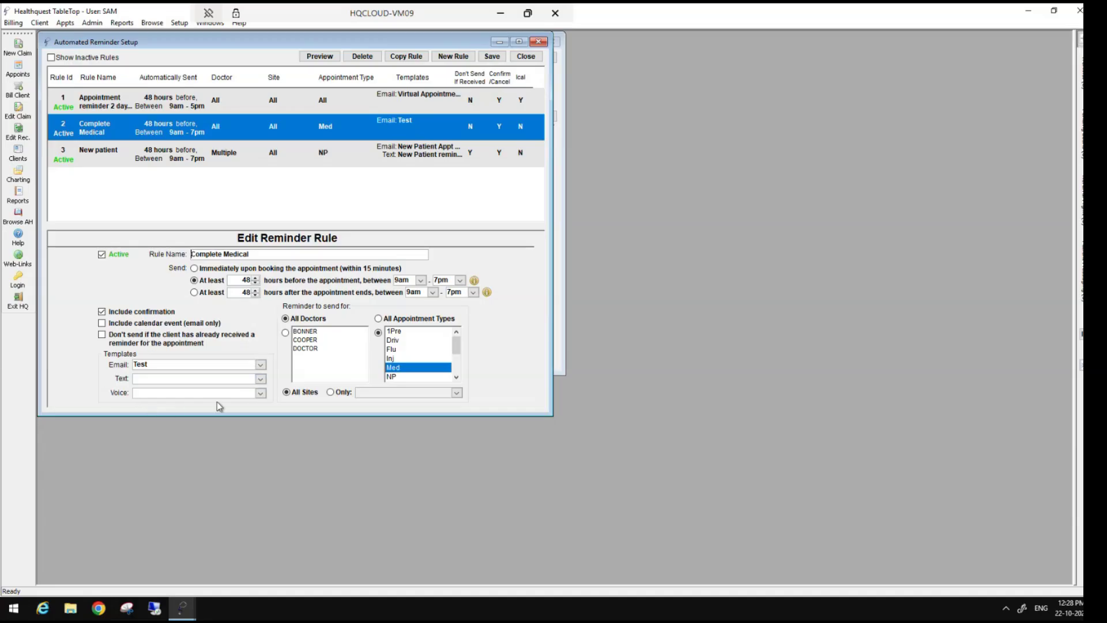
# Step: Set the rule's email template to Complete Medical Reminder and text template to Complete Medical reminder, save the rule and close the reminder windows
pyautogui.click(260, 364)
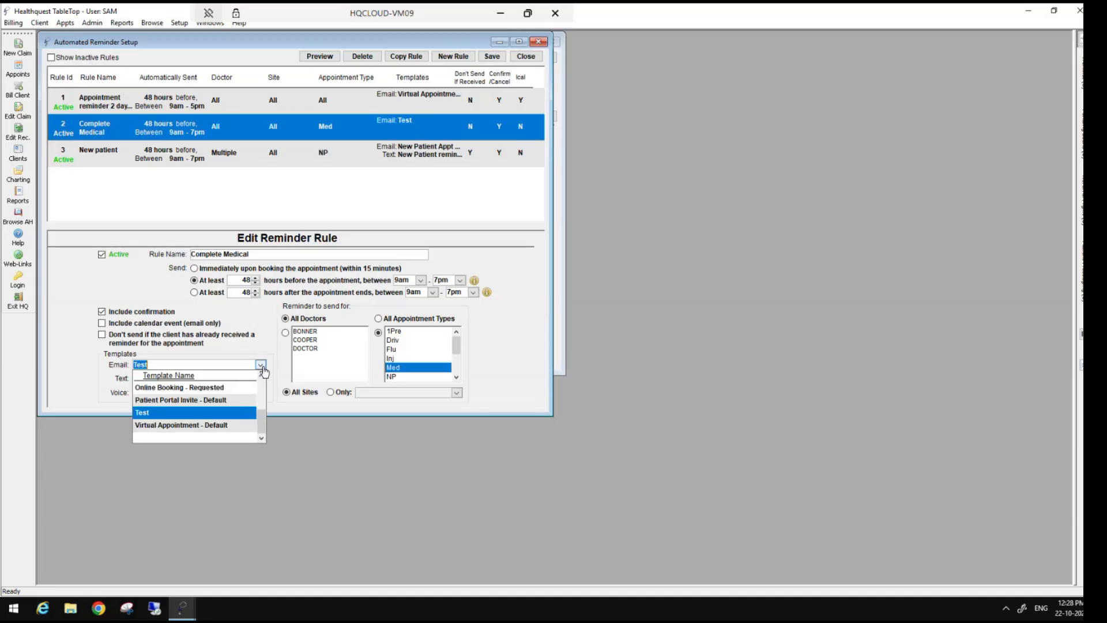
pyautogui.moveTo(261, 423); pyautogui.dragTo(262, 385)
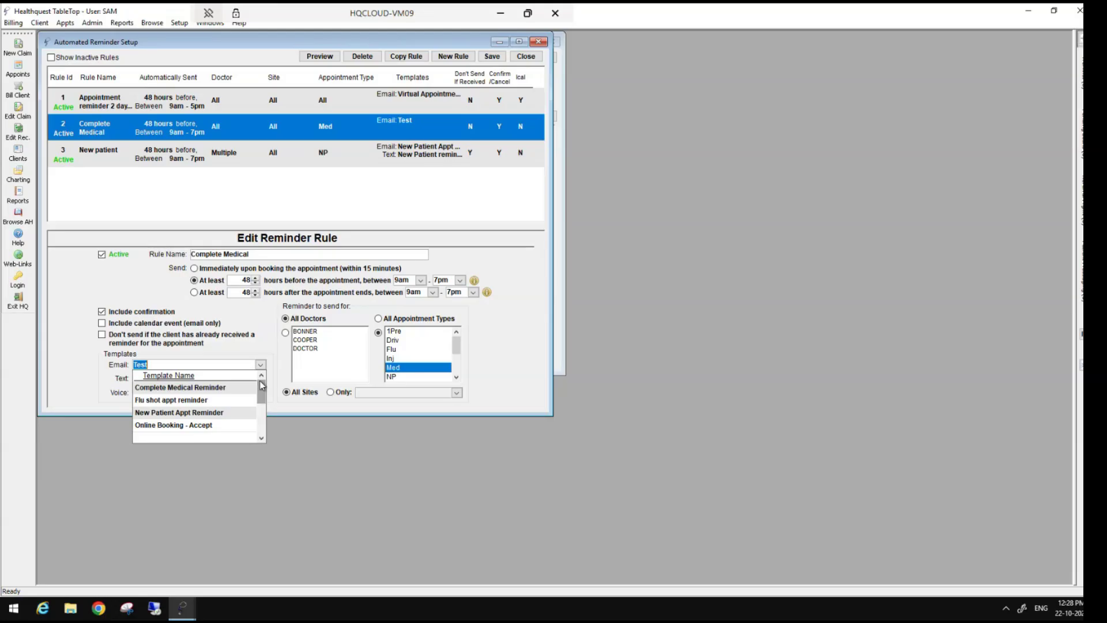
pyautogui.click(205, 389)
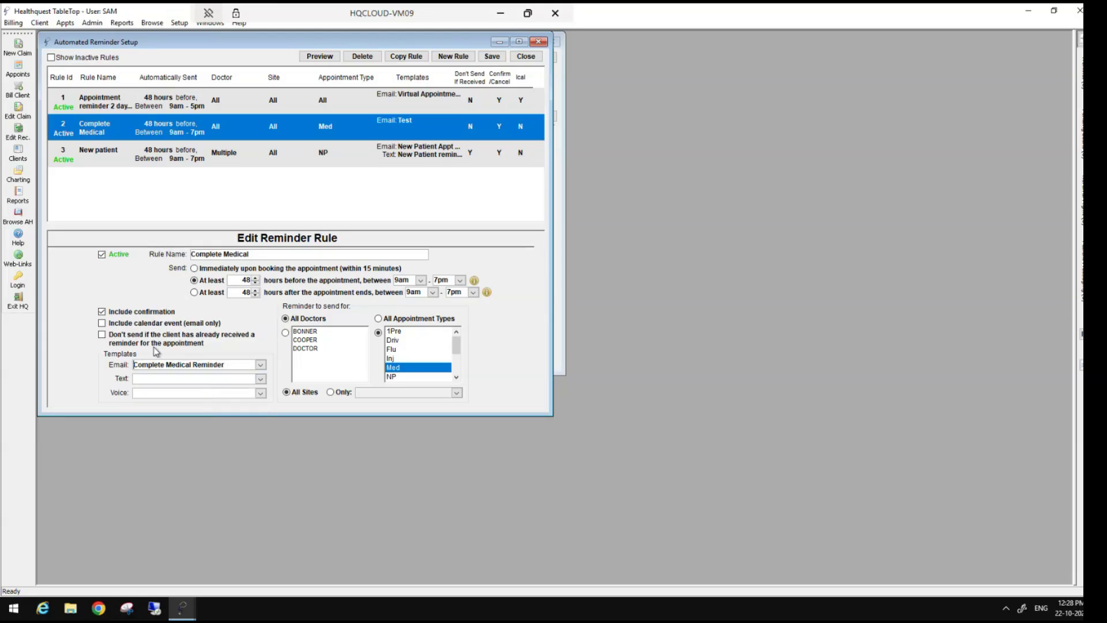
pyautogui.click(261, 379)
pyautogui.click(188, 403)
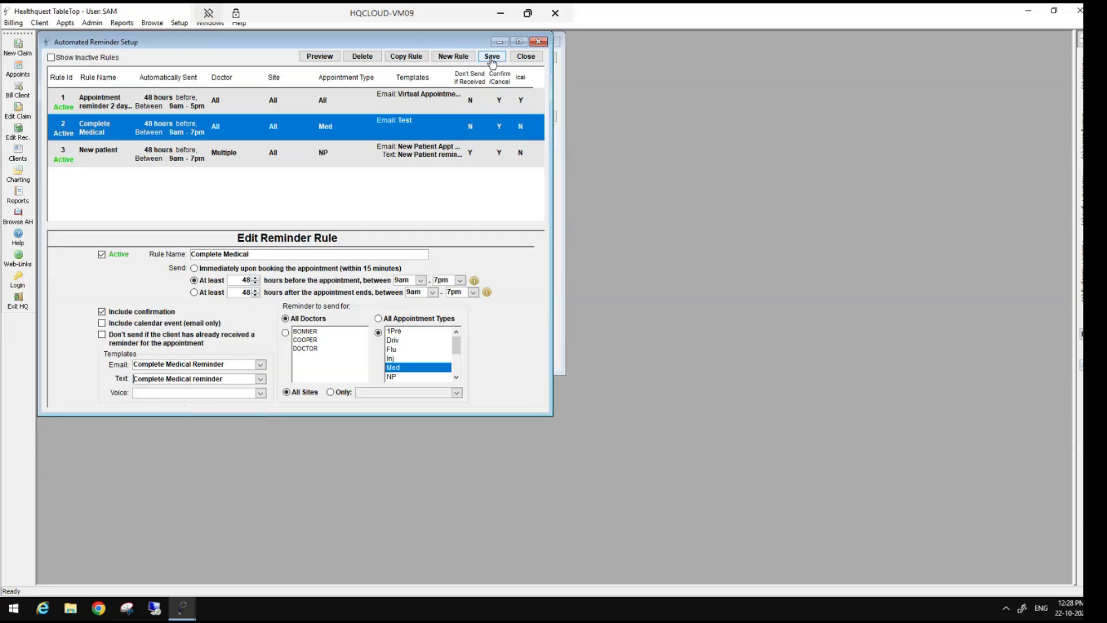
pyautogui.click(492, 60)
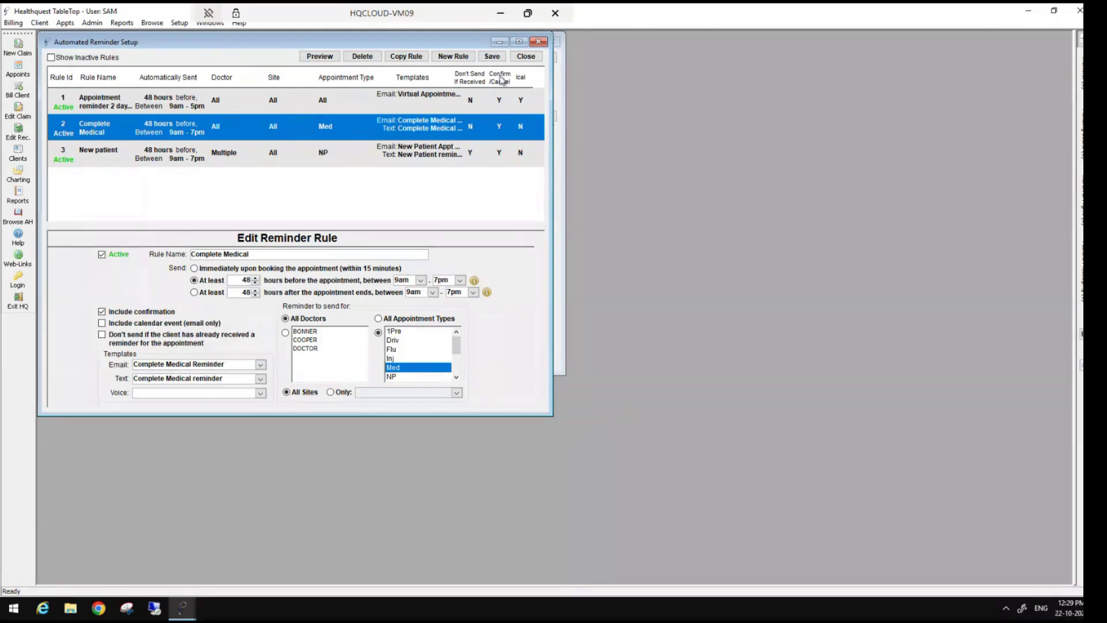
pyautogui.click(526, 60)
pyautogui.click(540, 57)
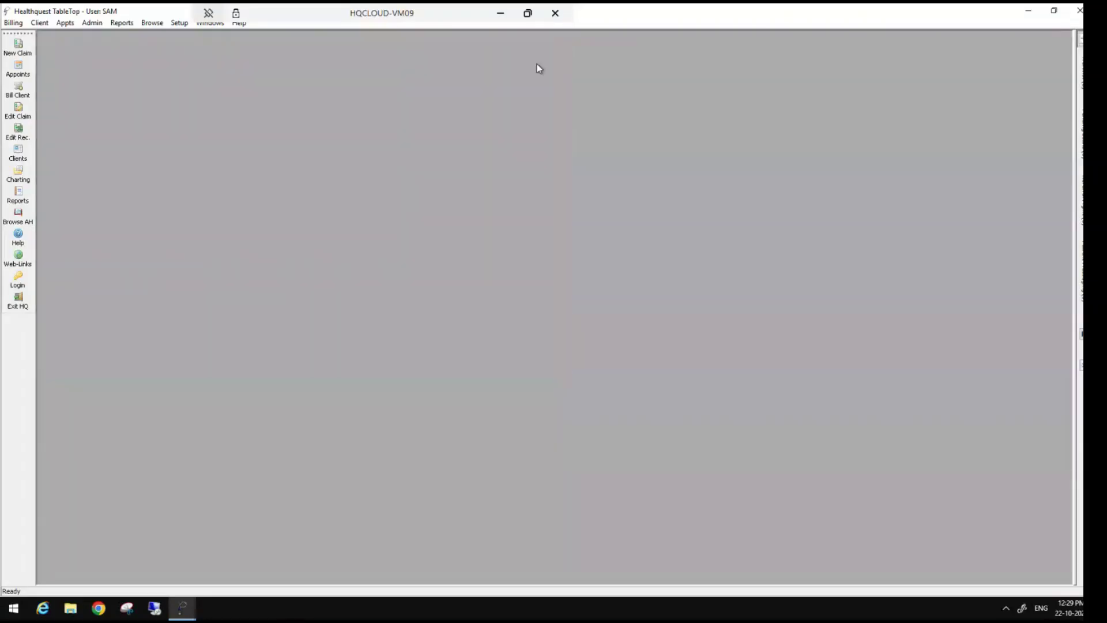
# Step: Open the patient's chart and view the completed Electronic Consent intake form dated 15-10-2025
pyautogui.click(18, 174)
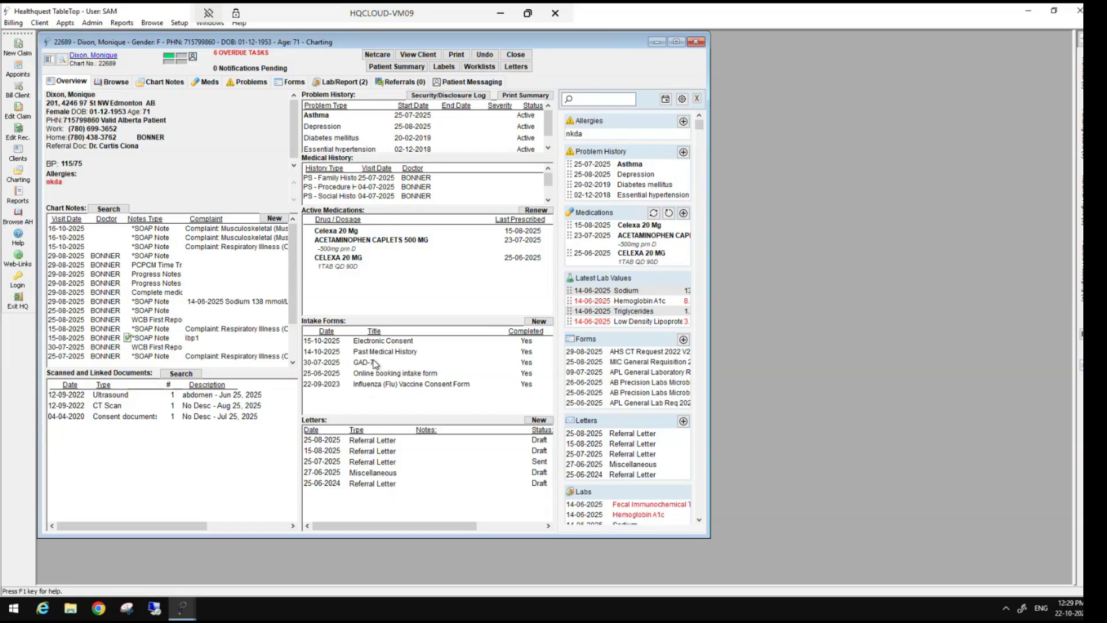
pyautogui.click(376, 341)
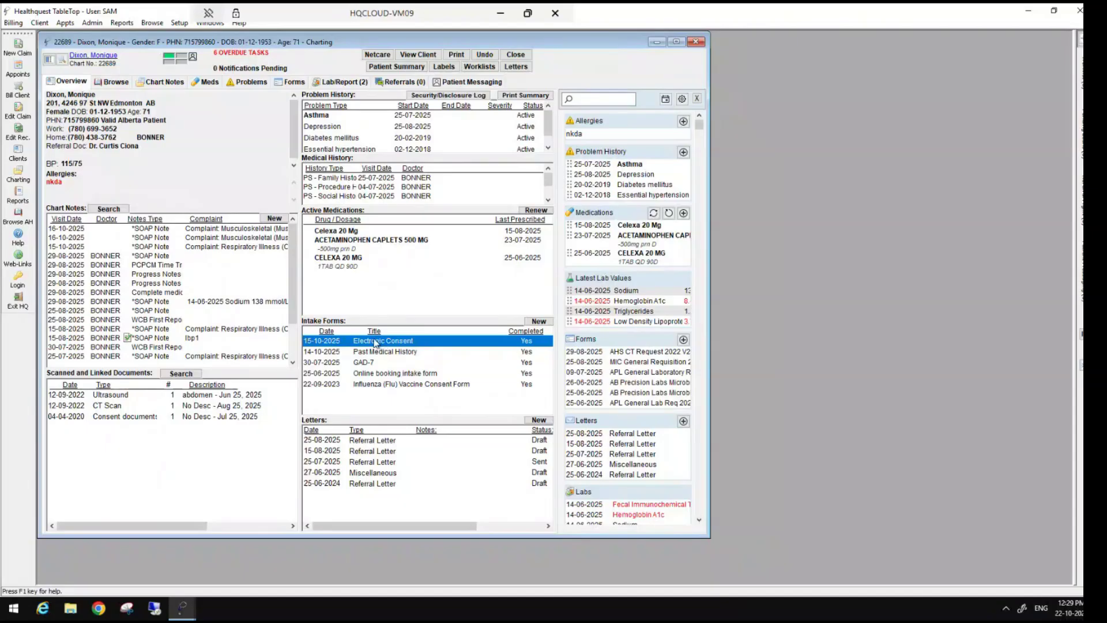
pyautogui.doubleClick(377, 345)
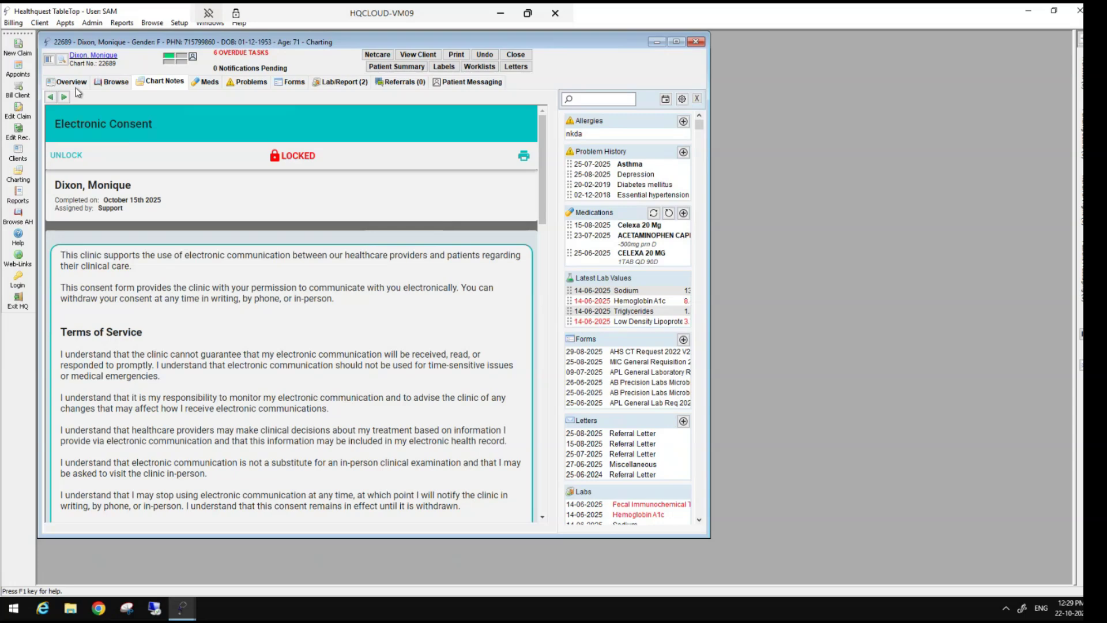
# Step: View the completed Electronic Consent intake form from the chart overview, then close it and minimise the chart
pyautogui.click(75, 83)
pyautogui.doubleClick(372, 345)
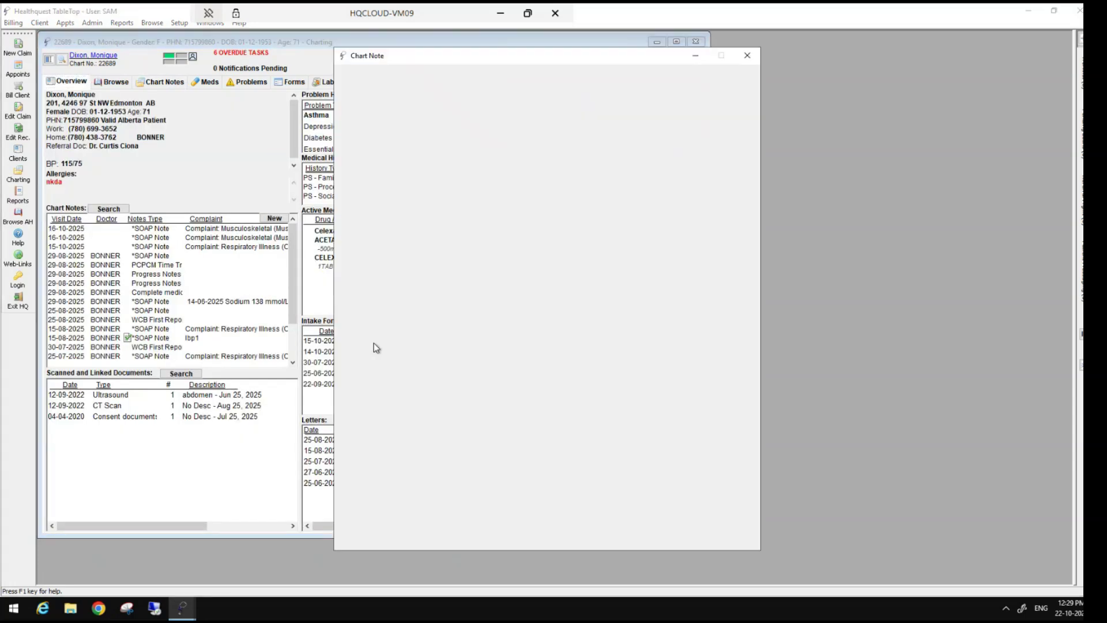
pyautogui.moveTo(544, 52); pyautogui.dragTo(834, 68)
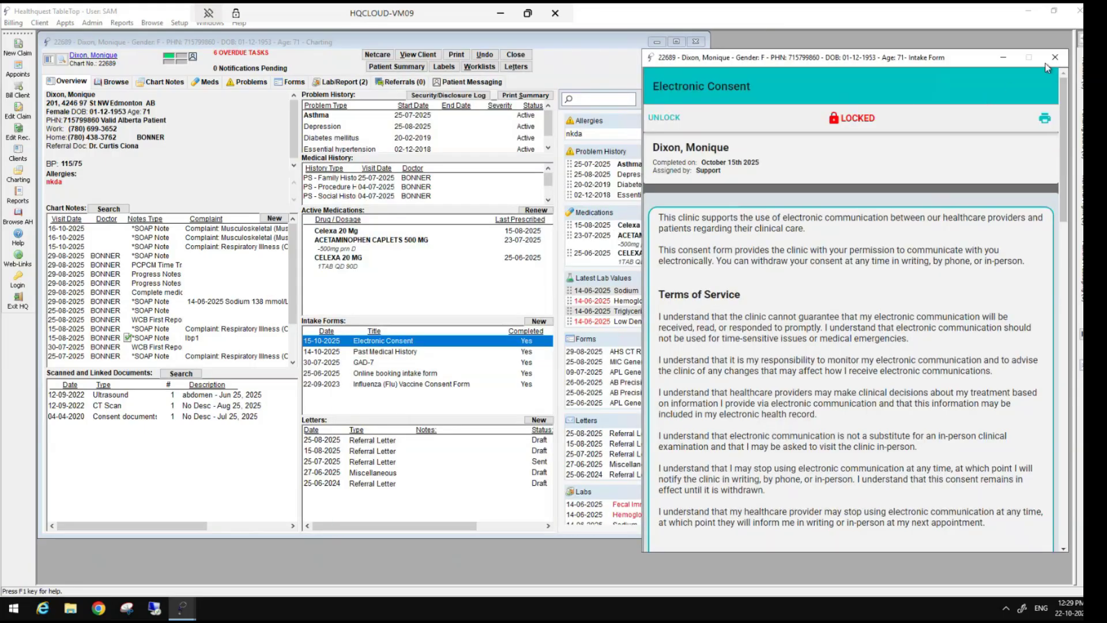
pyautogui.click(1054, 59)
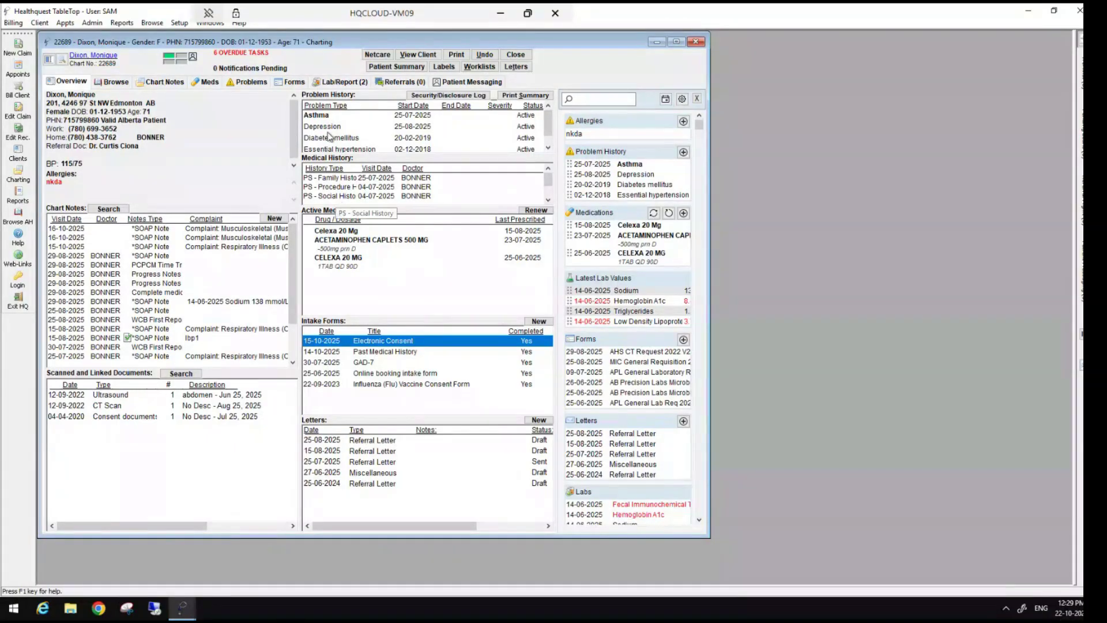
pyautogui.click(656, 42)
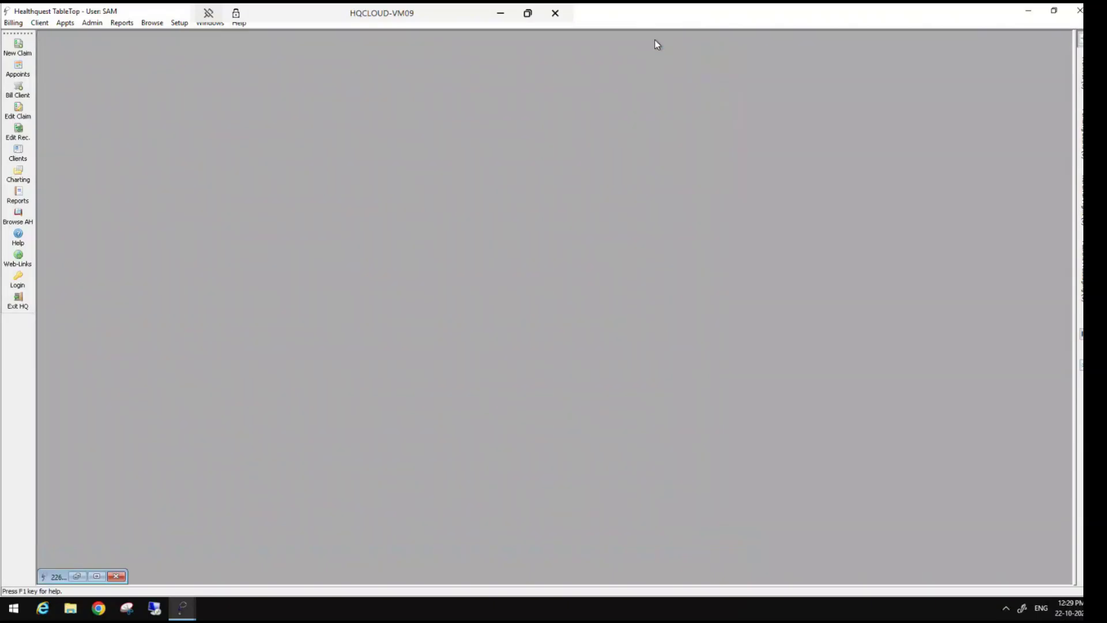
# Step: Open the patient messaging responses setup and select the Mental Health Follow Up response in the Follow Up category
pyautogui.click(179, 23)
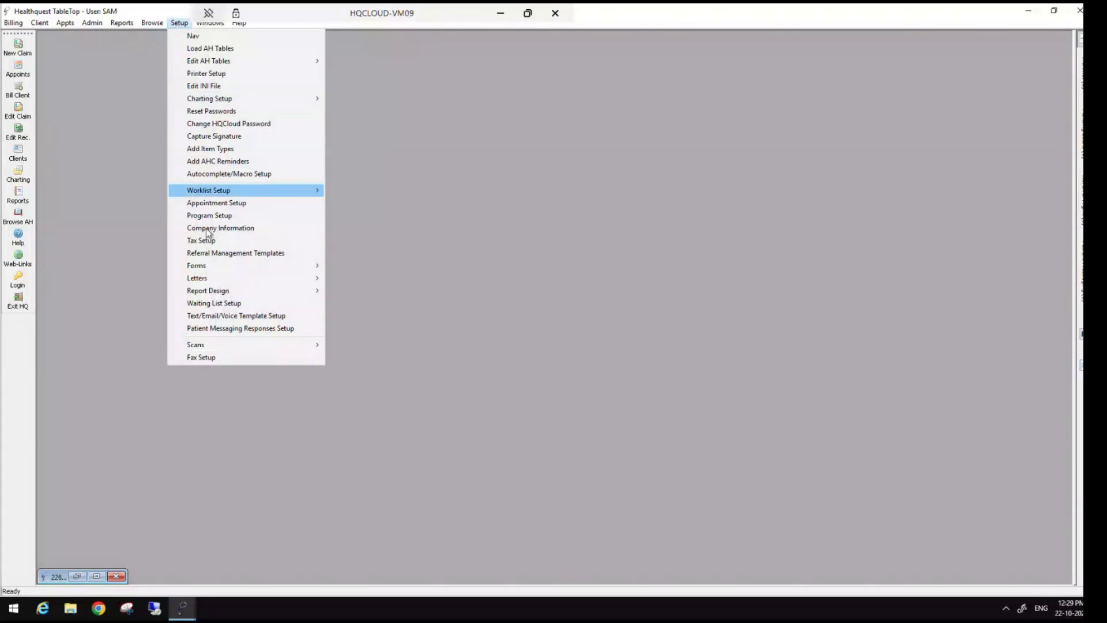
pyautogui.click(256, 330)
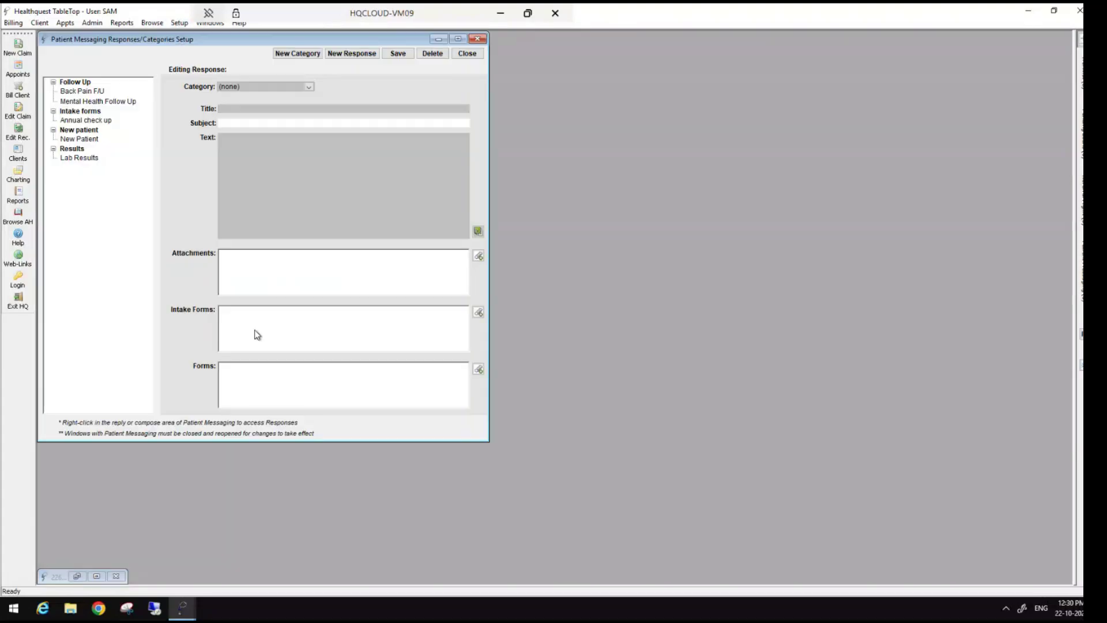
pyautogui.click(77, 82)
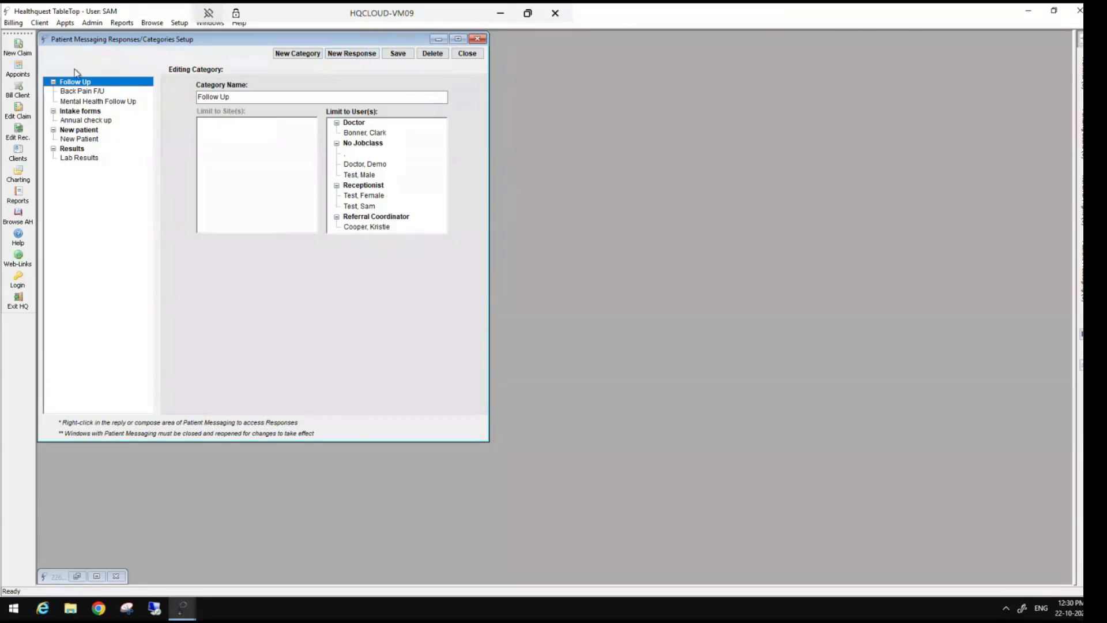
pyautogui.click(92, 102)
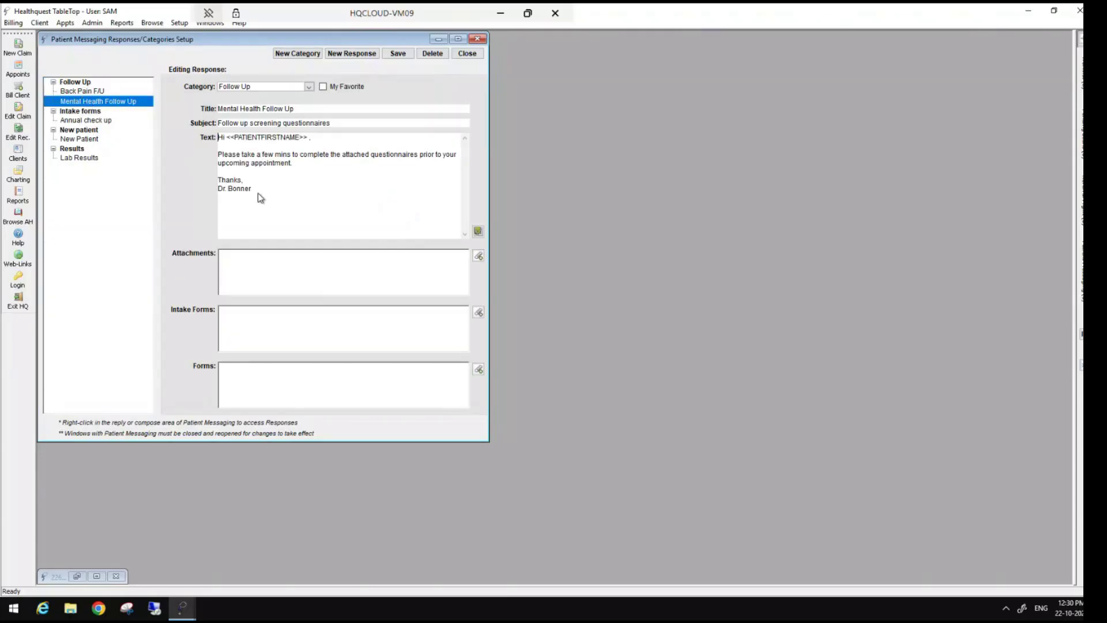
# Step: Review the response's message text and patient first name merge field, then look through the insertable patient fields without adding one
pyautogui.moveTo(272, 192); pyautogui.dragTo(247, 151)
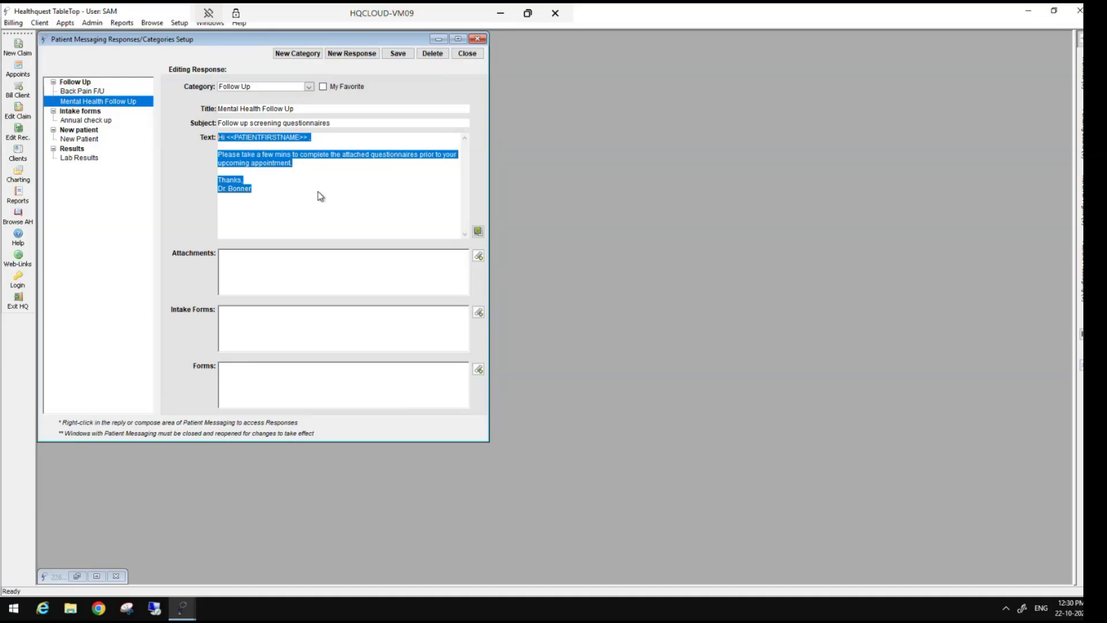
pyautogui.click(314, 154)
pyautogui.click(228, 138)
pyautogui.moveTo(229, 141); pyautogui.dragTo(309, 144)
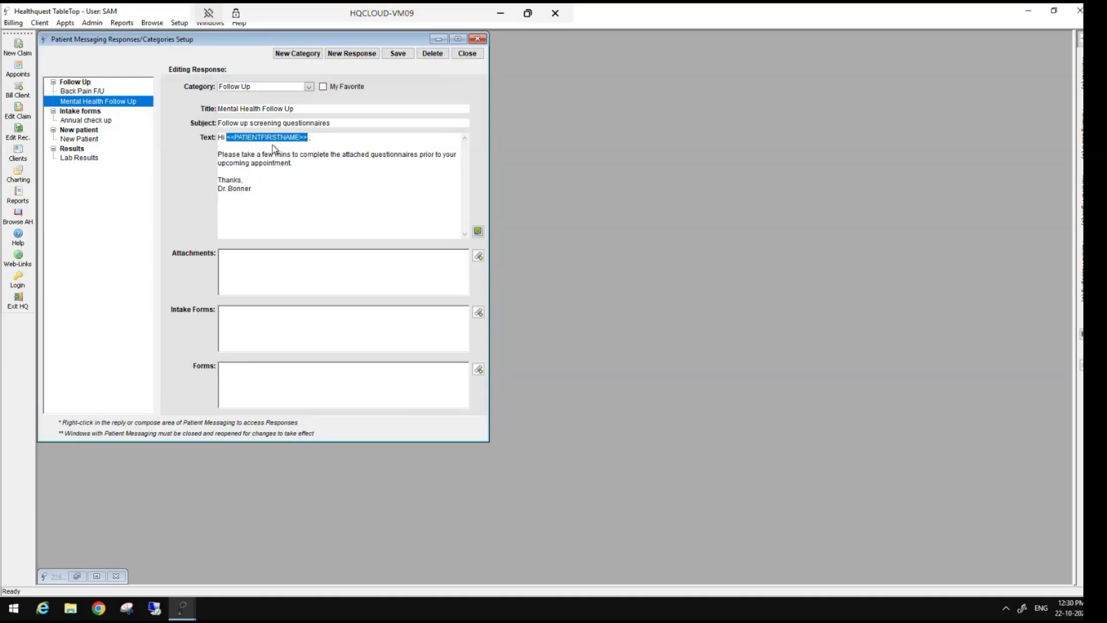
pyautogui.click(478, 232)
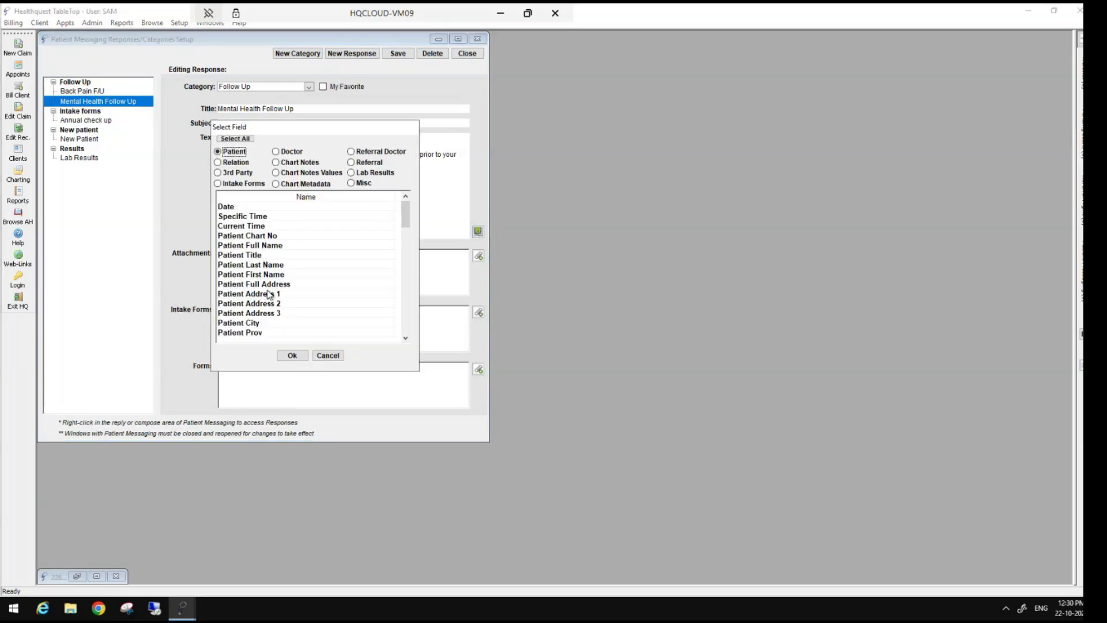
pyautogui.click(336, 356)
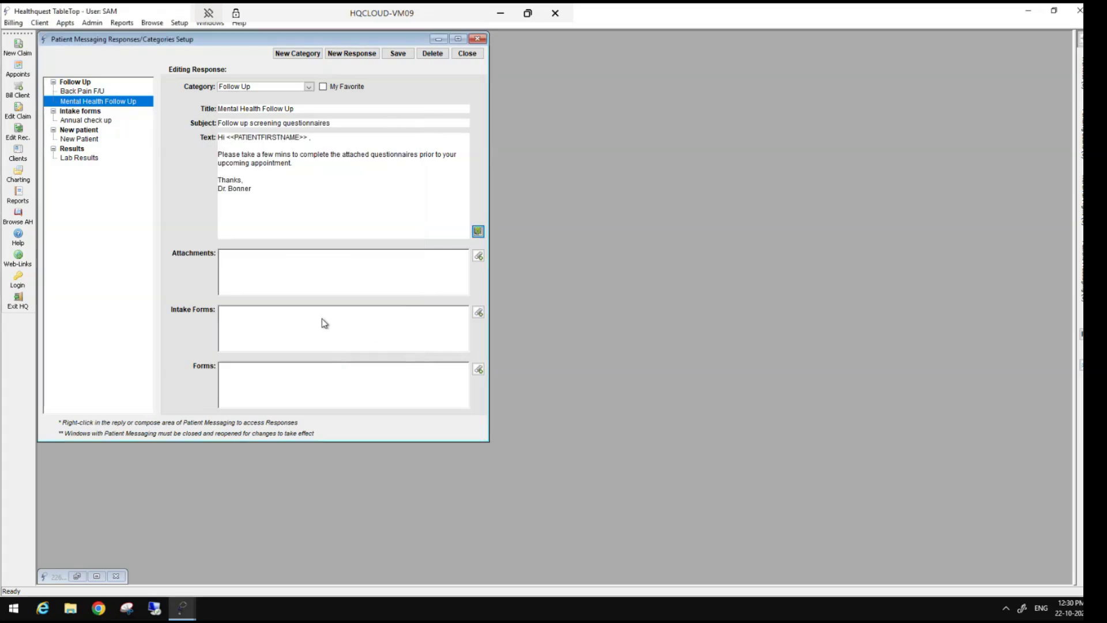
# Step: Assign the GAD-7 and The Patient Health Questionnaire (PHQ-9) intake forms to the Mental Health Follow Up response, then save and close the setup
pyautogui.click(478, 312)
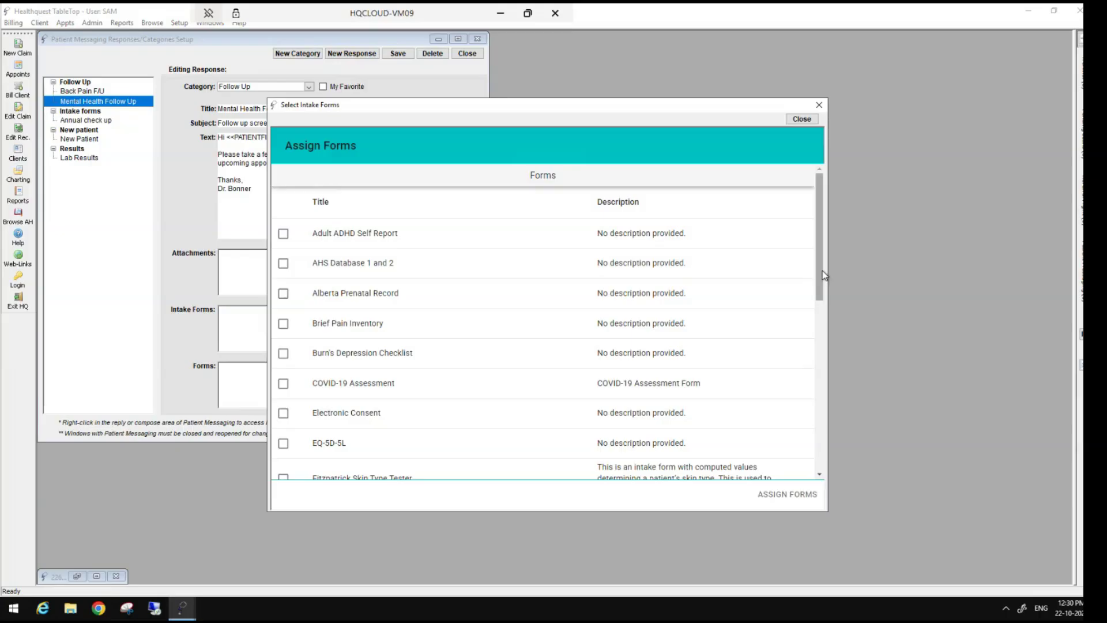
pyautogui.moveTo(822, 271); pyautogui.dragTo(819, 302)
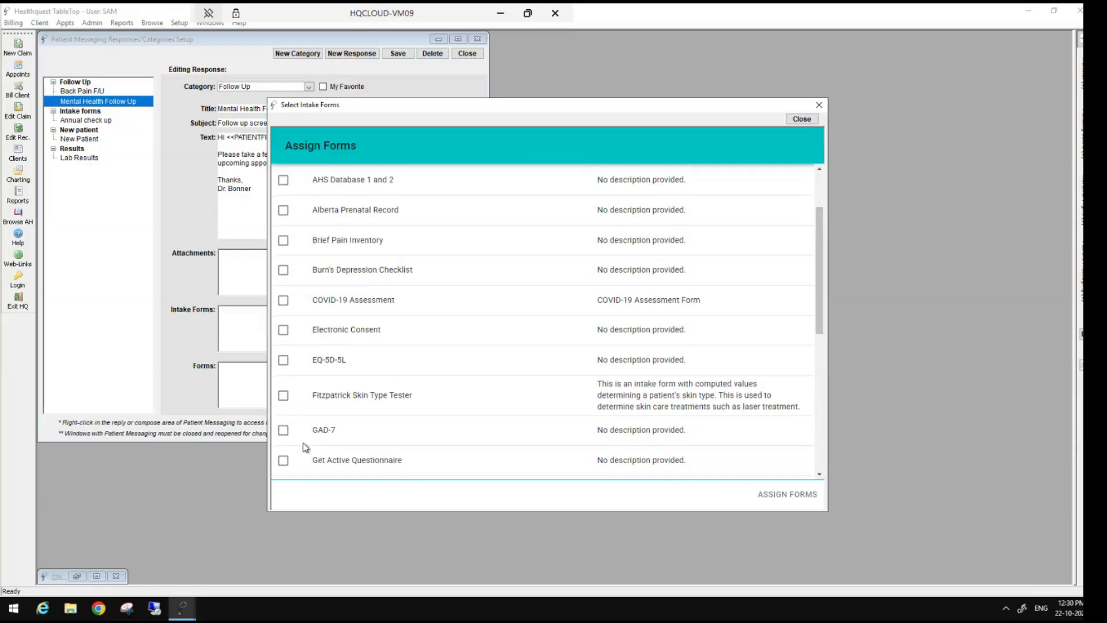
pyautogui.click(284, 430)
pyautogui.scroll(-3, 314, 425)
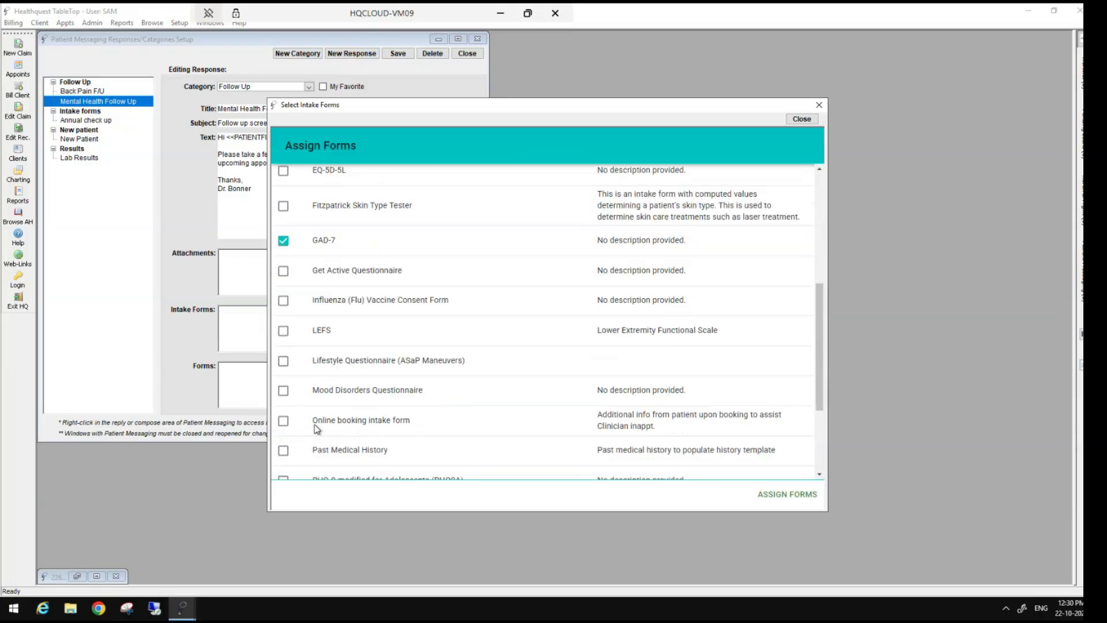
pyautogui.scroll(-3, 314, 424)
pyautogui.click(283, 458)
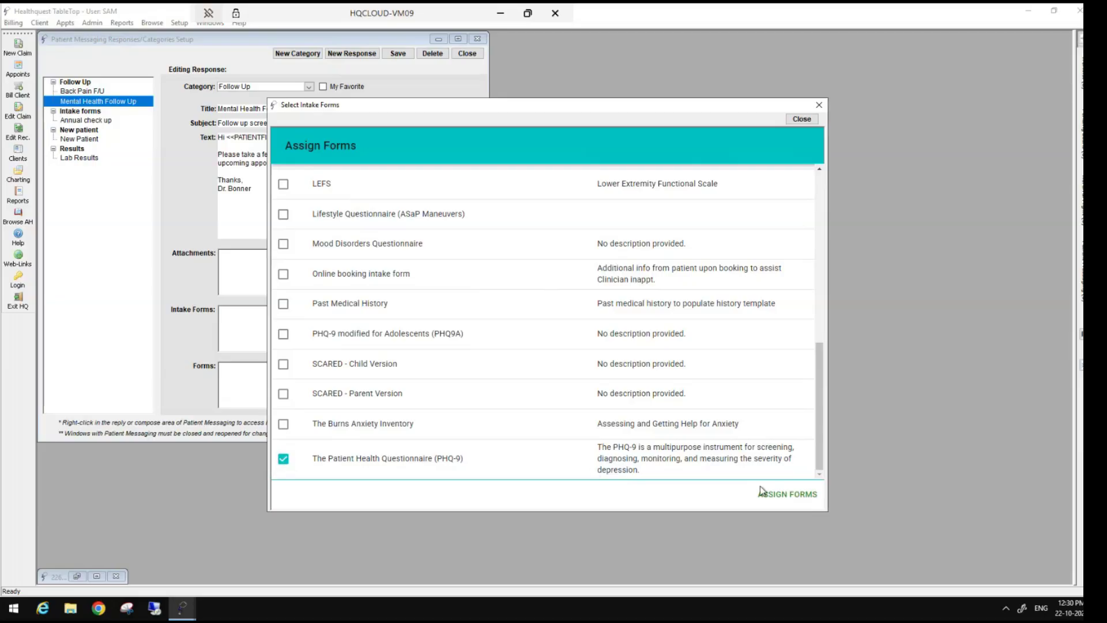
pyautogui.click(784, 498)
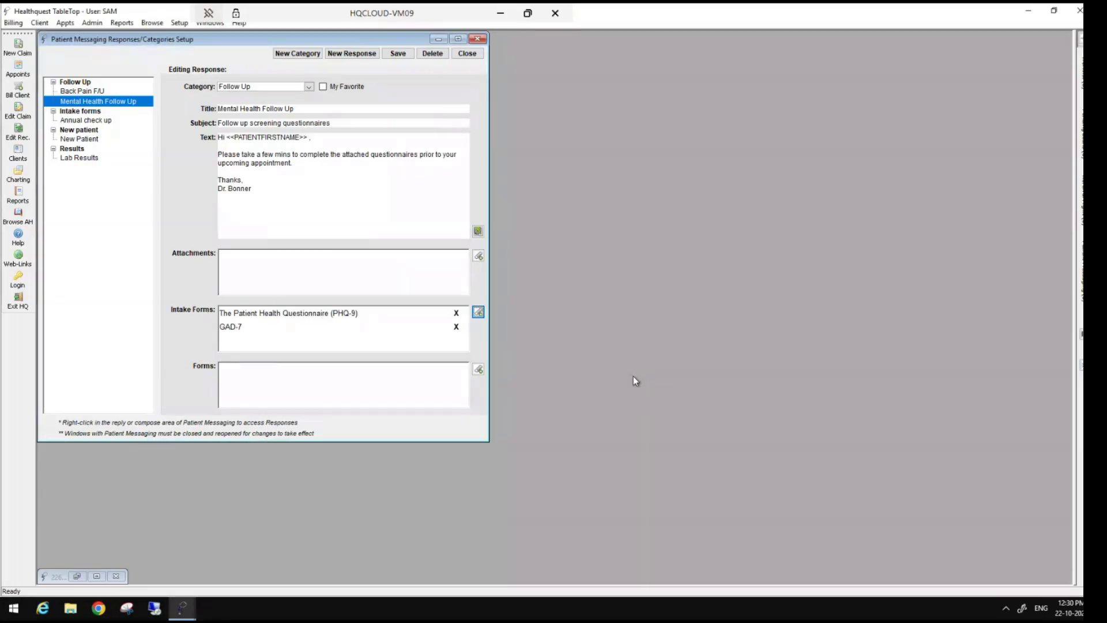
pyautogui.click(399, 54)
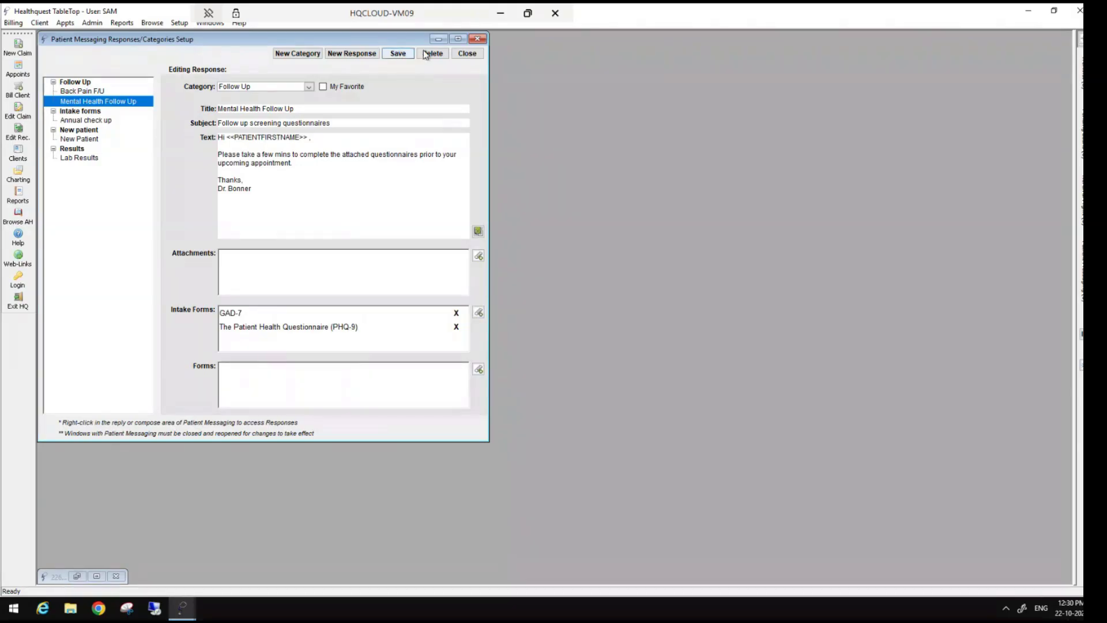
pyautogui.click(462, 53)
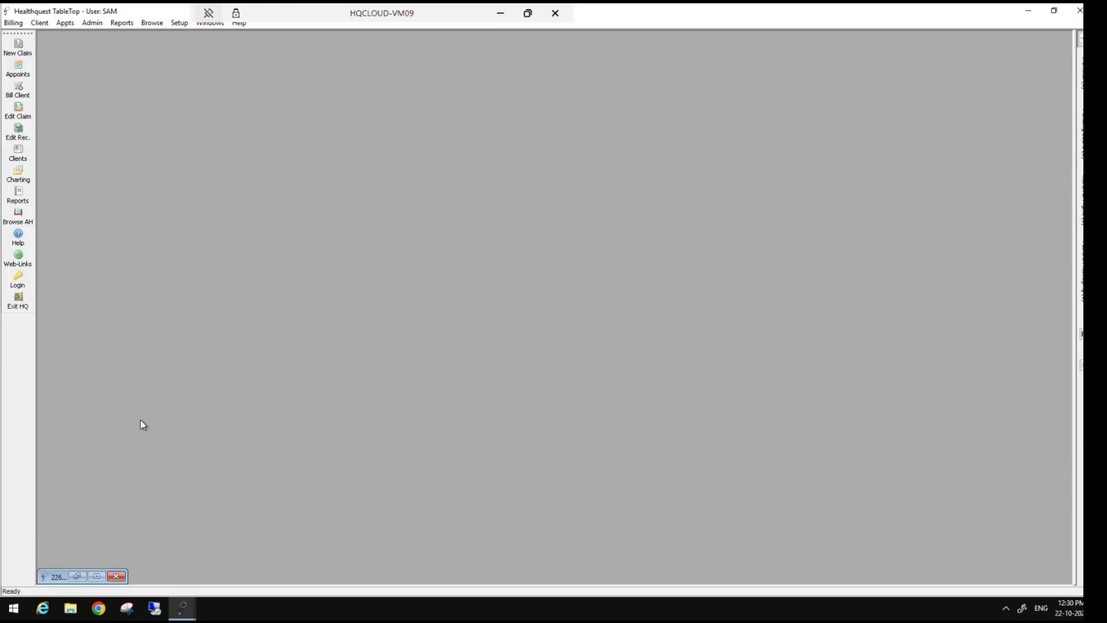
# Step: Restore the patient's chart and start a new patient messaging conversation, checking the available attachment types
pyautogui.click(77, 576)
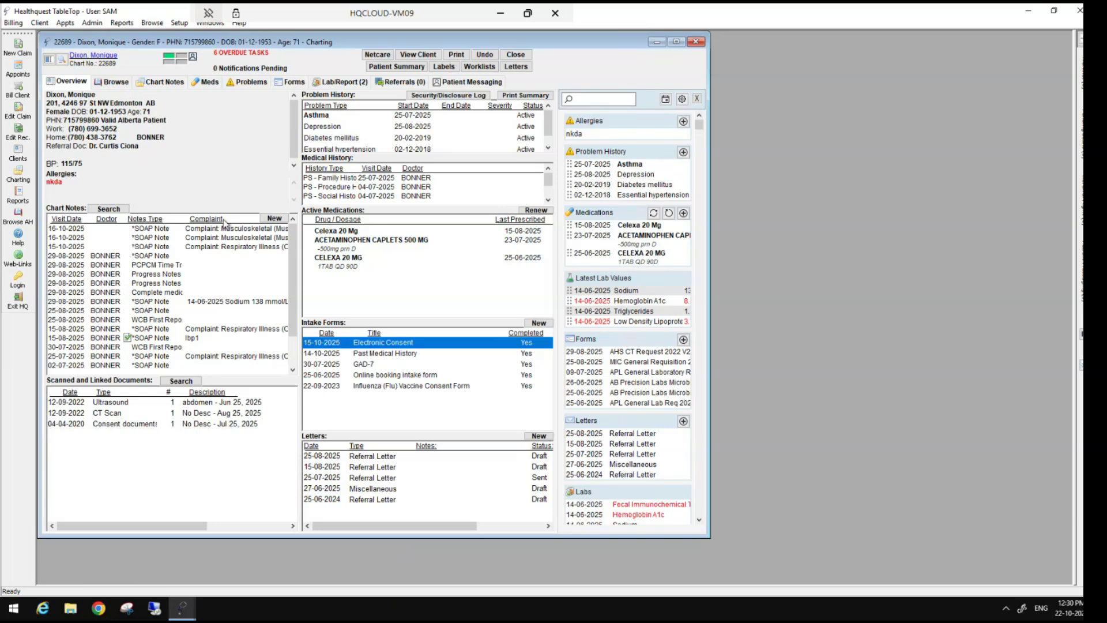
pyautogui.click(477, 82)
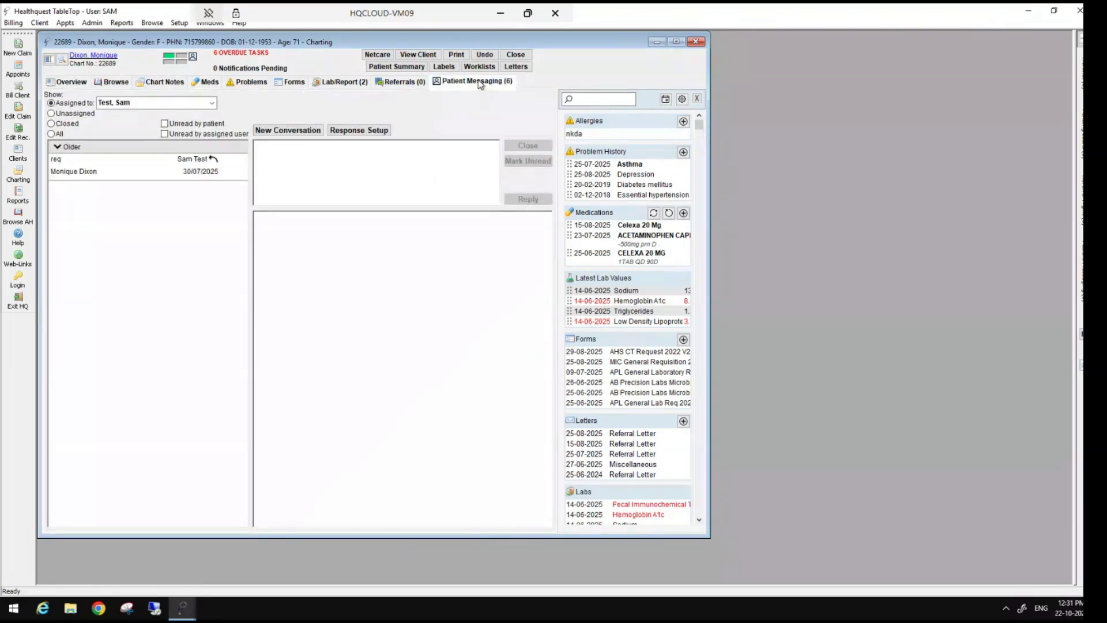
pyautogui.click(294, 132)
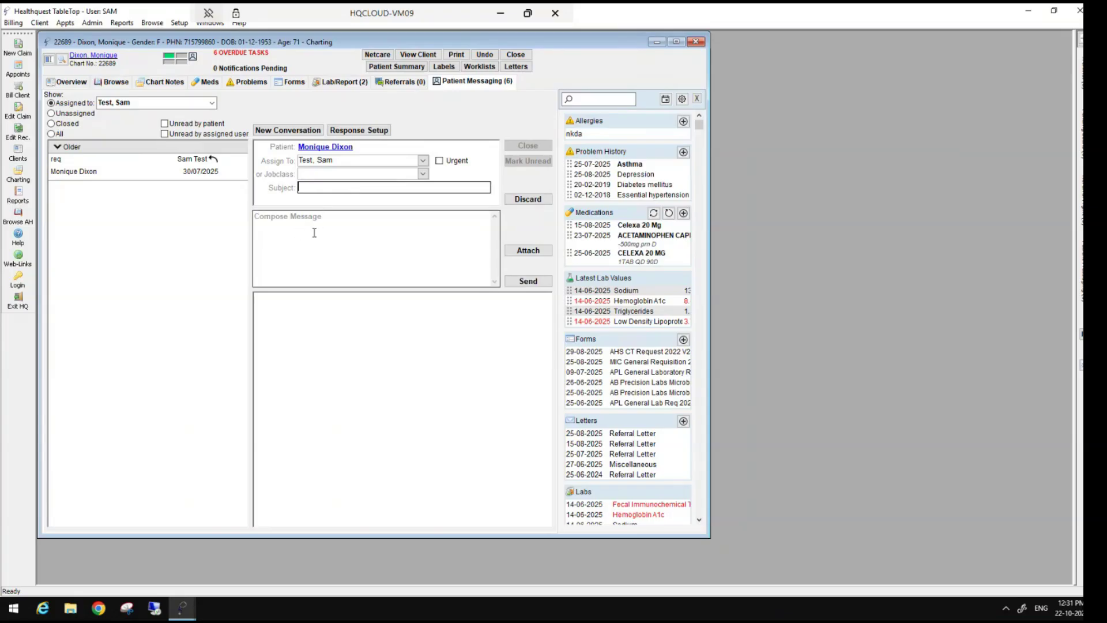
pyautogui.click(531, 253)
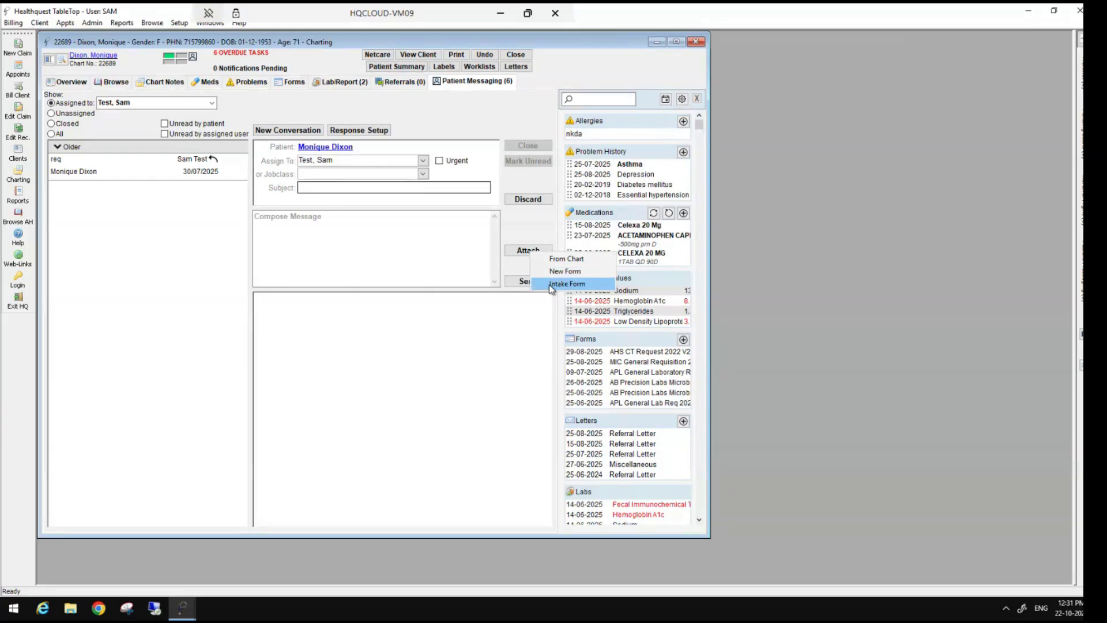
pyautogui.click(403, 231)
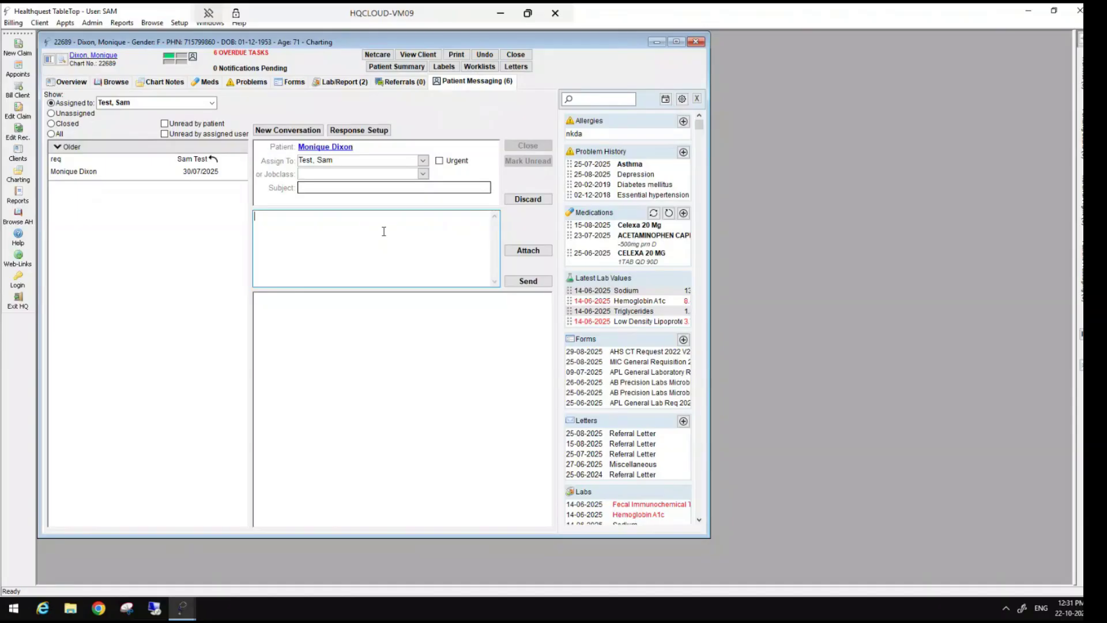
# Step: Fill the message with the Mental Health Follow Up response, check its pending intake forms and send it to the patient
pyautogui.rightClick(313, 234)
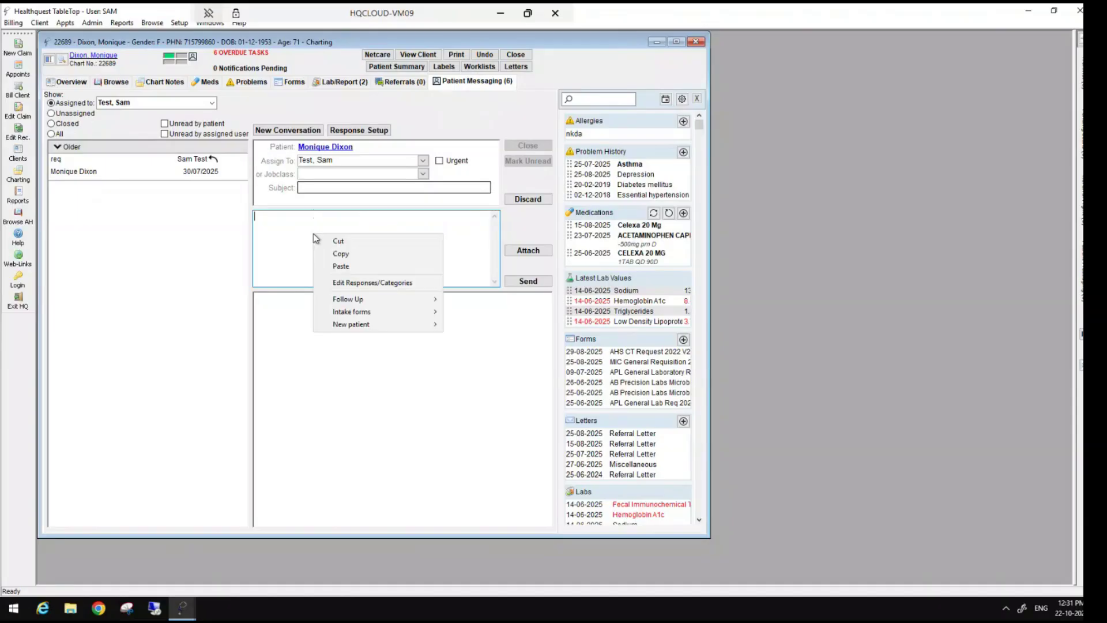
pyautogui.moveTo(388, 302)
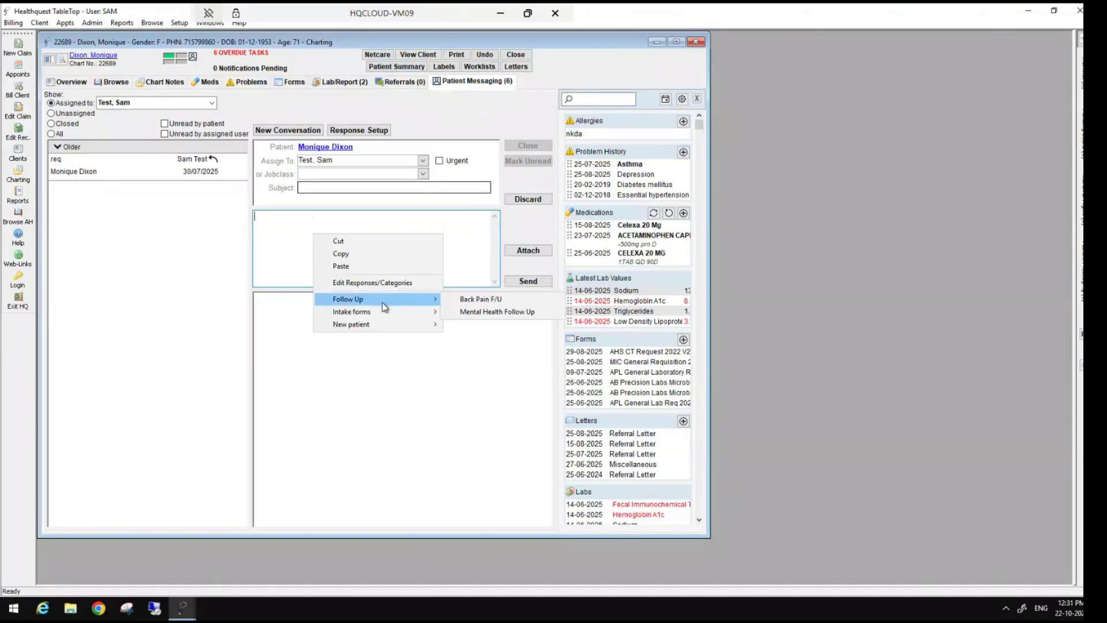
pyautogui.click(518, 314)
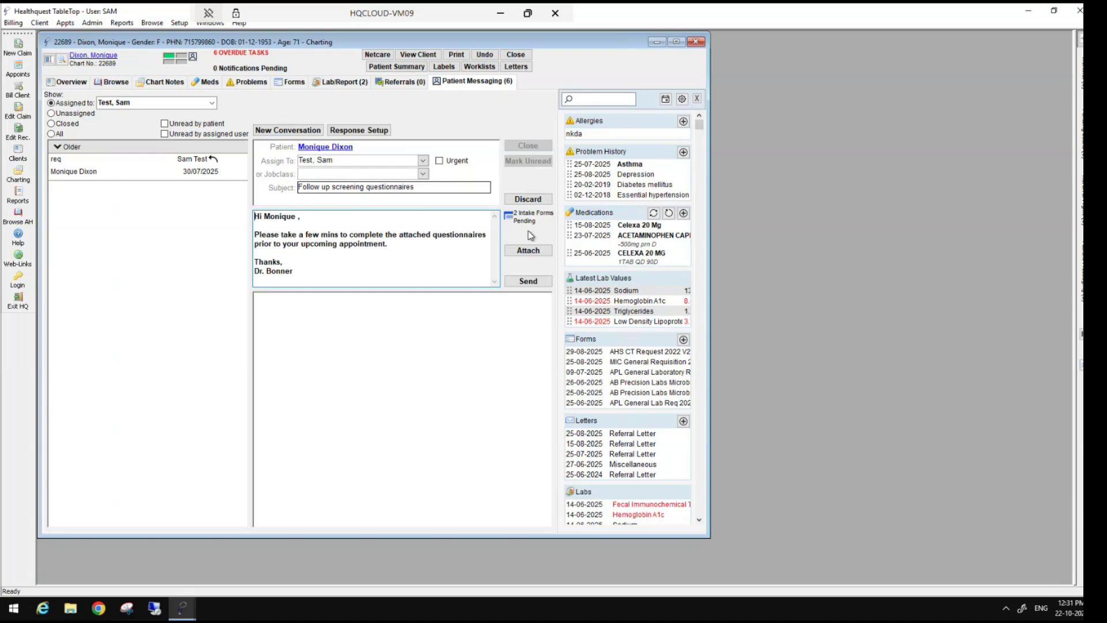
pyautogui.moveTo(536, 227)
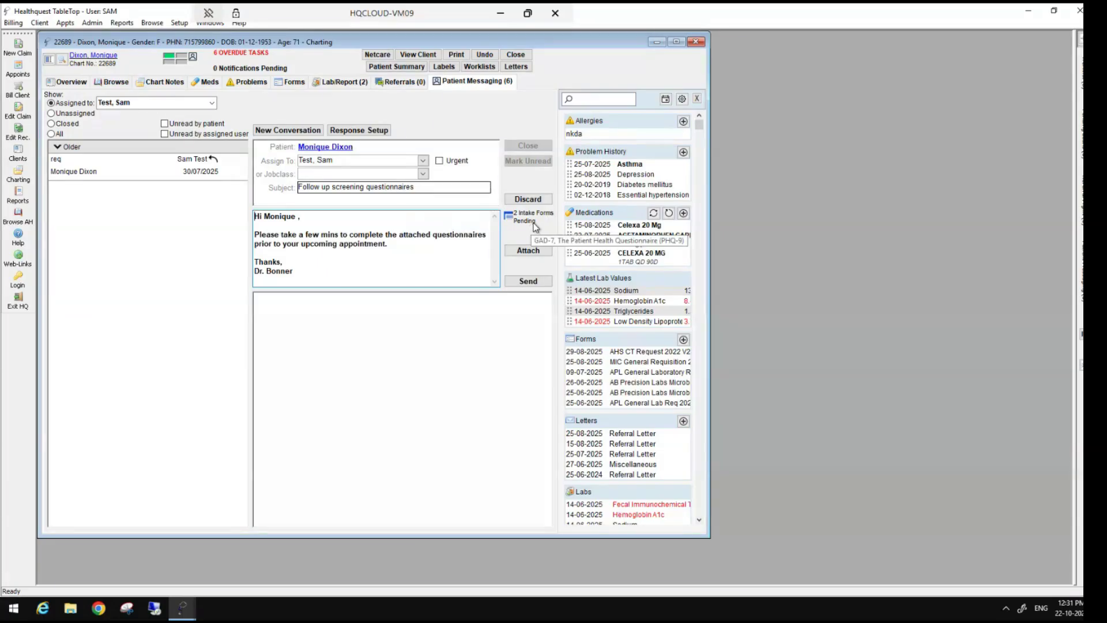
pyautogui.click(529, 280)
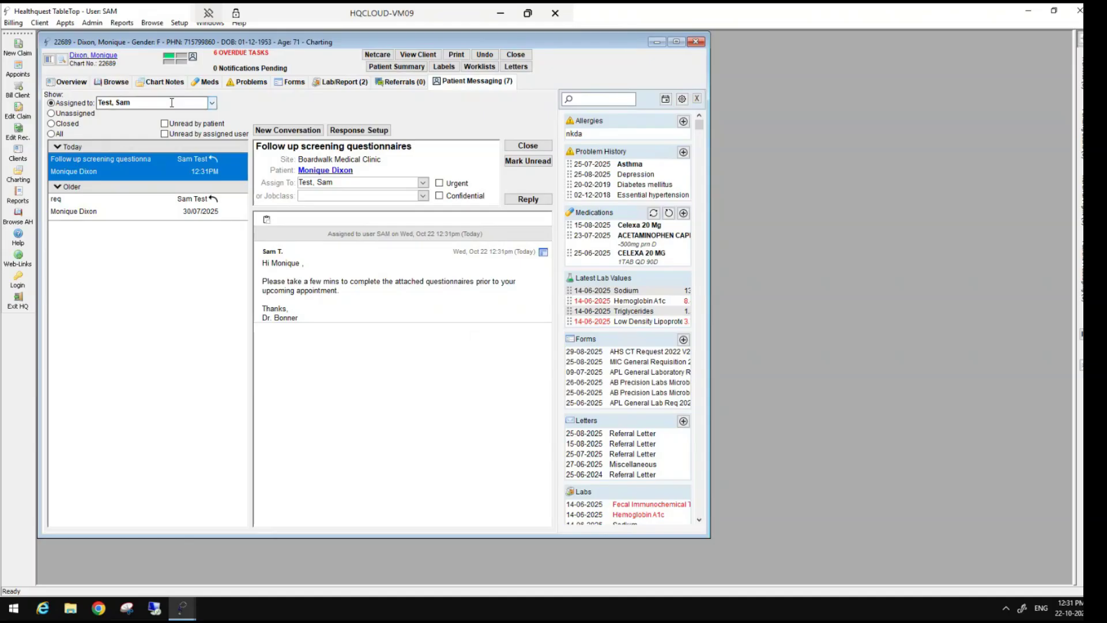
# Step: Check the intake forms list in the chart overview, then close the patient's chart
pyautogui.click(68, 82)
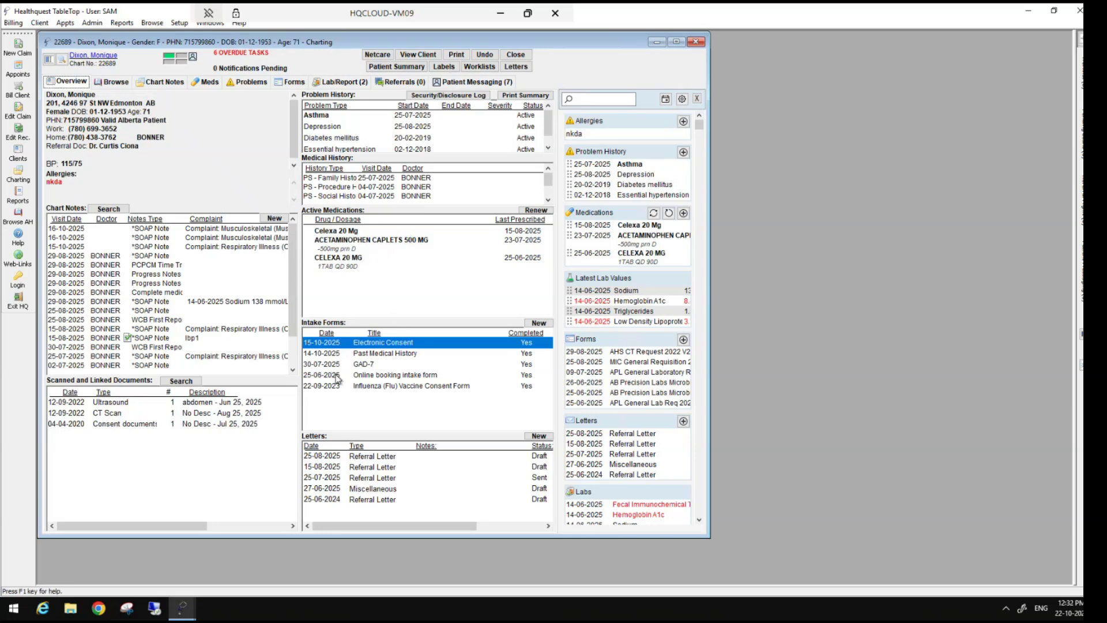
pyautogui.click(516, 55)
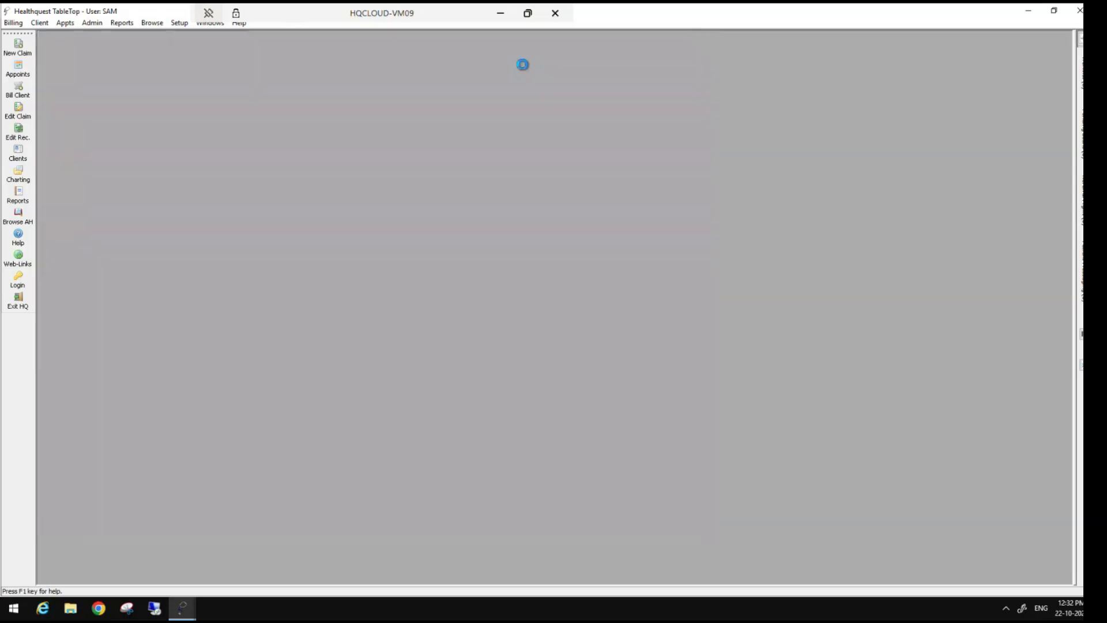
# Step: Open the CDS query setup and run the report for the Due for Annual Check up query
pyautogui.click(176, 23)
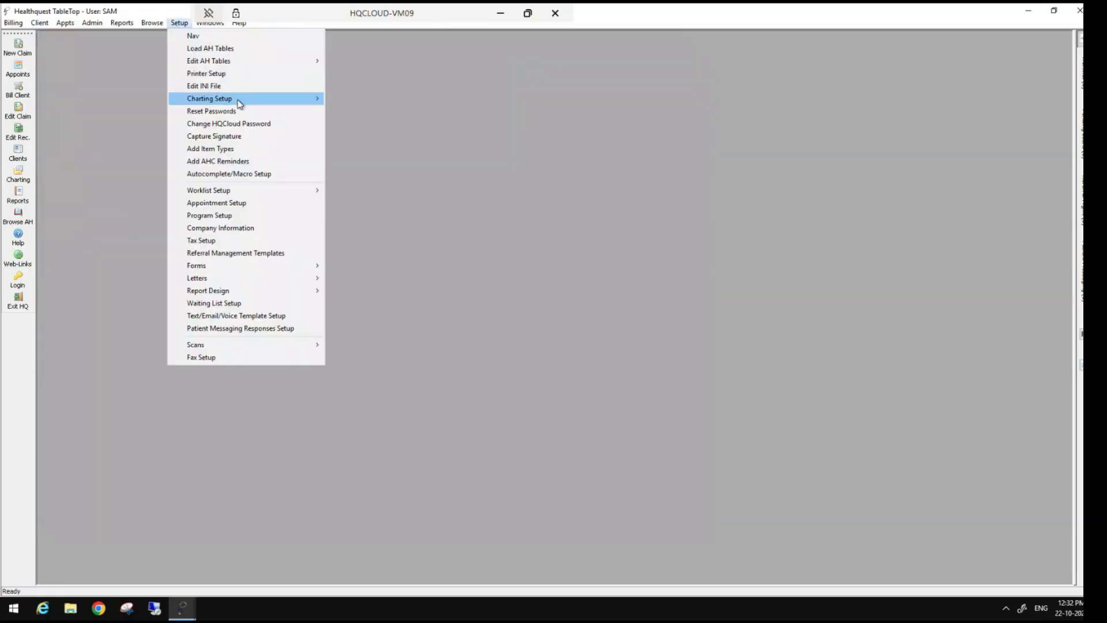
pyautogui.moveTo(250, 99)
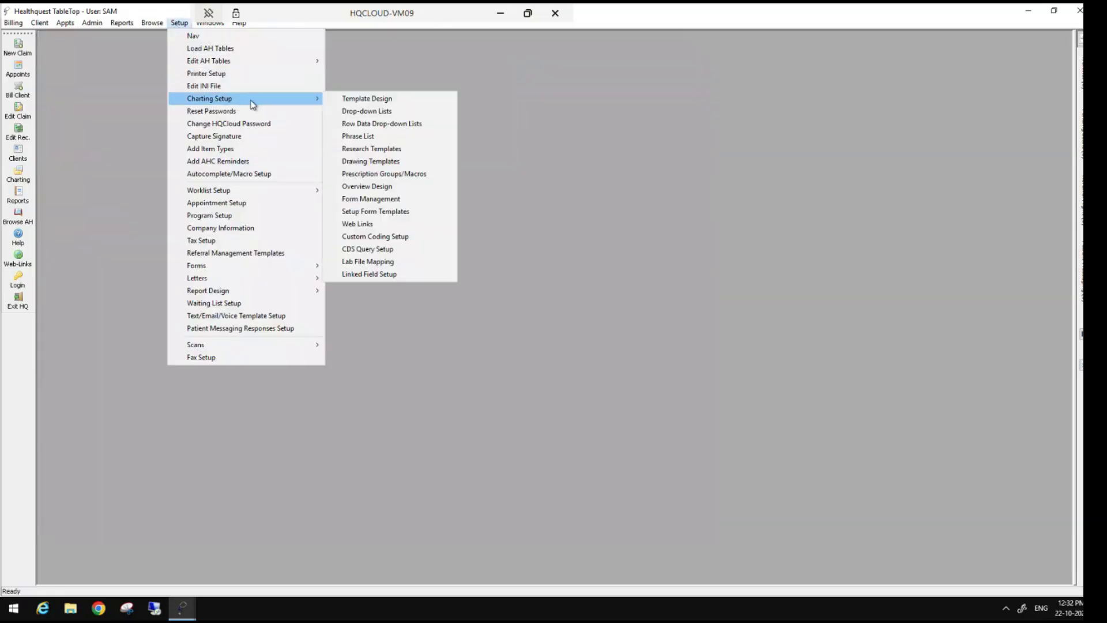
pyautogui.click(399, 252)
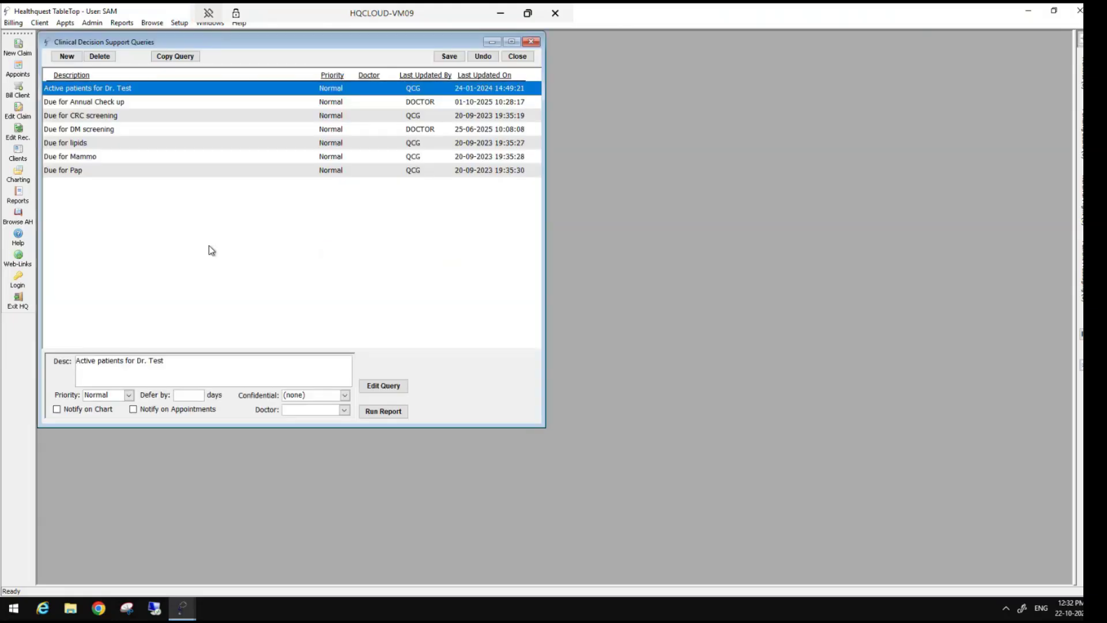
pyautogui.press('Down')
pyautogui.click(386, 412)
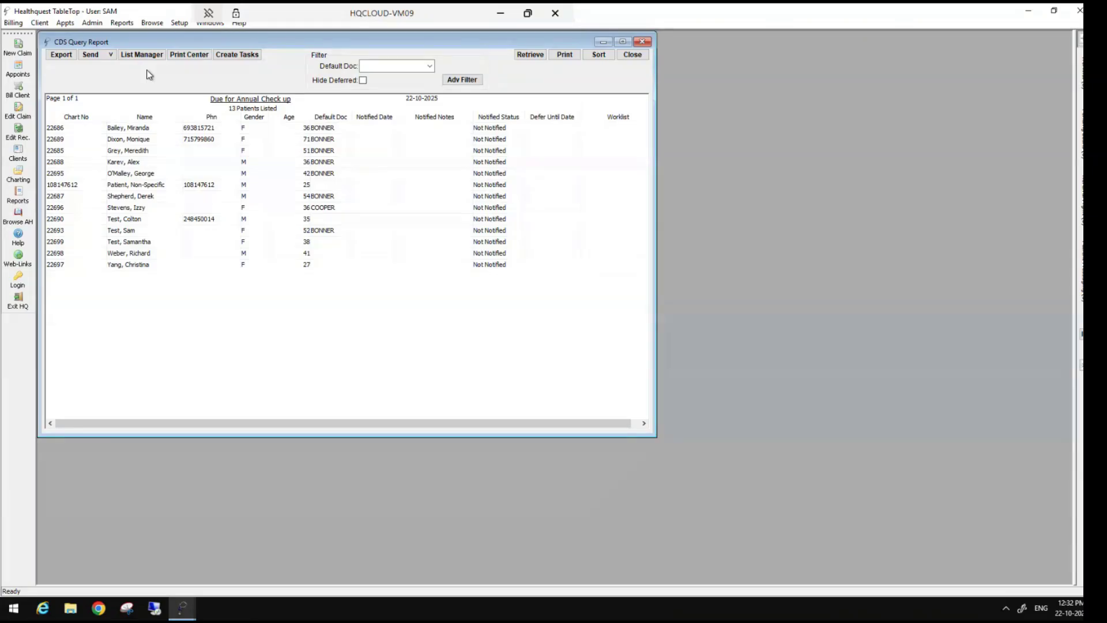
# Step: Select all patients listed in the CDS query report and start a patient message to them
pyautogui.click(123, 128)
pyautogui.click(138, 101)
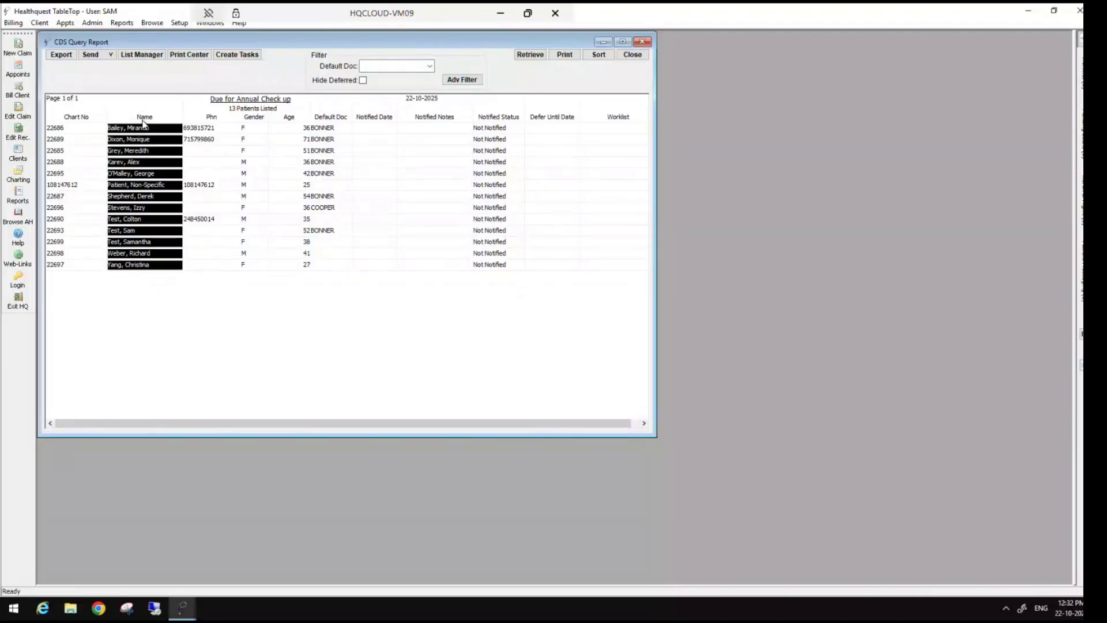
pyautogui.click(143, 119)
pyautogui.doubleClick(126, 128)
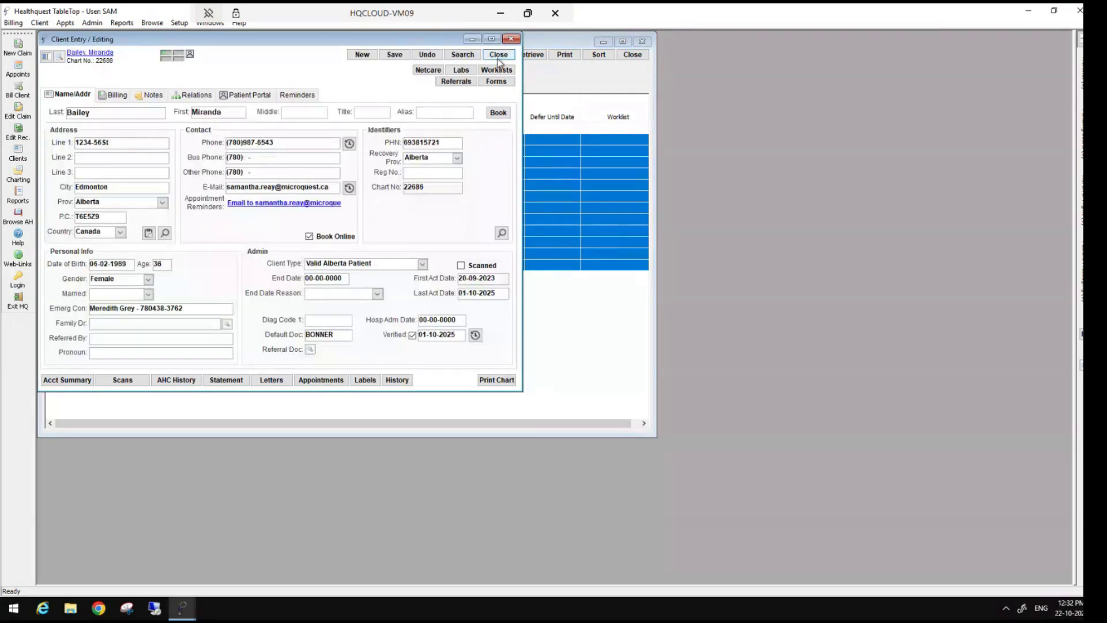
pyautogui.click(499, 54)
pyautogui.keyDown('ctrl'); pyautogui.click(109, 128); pyautogui.keyUp('ctrl')
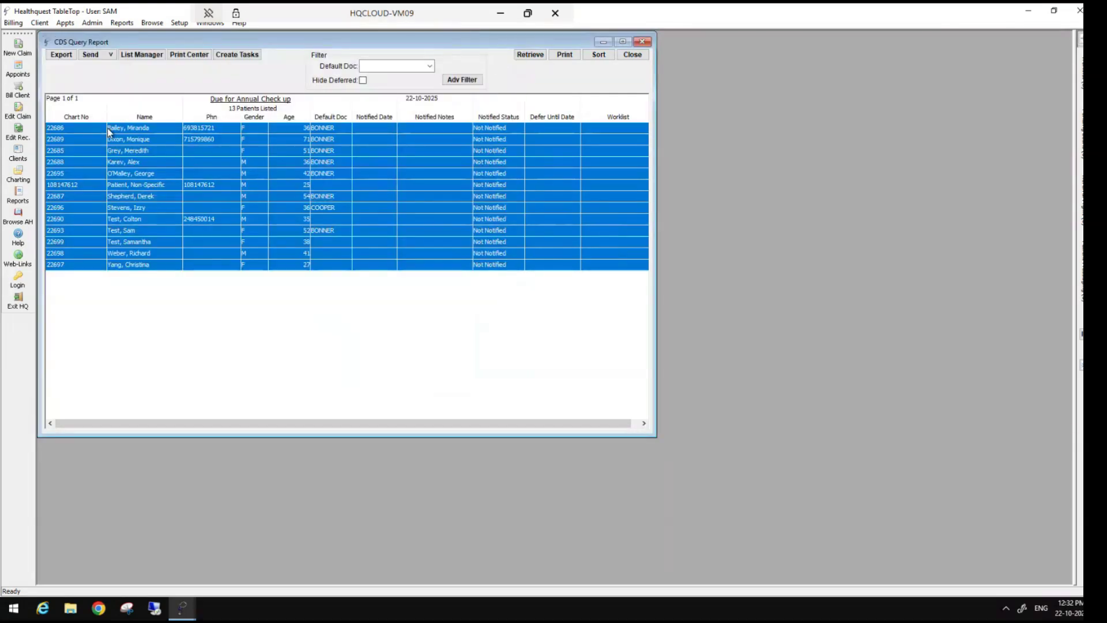
pyautogui.click(106, 55)
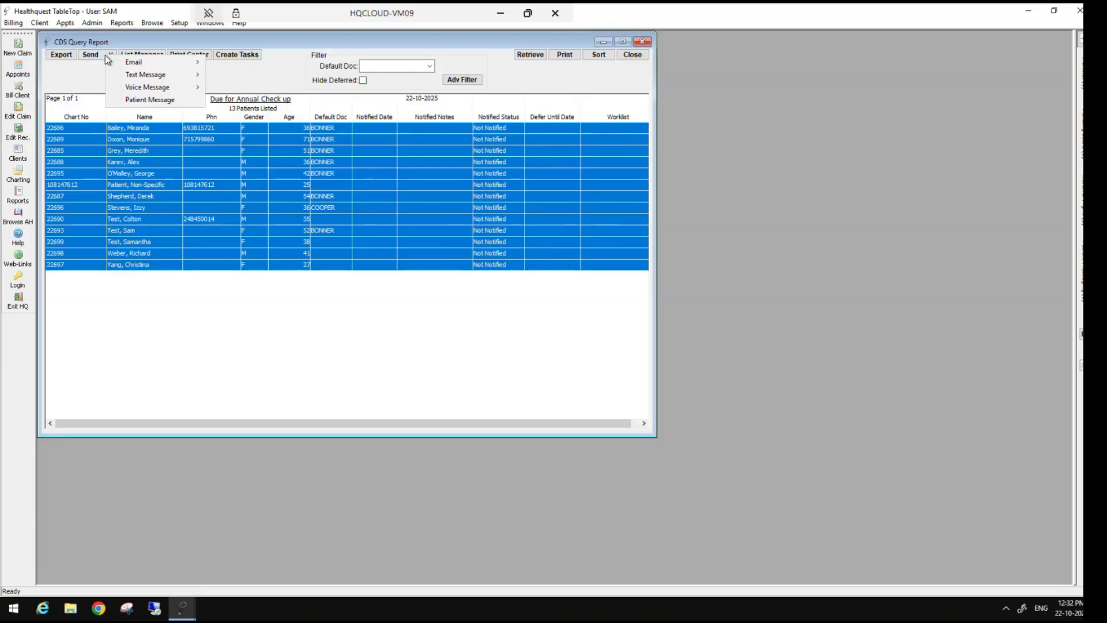
pyautogui.click(154, 99)
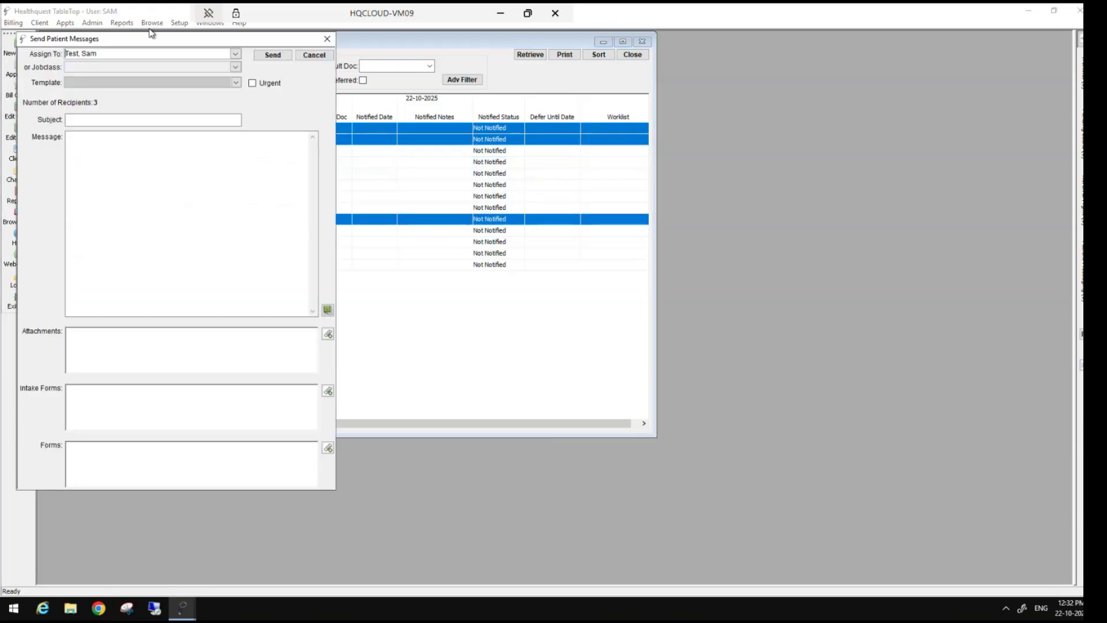
# Step: Fill the patient message with the Mental Health Follow Up template and review its message text and intake forms
pyautogui.moveTo(148, 39); pyautogui.dragTo(843, 47)
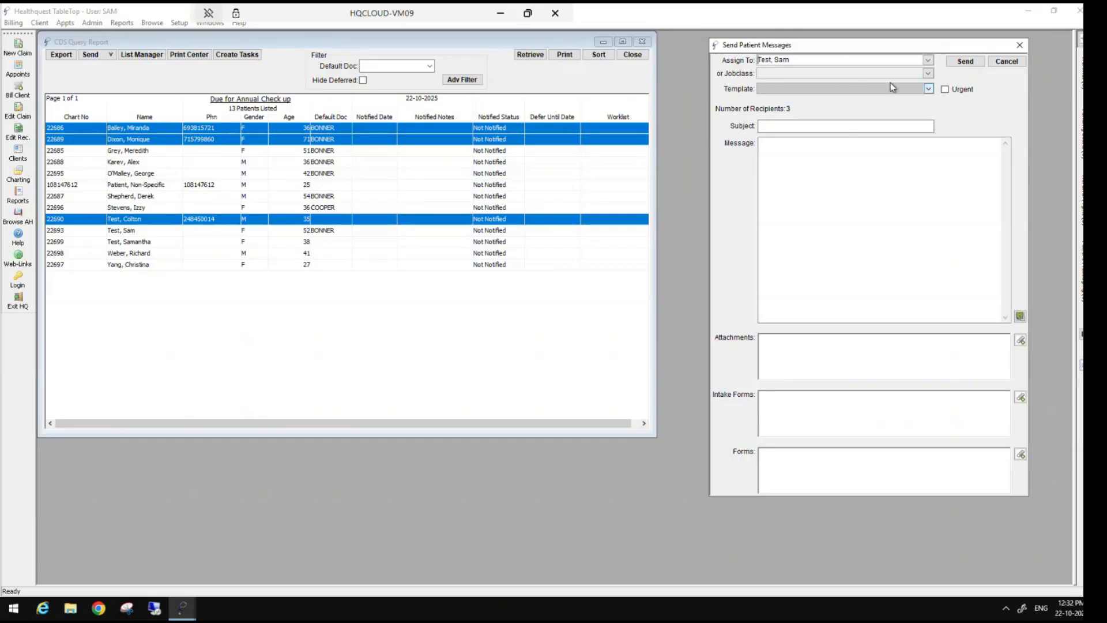
pyautogui.click(928, 89)
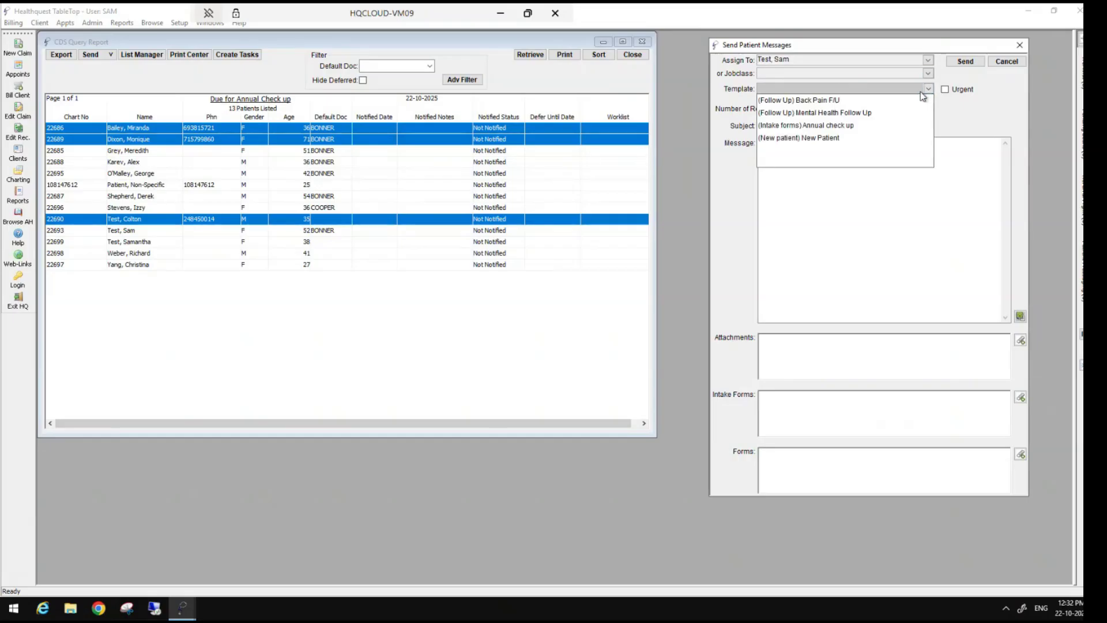
pyautogui.click(810, 113)
pyautogui.moveTo(805, 231); pyautogui.dragTo(759, 142)
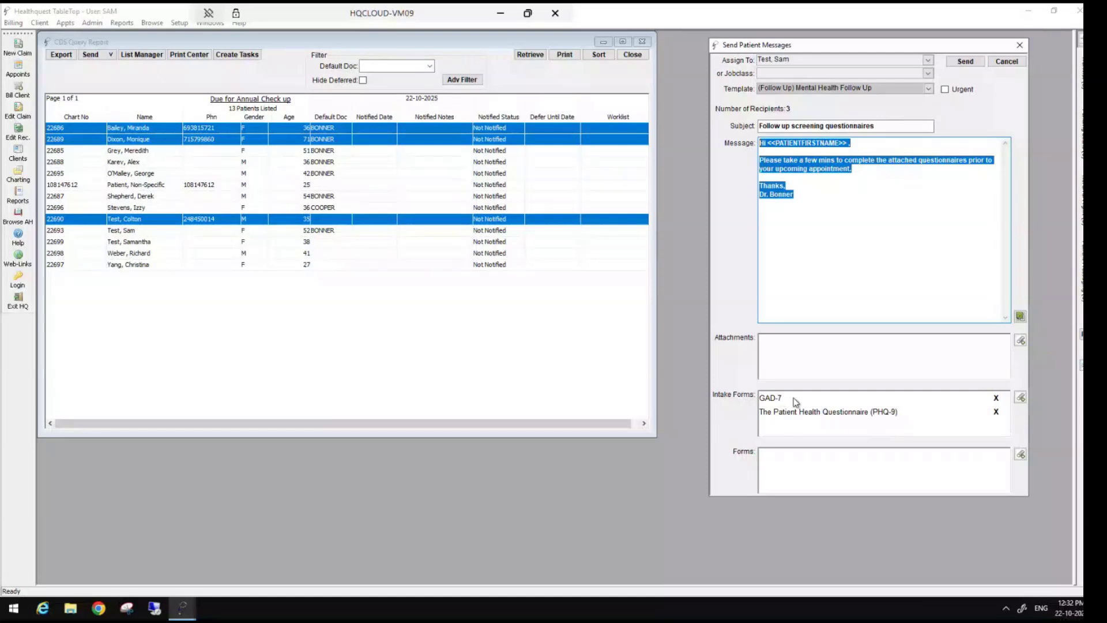
# Step: Send the patient messages, then close the query report and the Clinical Decision Support Queries window
pyautogui.click(964, 62)
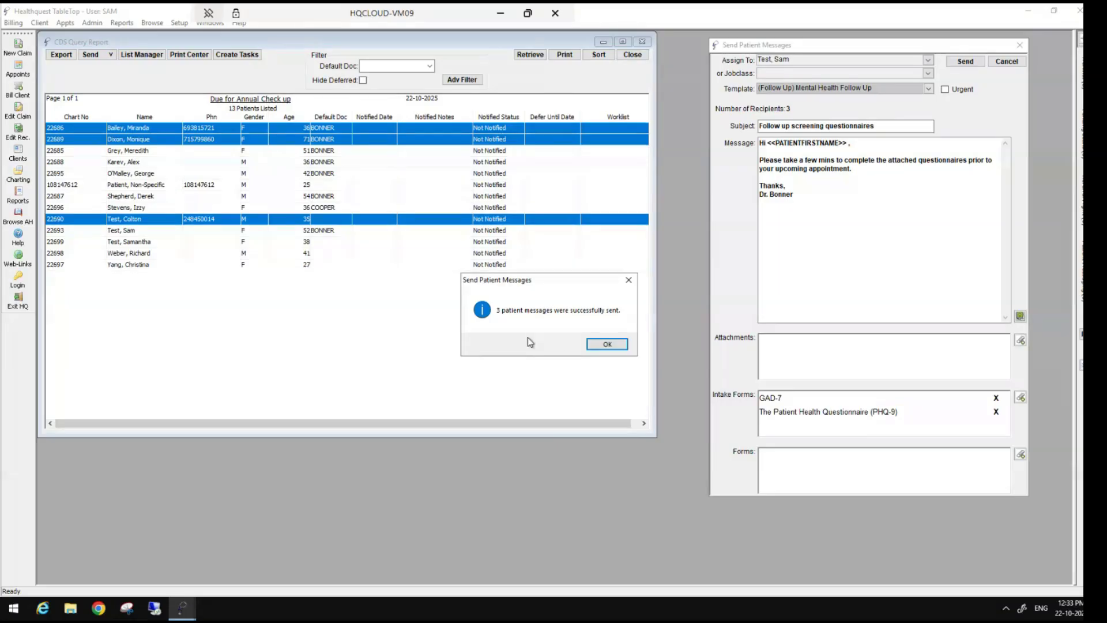
pyautogui.click(606, 345)
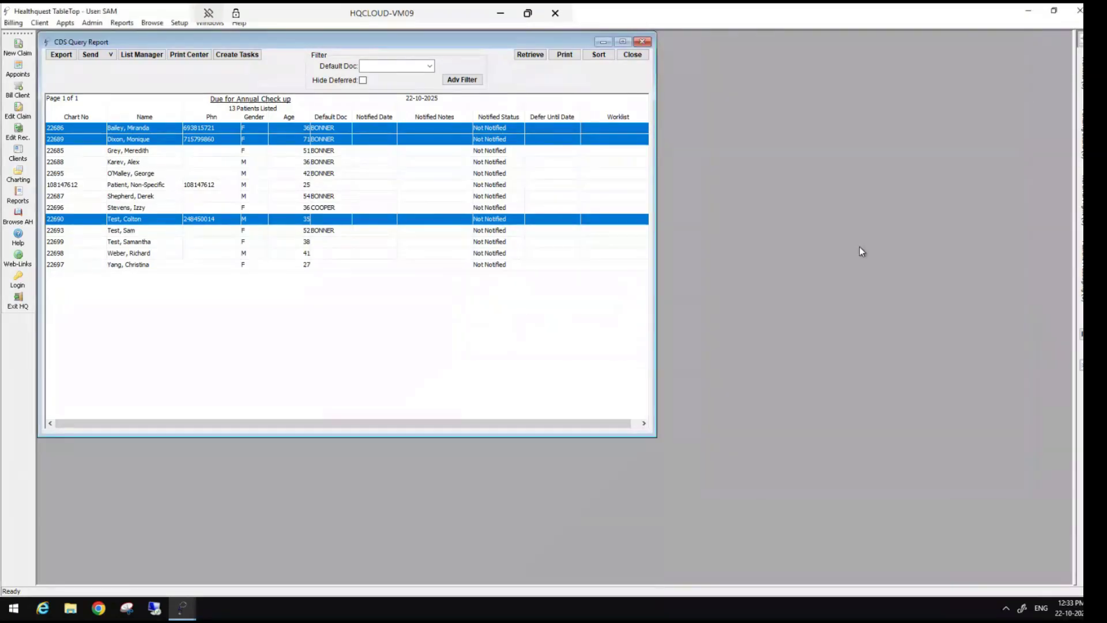
pyautogui.click(633, 54)
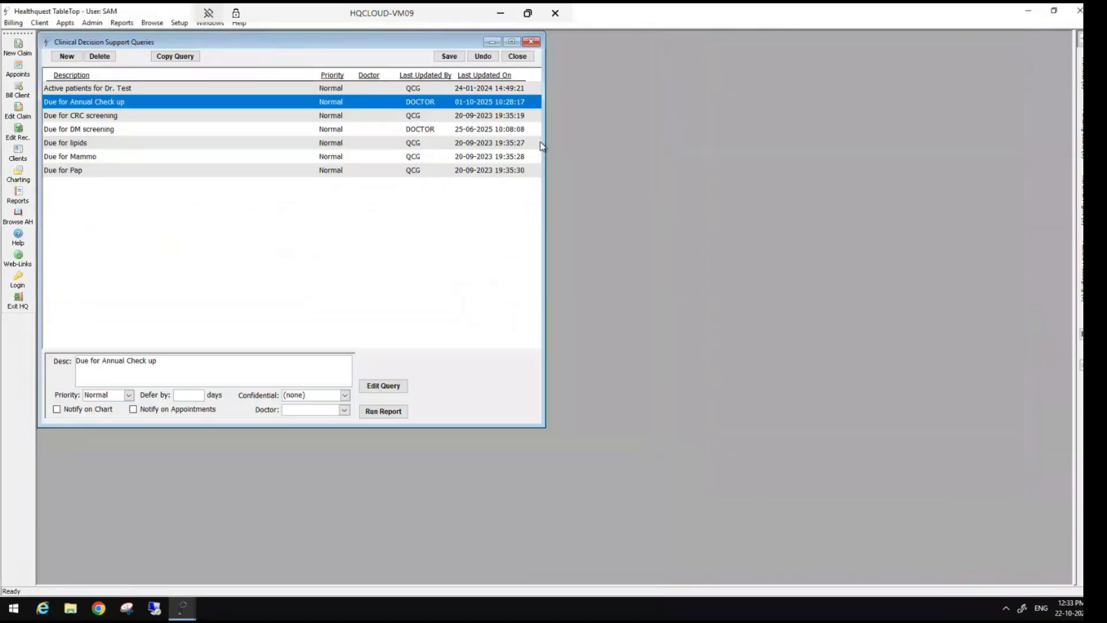
pyautogui.click(517, 56)
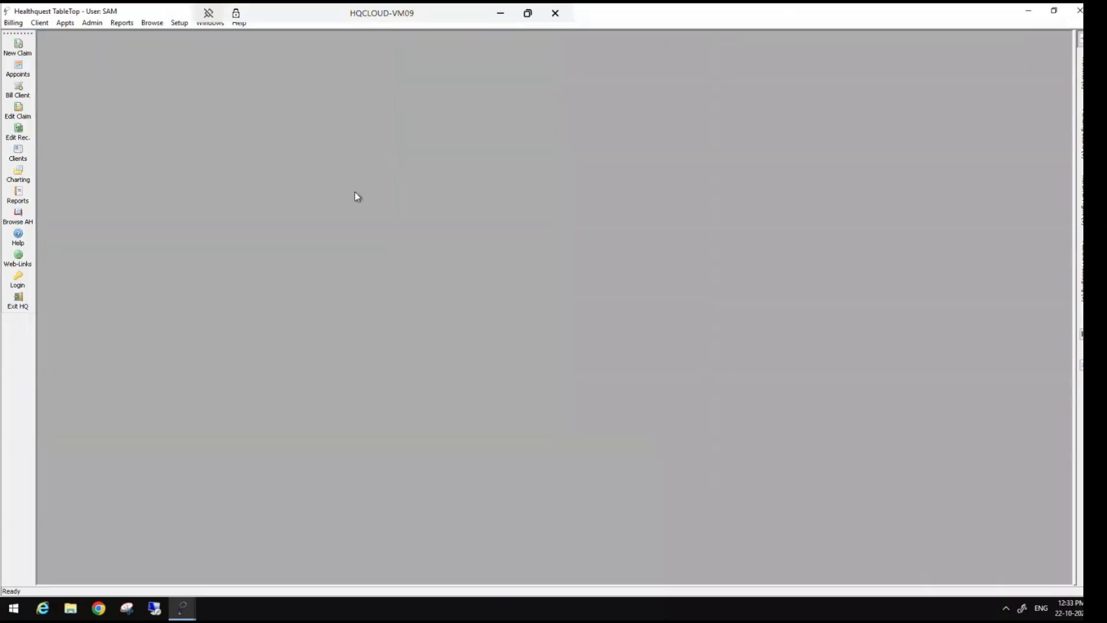
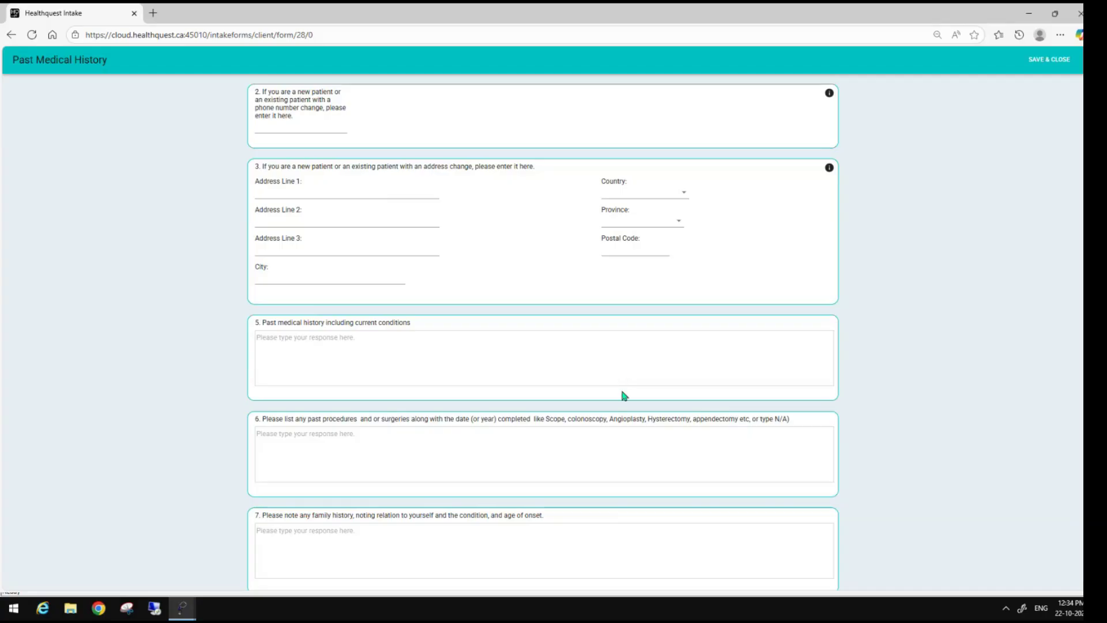
# Step: Answer Yes to drinking caffeinated beverages in the Past Medical History form and enter 2 cups as the daily amount
pyautogui.scroll(-9, 511, 339)
pyautogui.scroll(-1, 512, 337)
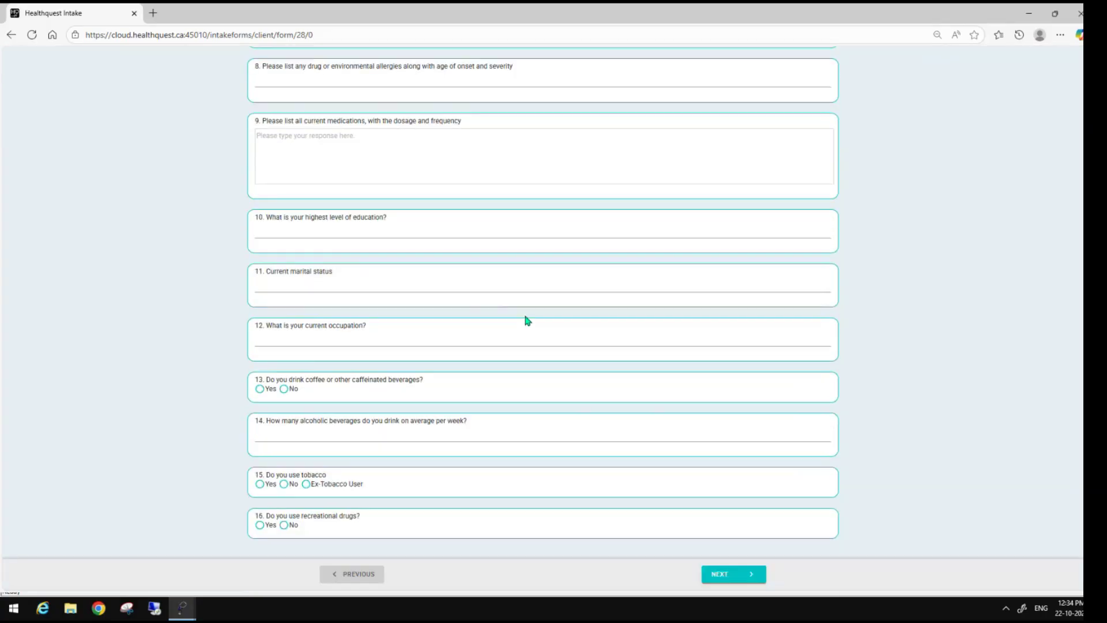
pyautogui.click(263, 390)
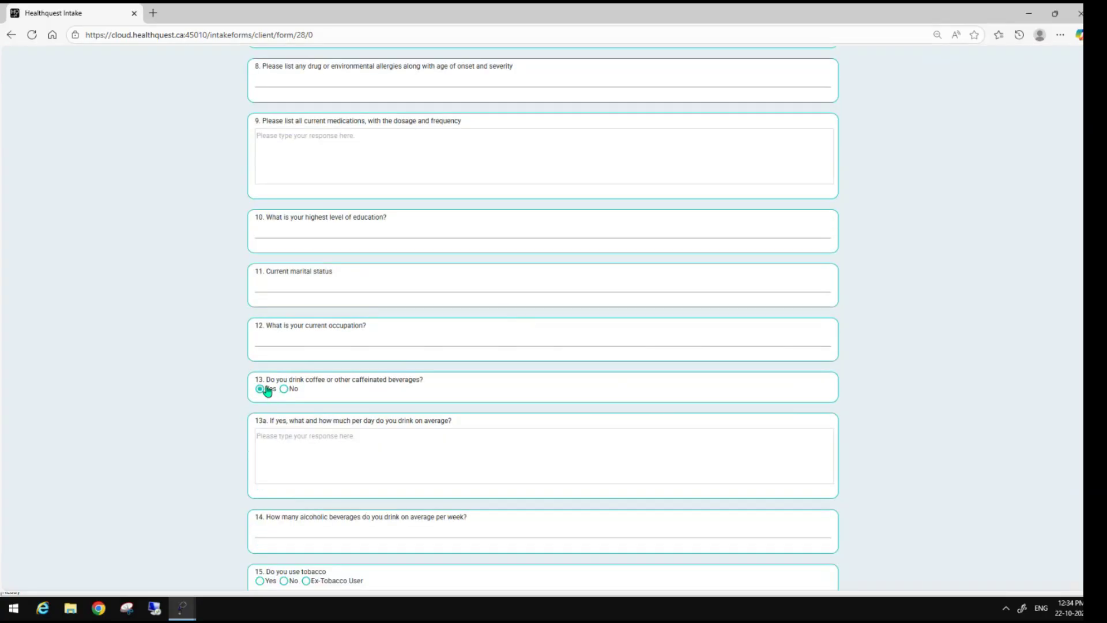
pyautogui.click(302, 434)
pyautogui.write('2 cups')
# Step: Answer No to tobacco and recreational drugs, and submit the form to finish the self check-in
pyautogui.scroll(-2, 383, 489)
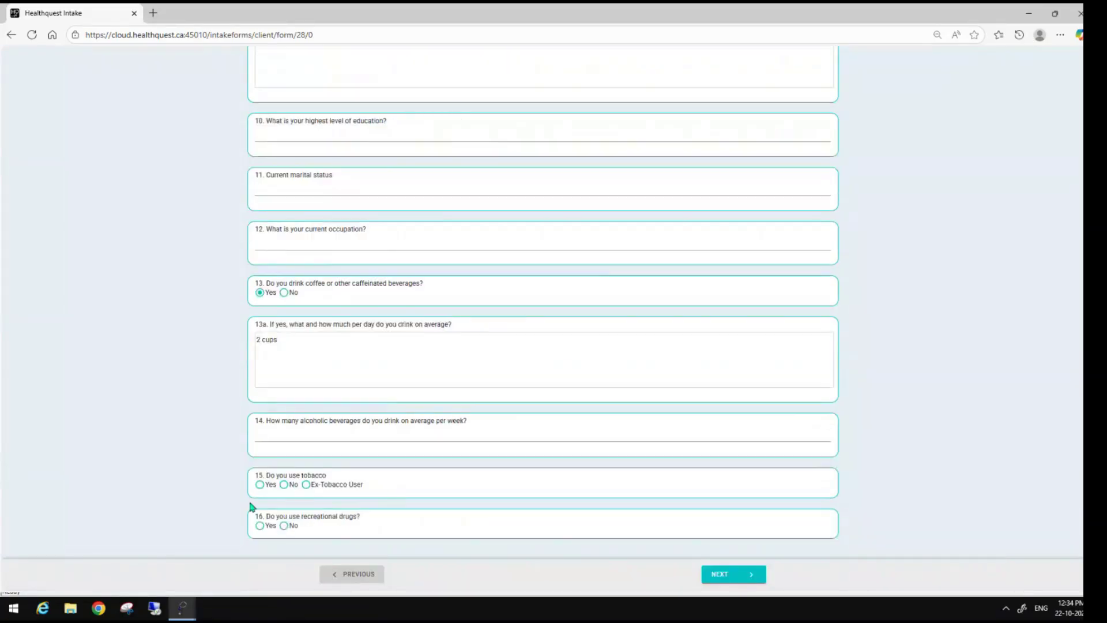
pyautogui.click(284, 485)
pyautogui.click(283, 525)
pyautogui.click(719, 575)
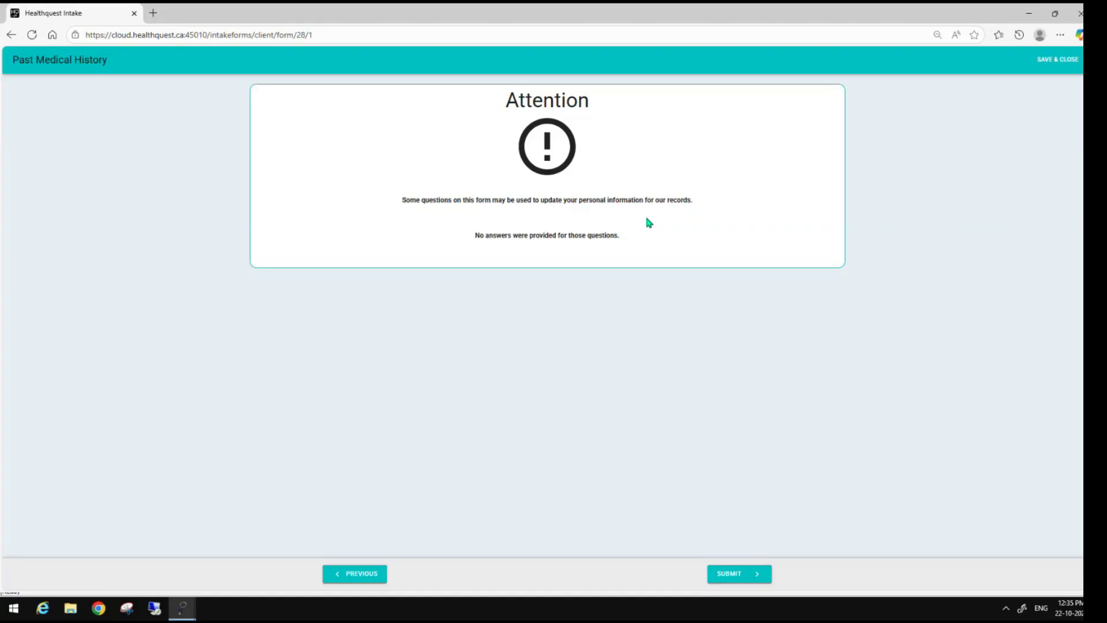
pyautogui.click(730, 576)
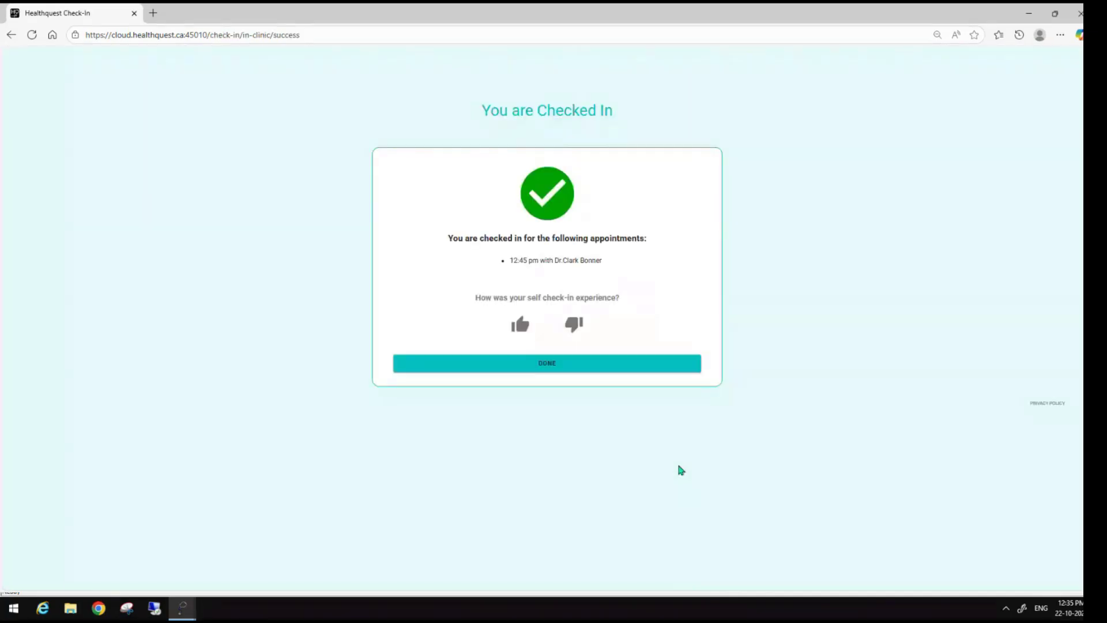
pyautogui.click(610, 366)
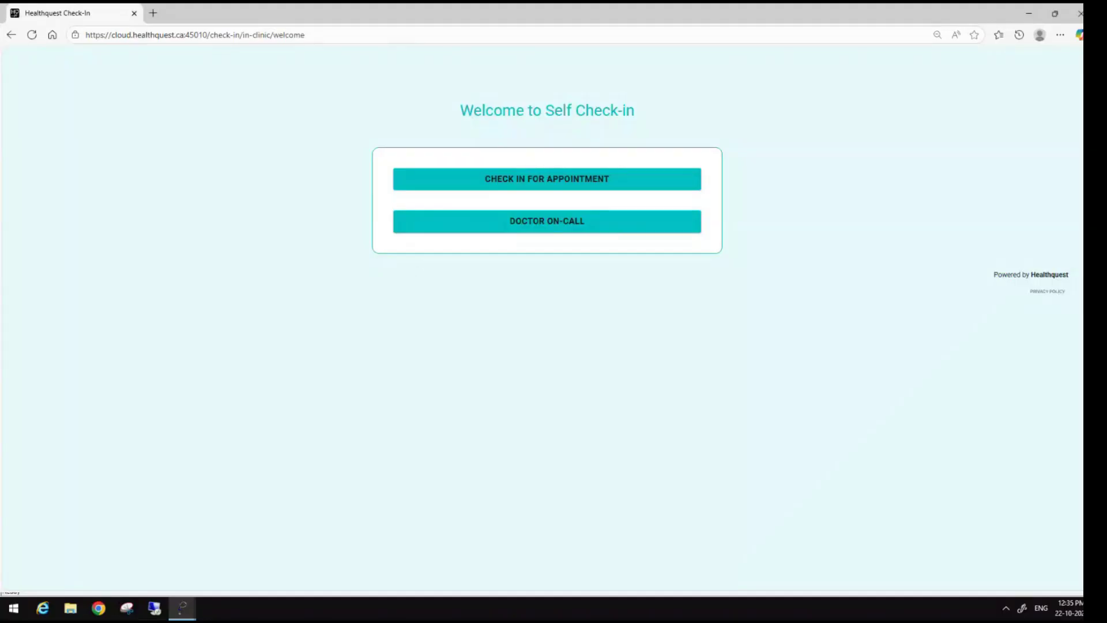
# Step: Switch to Healthquest TableTop and check the Integrated Intake Form setting in the Online Booking options of Program Setup
pyautogui.hotkey('alt', 'Tab')
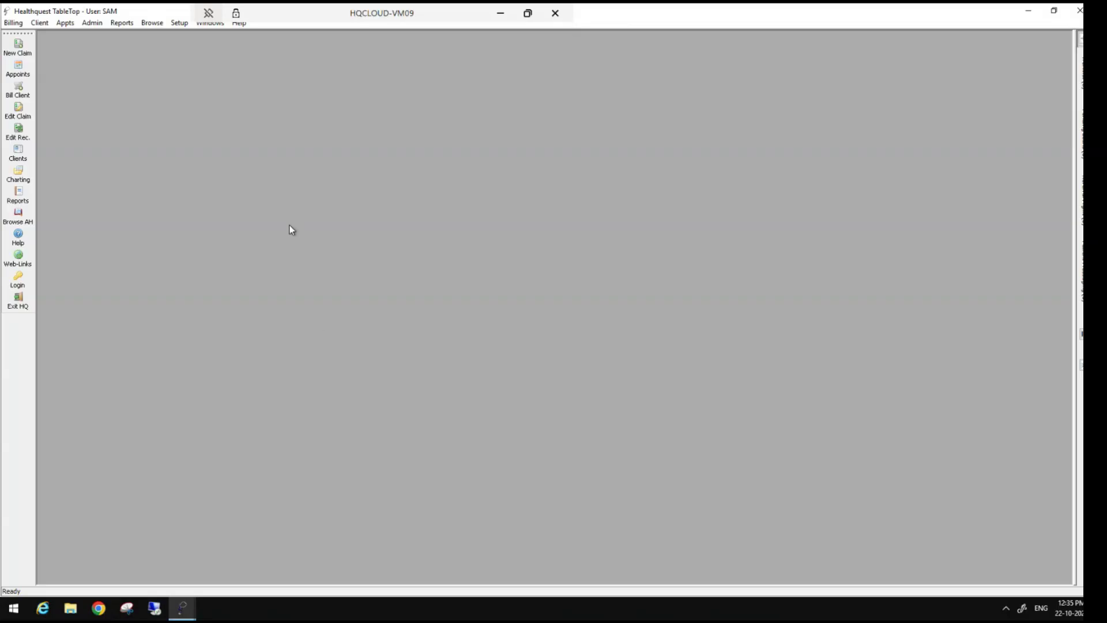
pyautogui.click(179, 23)
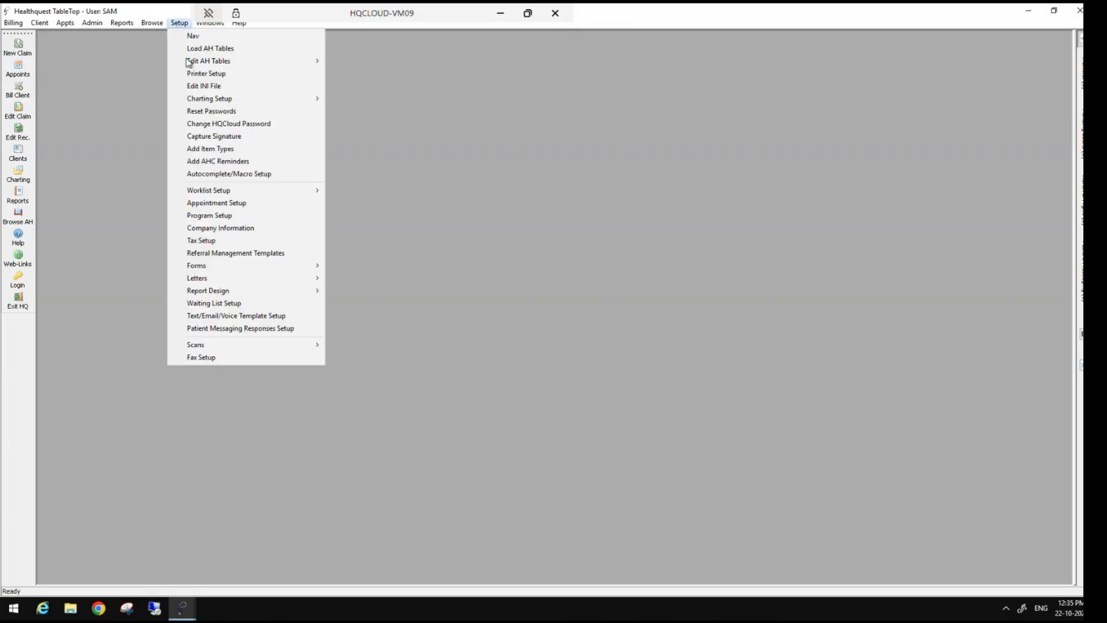
pyautogui.click(230, 215)
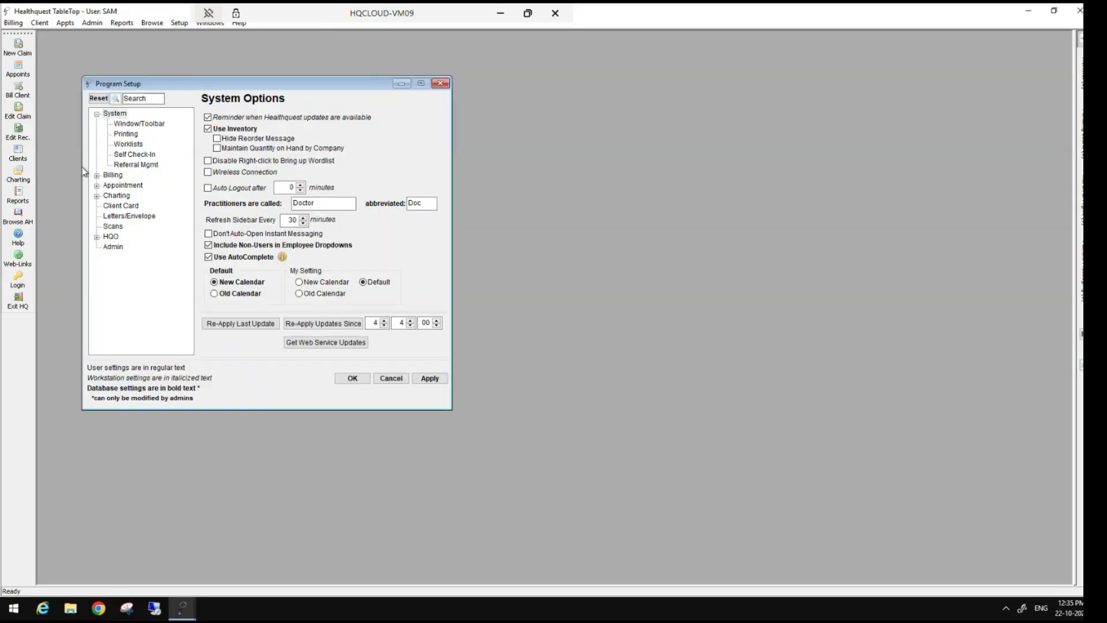
pyautogui.click(127, 186)
pyautogui.click(148, 218)
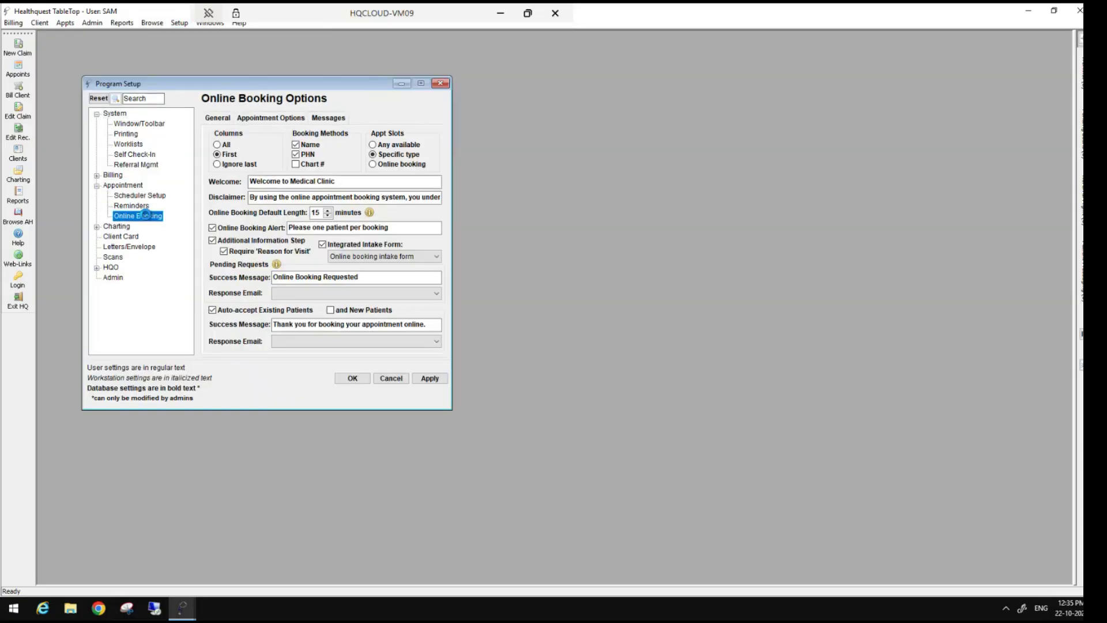
pyautogui.click(436, 258)
pyautogui.click(440, 259)
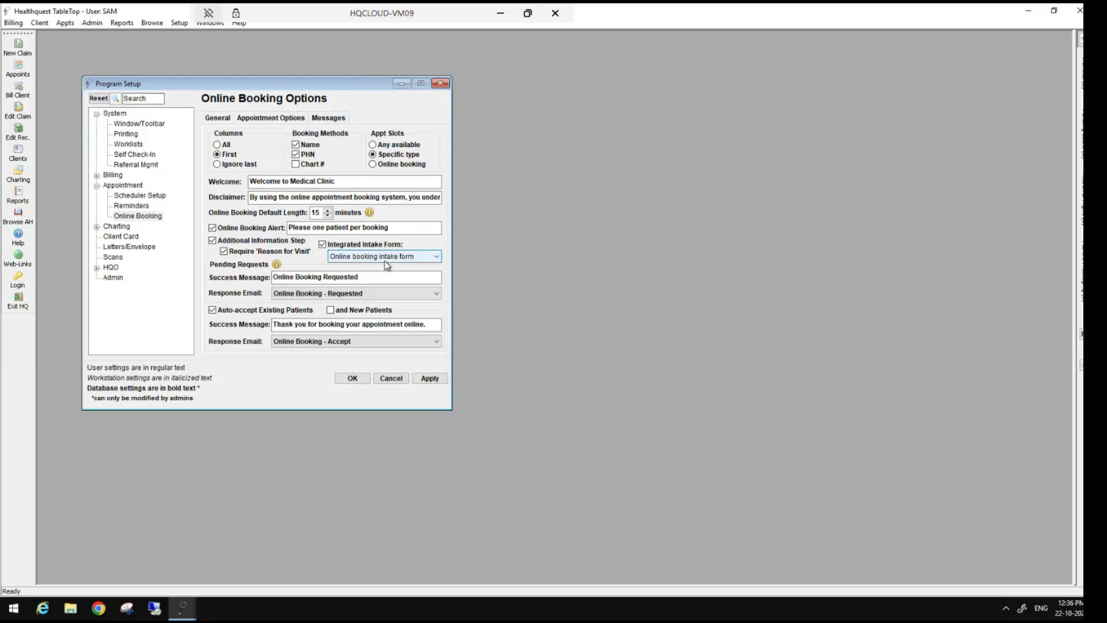
pyautogui.click(353, 377)
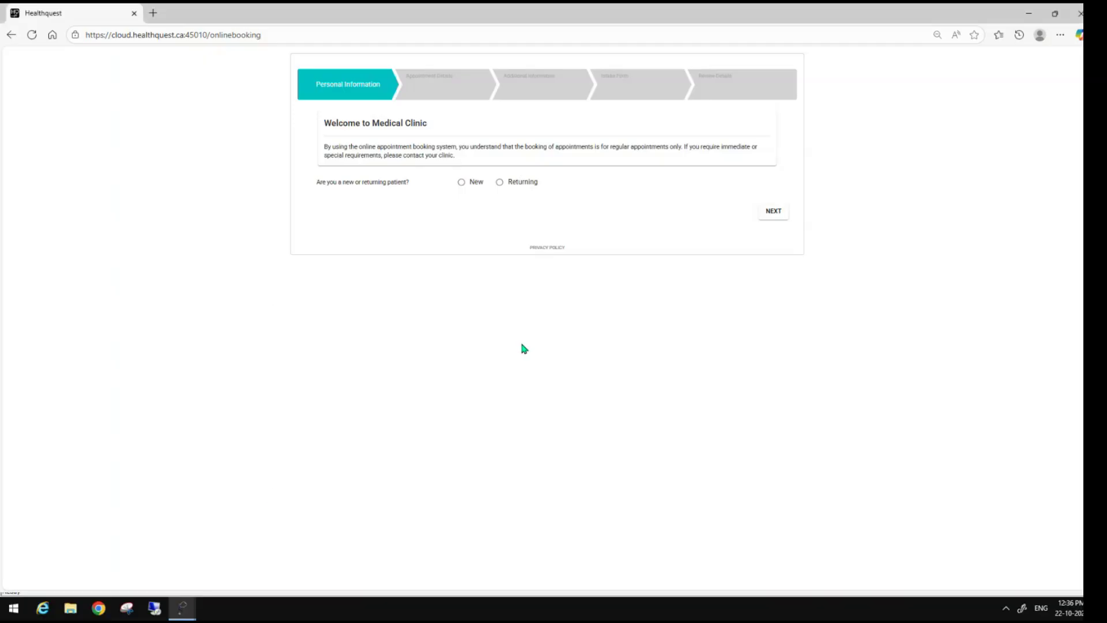
# Step: On the online booking page, identify a returning patient by name, filling in the patient's full name and date of birth
pyautogui.click(499, 182)
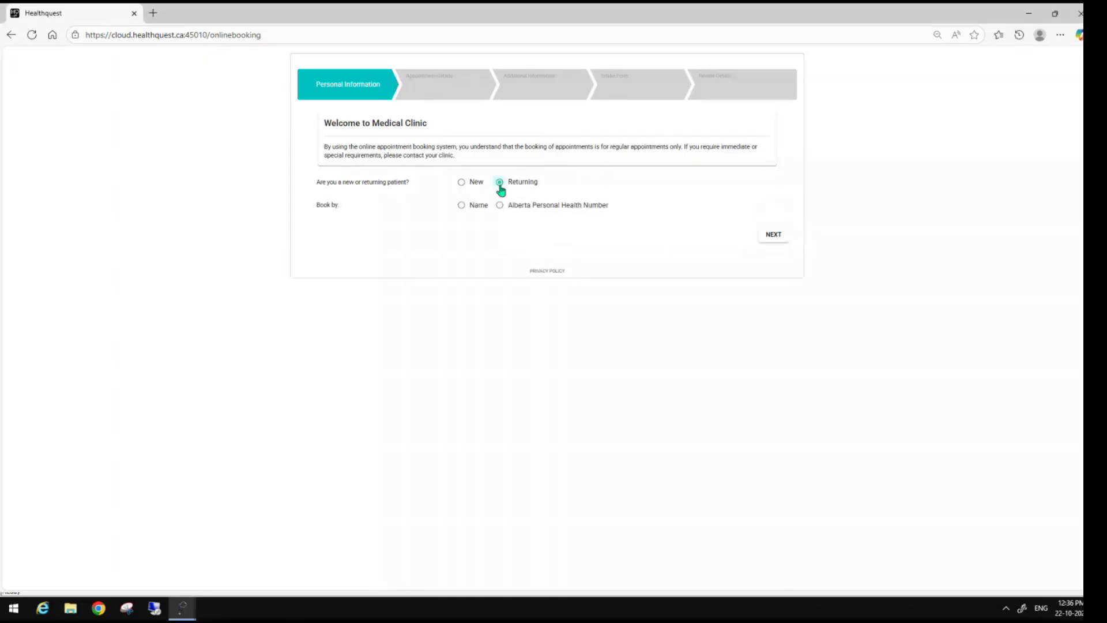
pyautogui.click(462, 205)
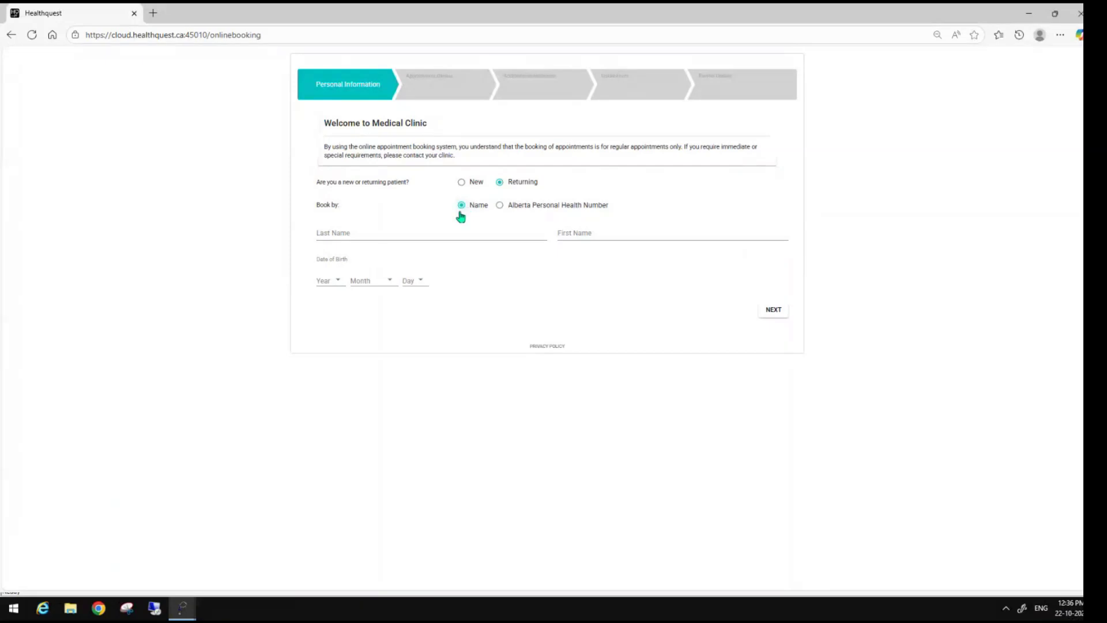
pyautogui.click(568, 232)
pyautogui.click(617, 281)
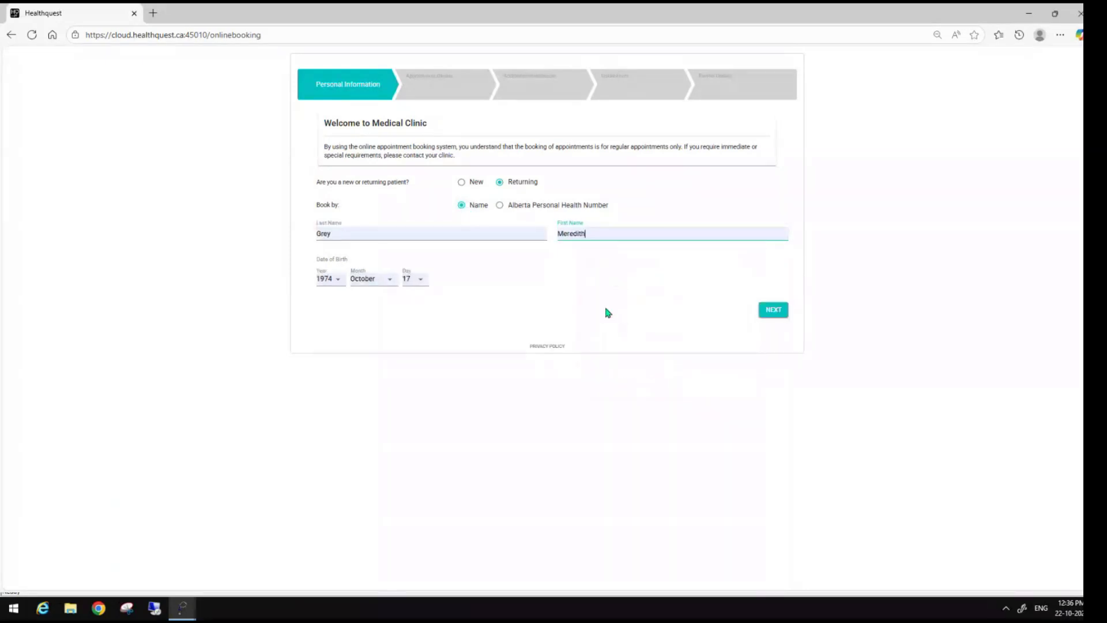
pyautogui.click(772, 313)
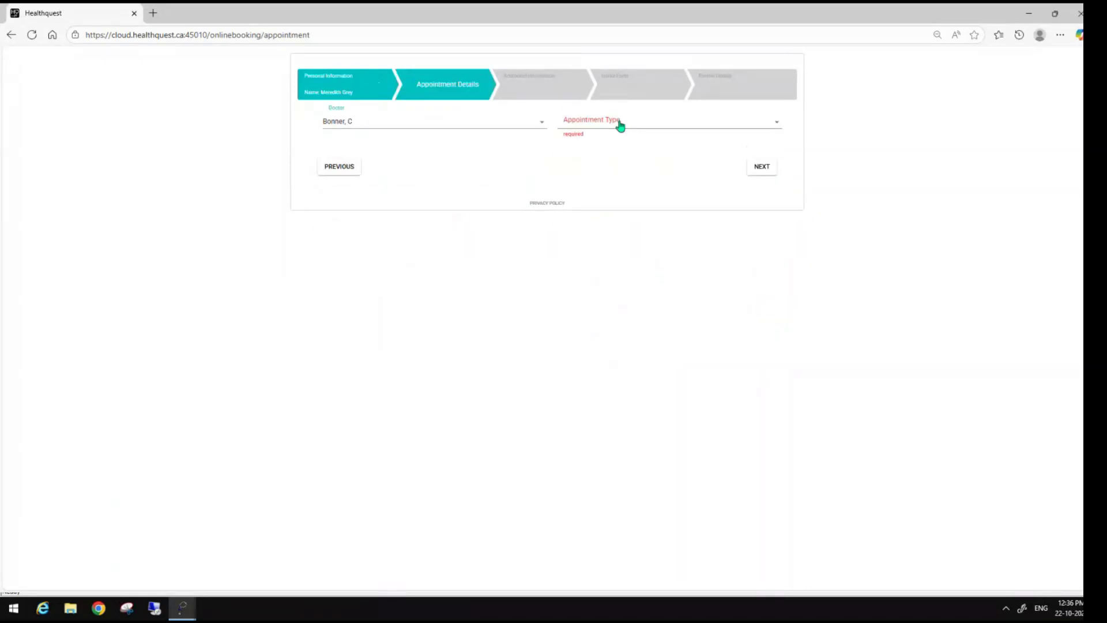
# Step: Choose an in-person Office visit on October 23, 2025 at 11:00 AM and continue to the additional information
pyautogui.click(620, 124)
pyautogui.click(607, 156)
pyautogui.click(447, 153)
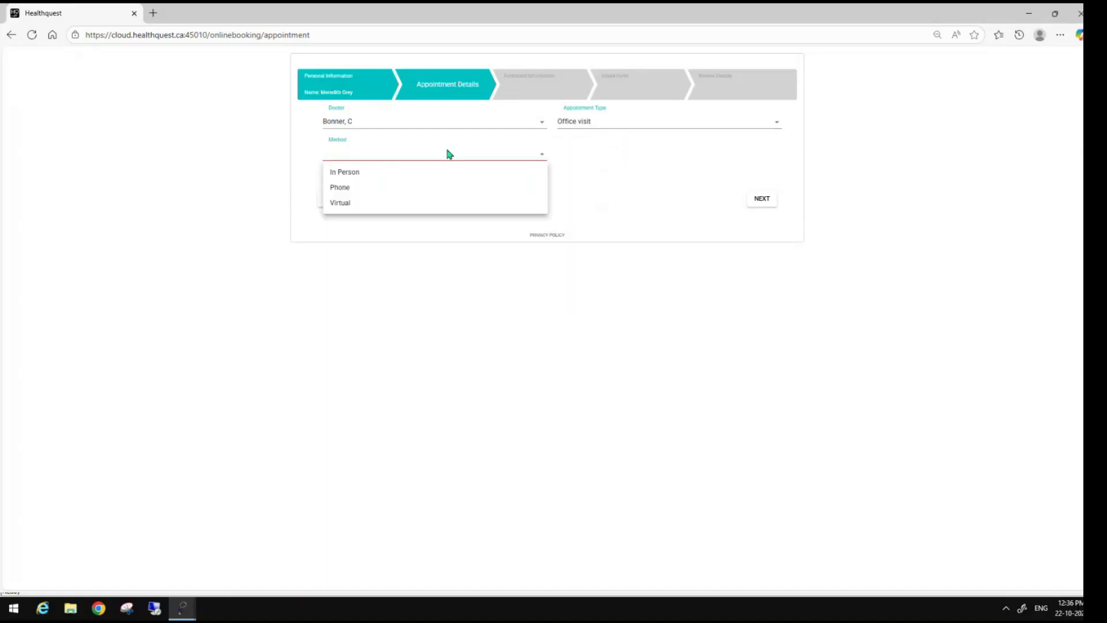
pyautogui.click(366, 180)
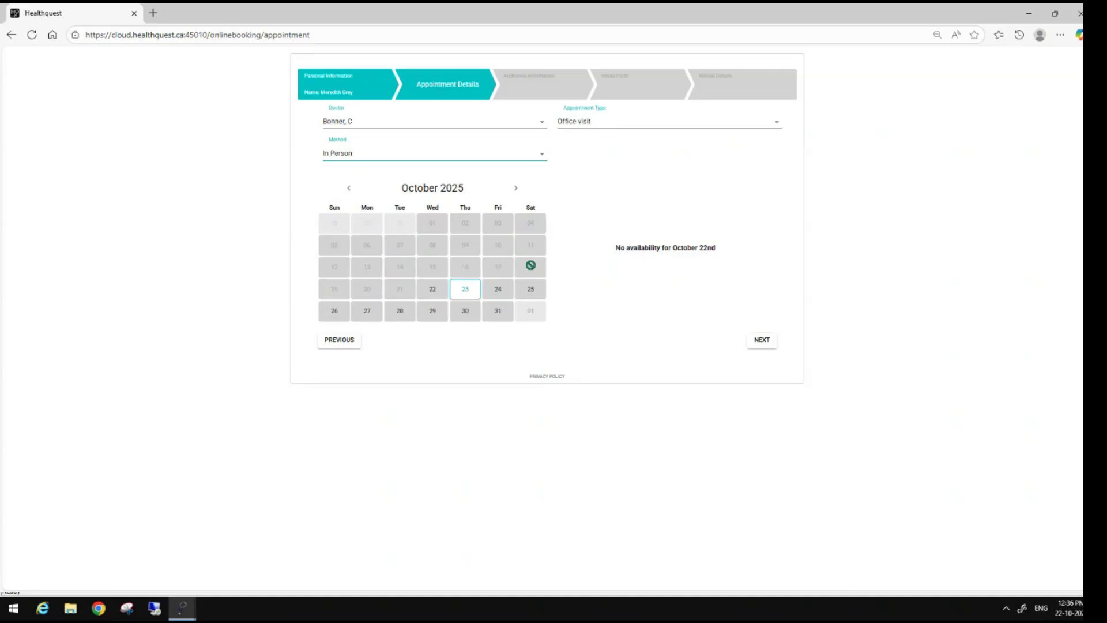
pyautogui.click(461, 288)
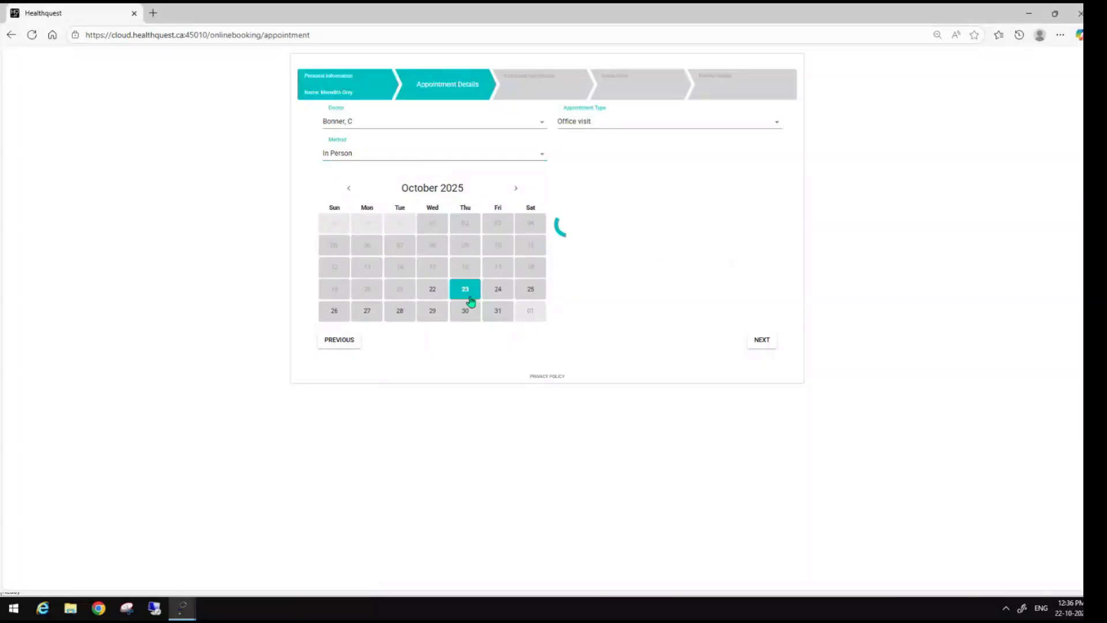
pyautogui.click(578, 223)
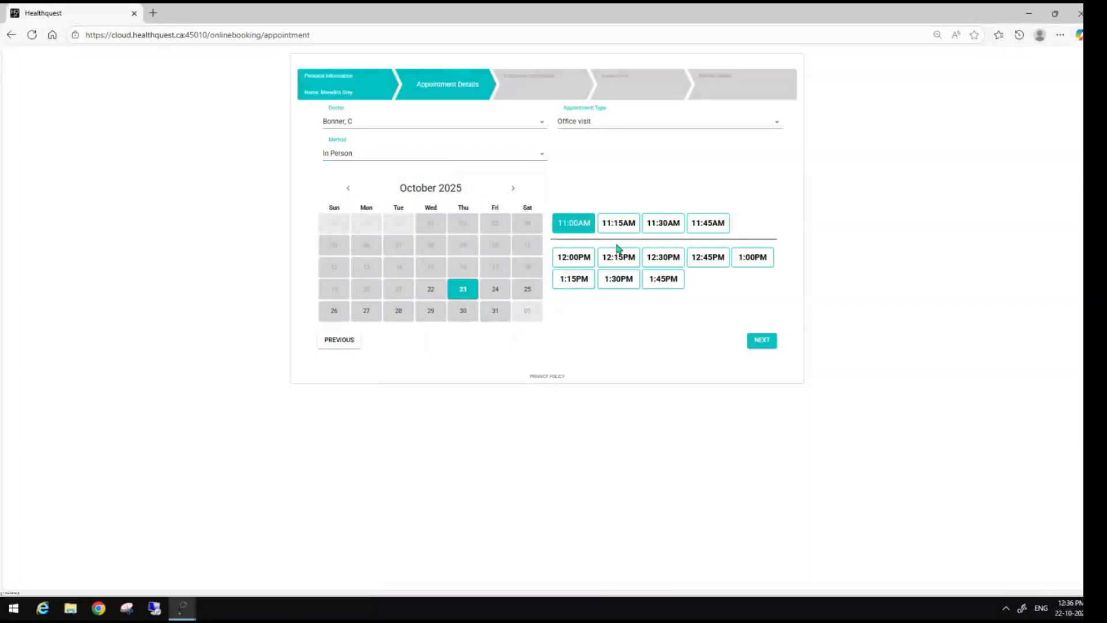
pyautogui.click(763, 342)
# Step: Enter Sore throat as the reason for visit and continue to the intake form
pyautogui.click(432, 124)
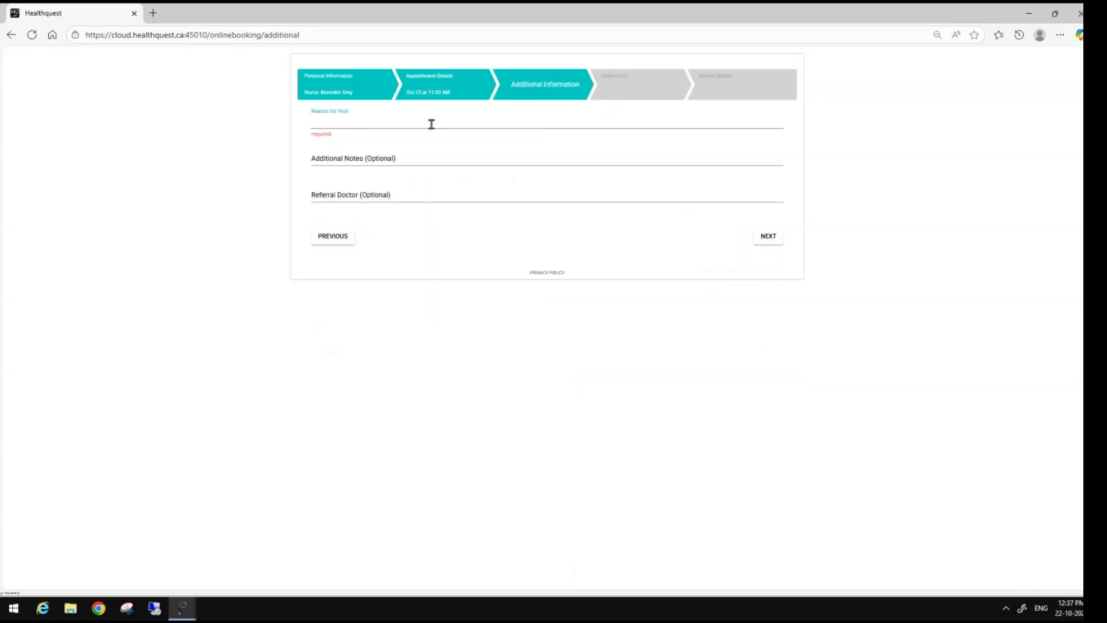
pyautogui.write('Sore throat')
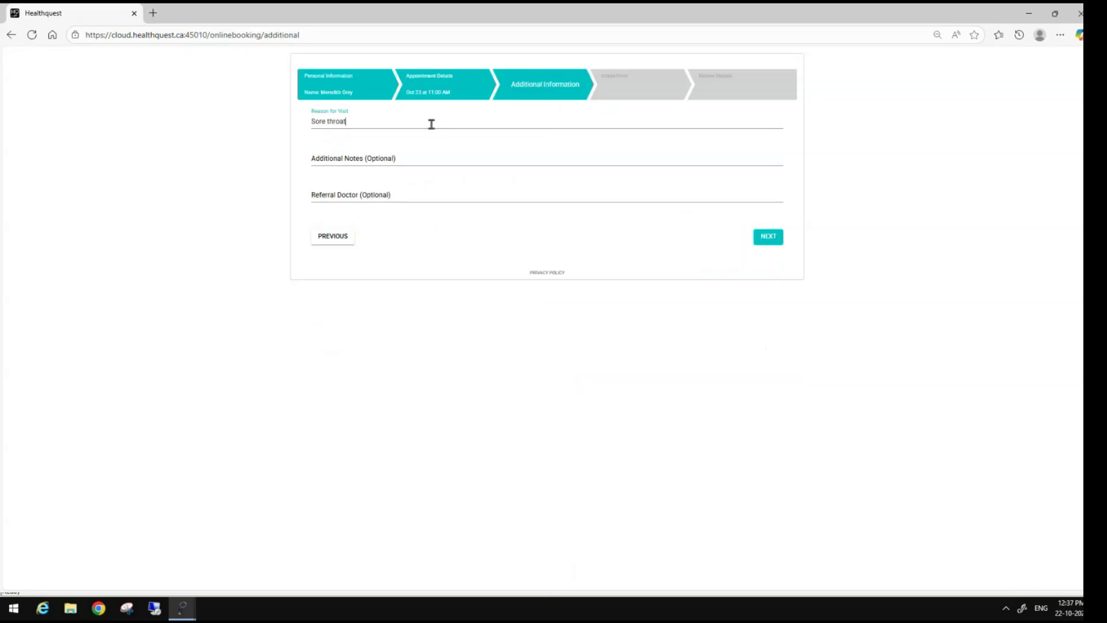
pyautogui.click(778, 241)
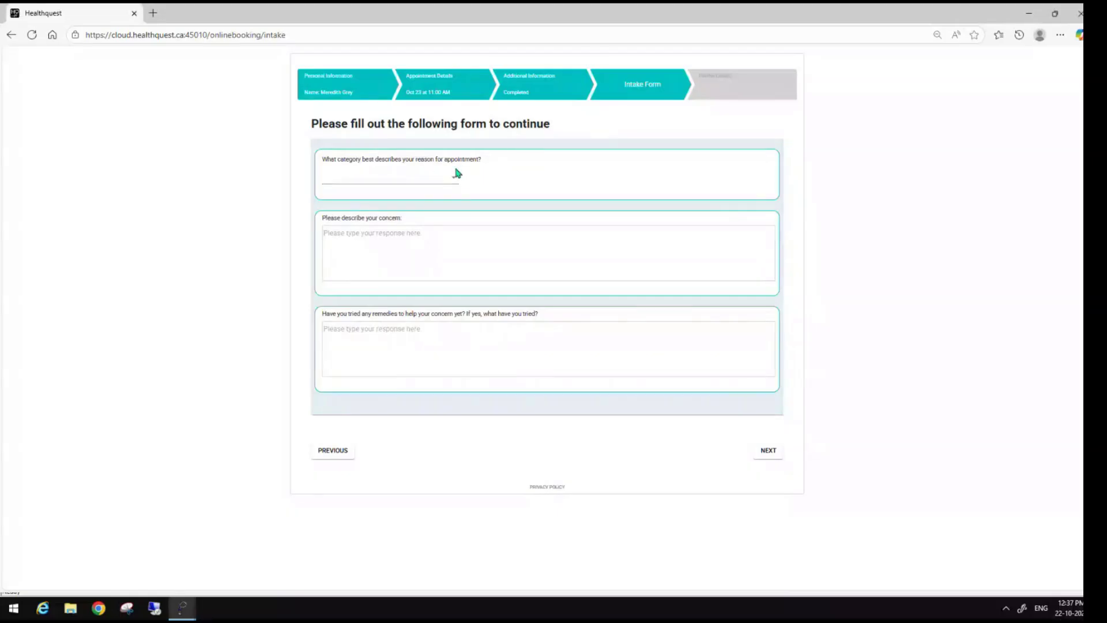
# Step: Complete the intake form with Respiratory Illness (Cold/Flu etc), "Sore throat, feels like razor blades when I swallow" and "Tried salt water gargle", and continue to the review
pyautogui.click(456, 179)
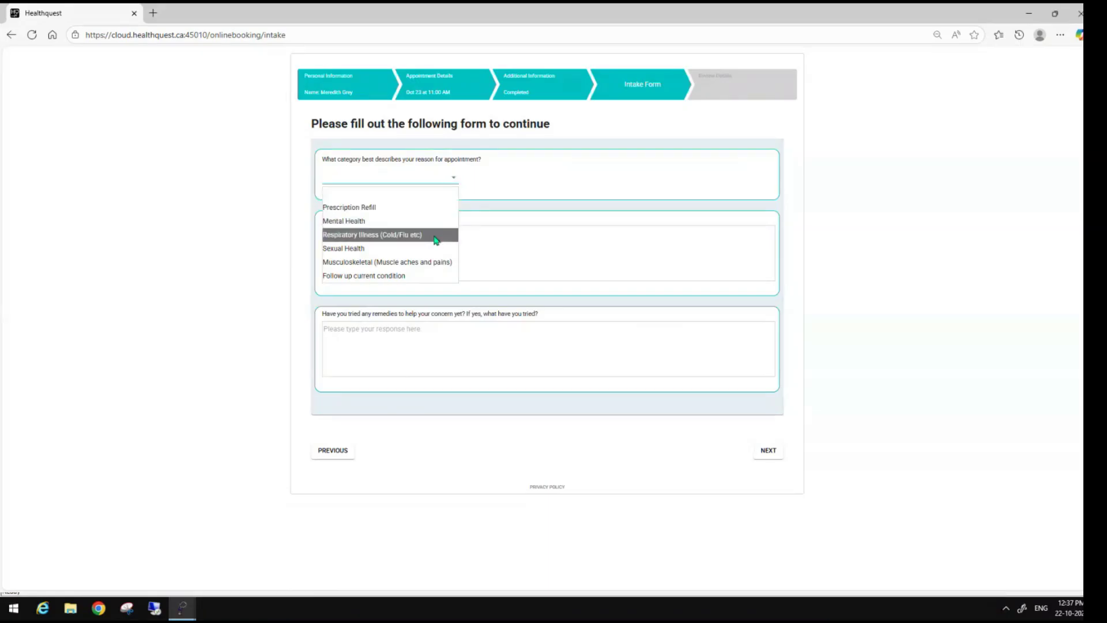
pyautogui.click(376, 235)
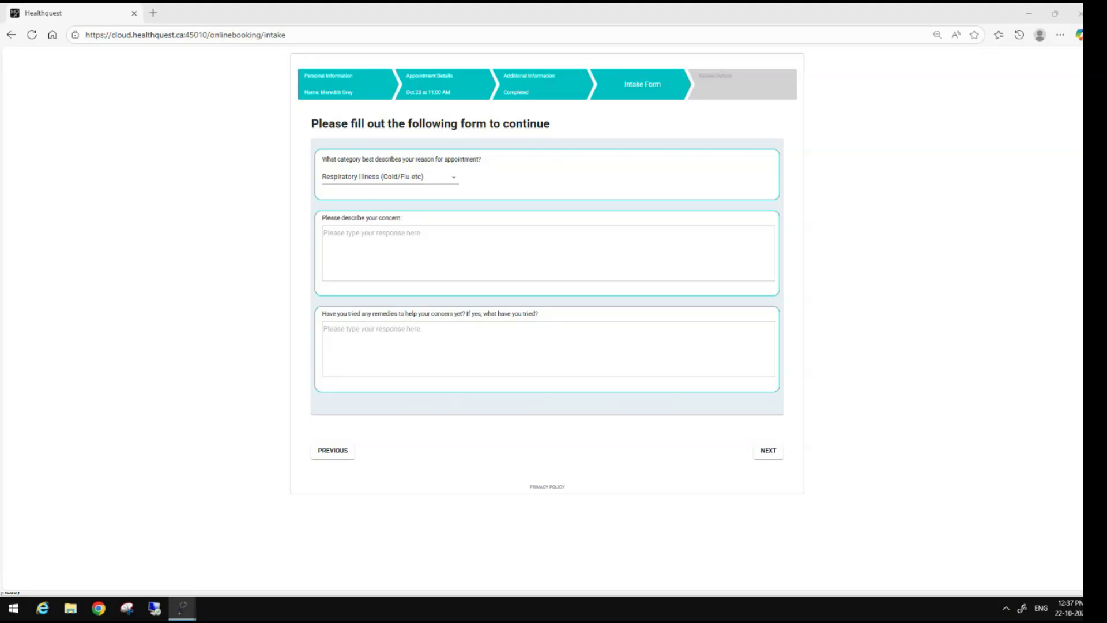
pyautogui.click(375, 249)
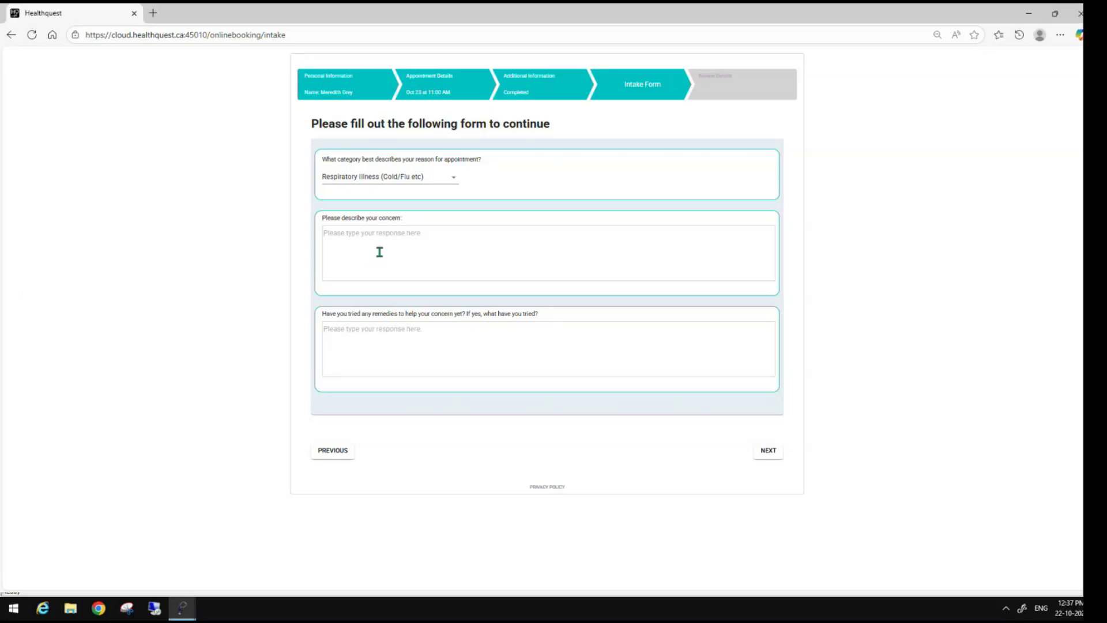
pyautogui.write('Sore throat, feels like razor blades when I swallow')
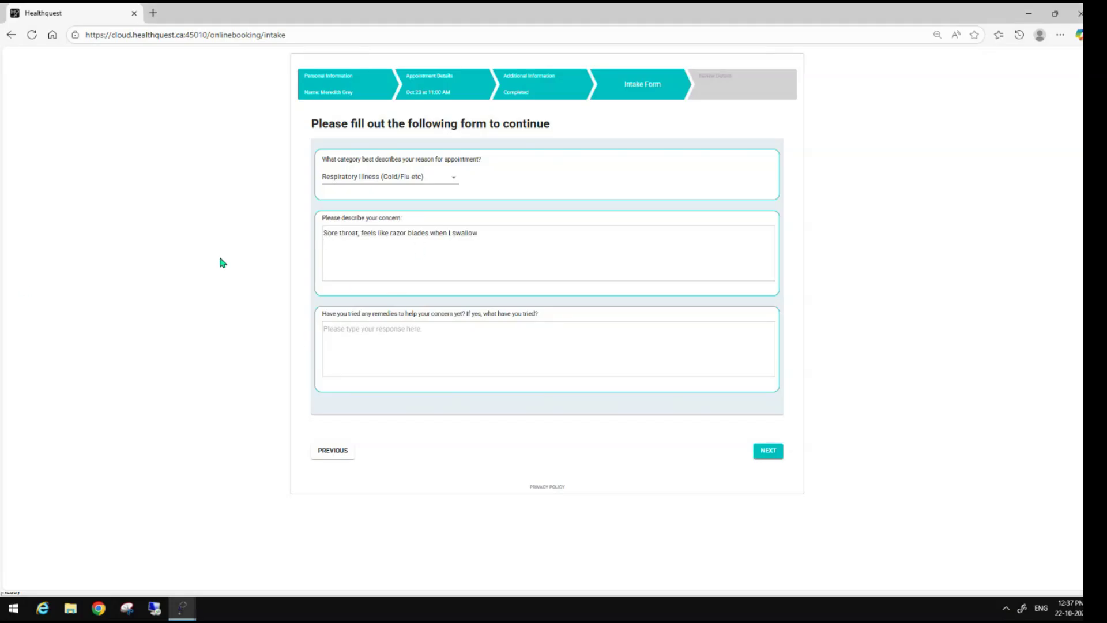
pyautogui.click(395, 350)
pyautogui.write('Tried salt water gargle')
pyautogui.click(768, 450)
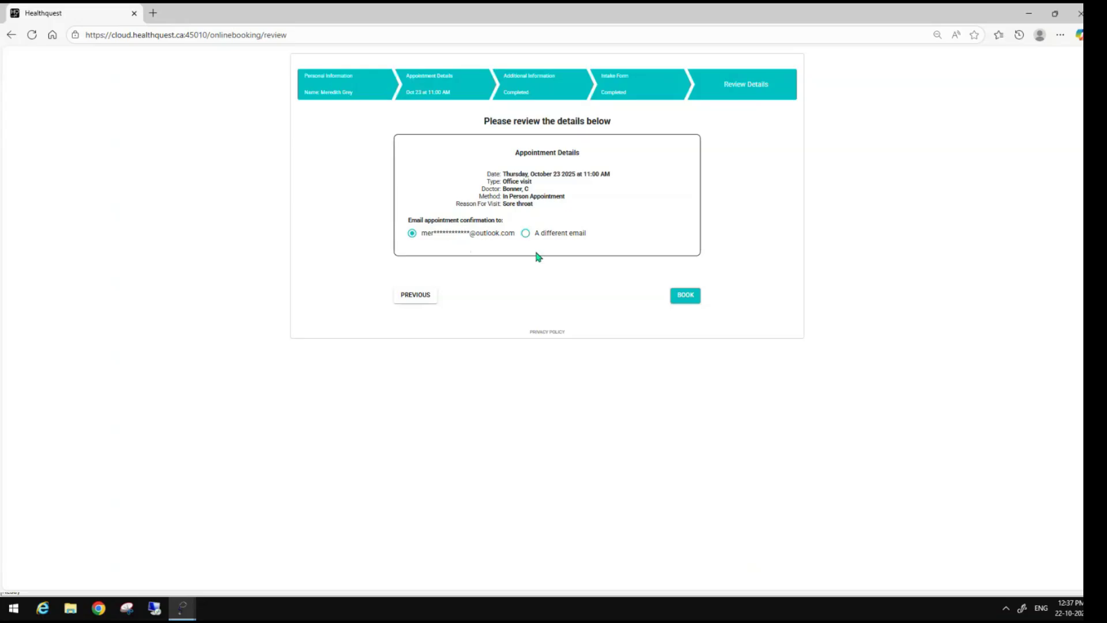
# Step: Book the reviewed appointment, return to the start of online booking and dismiss the alert
pyautogui.click(693, 299)
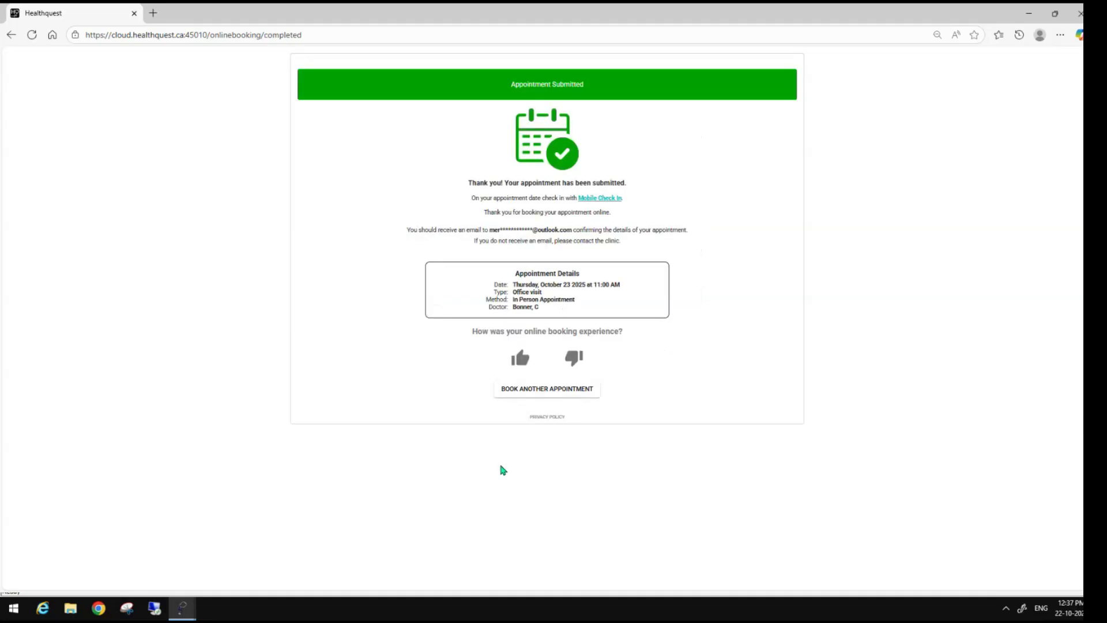
pyautogui.click(531, 394)
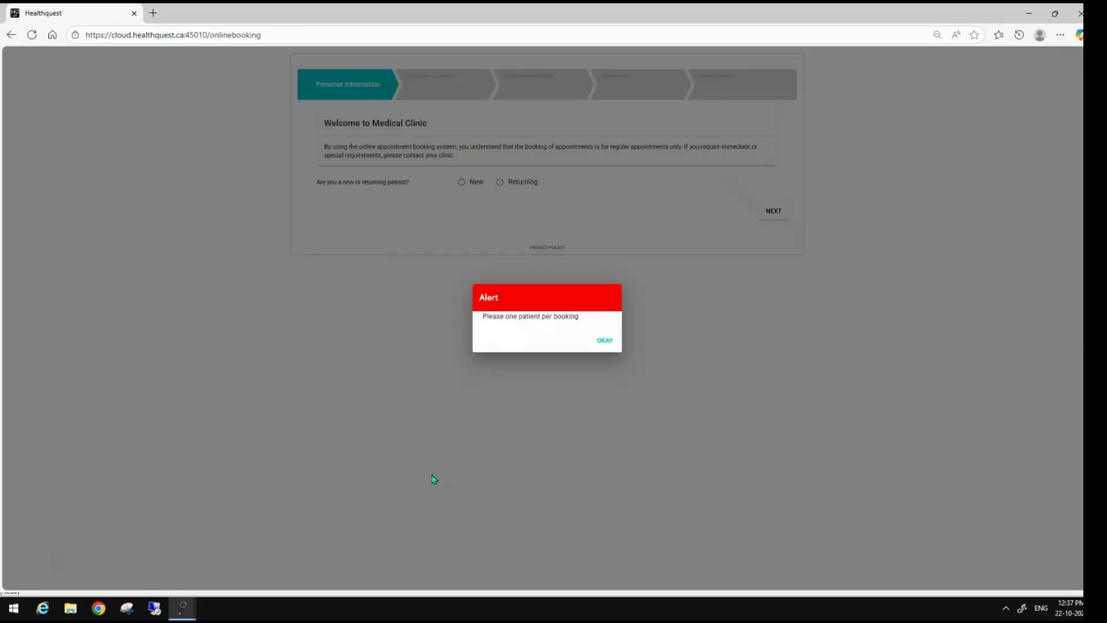
pyautogui.click(603, 340)
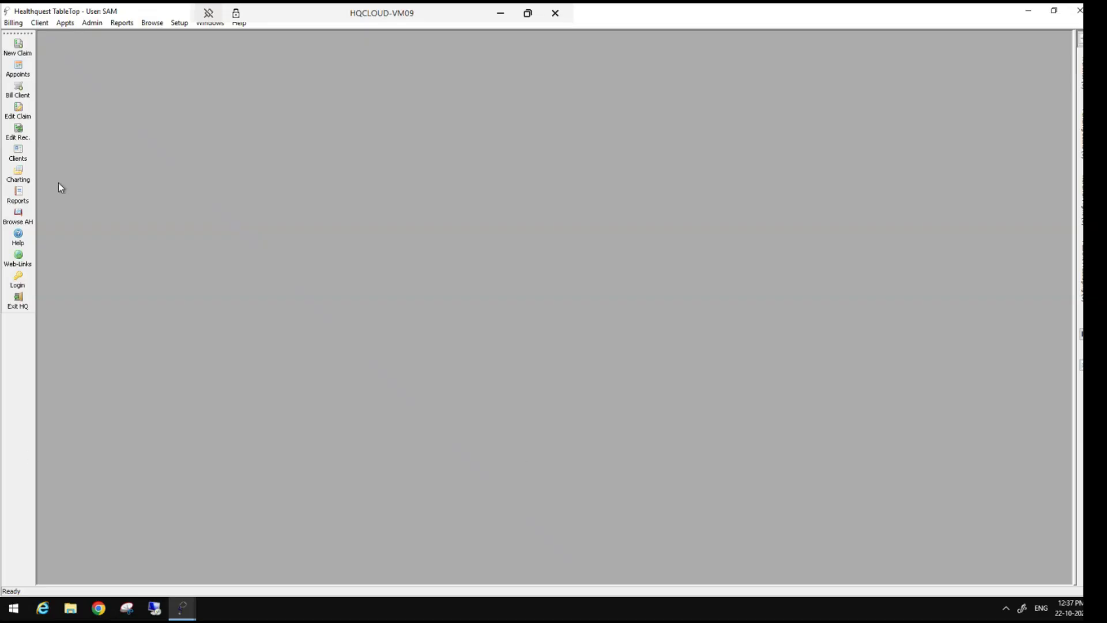
# Step: In Healthquest TableTop, look up the patient by name in Charting and open the patient's chart
pyautogui.click(18, 176)
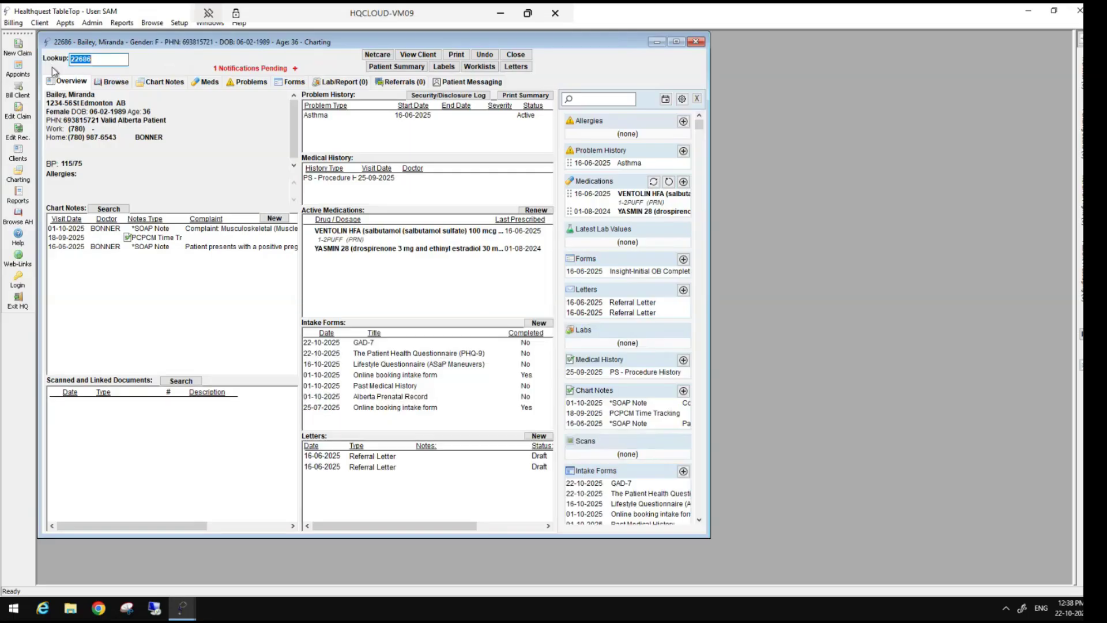
pyautogui.write('grey,mer')
pyautogui.press('Return')
pyautogui.doubleClick(122, 75)
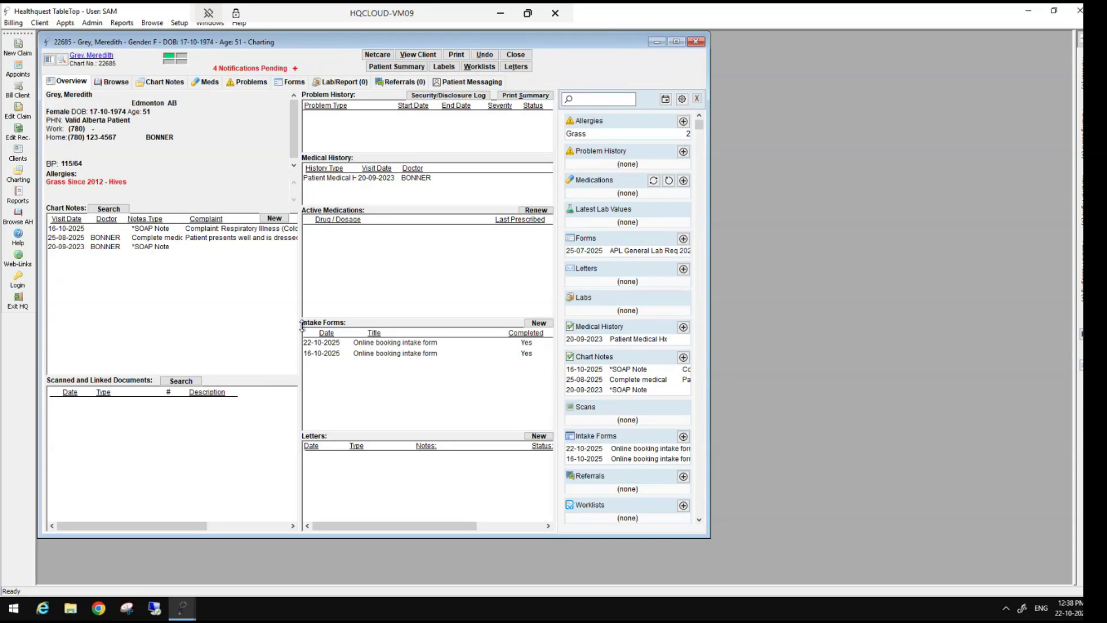
# Step: Open the completed online booking intake form dated 22-10-2025 and place its window beside the chart
pyautogui.click(394, 343)
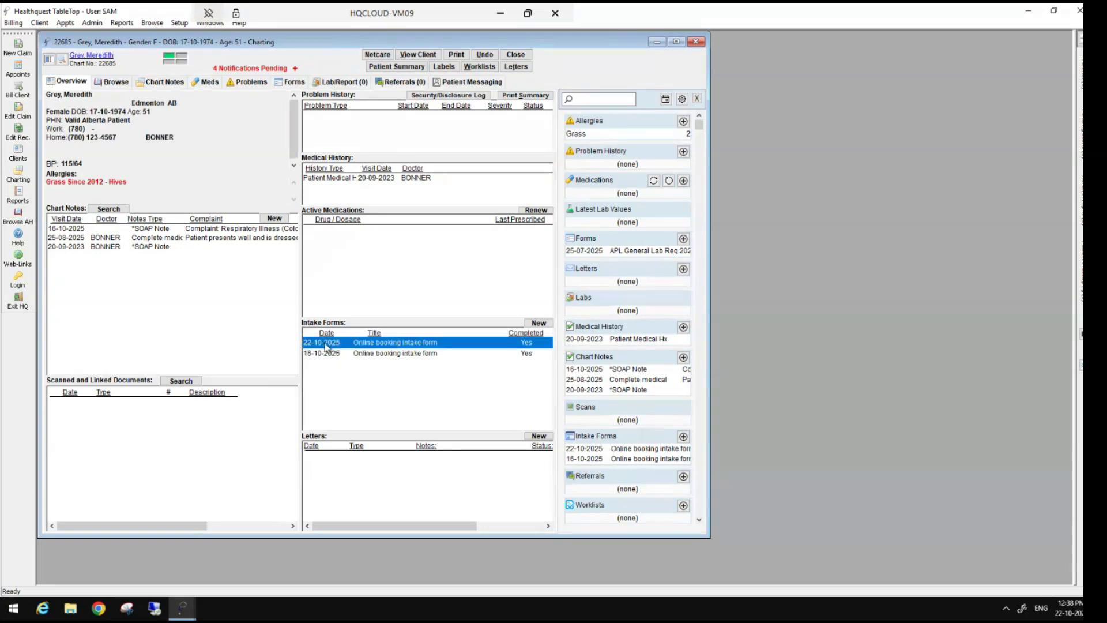
pyautogui.doubleClick(422, 345)
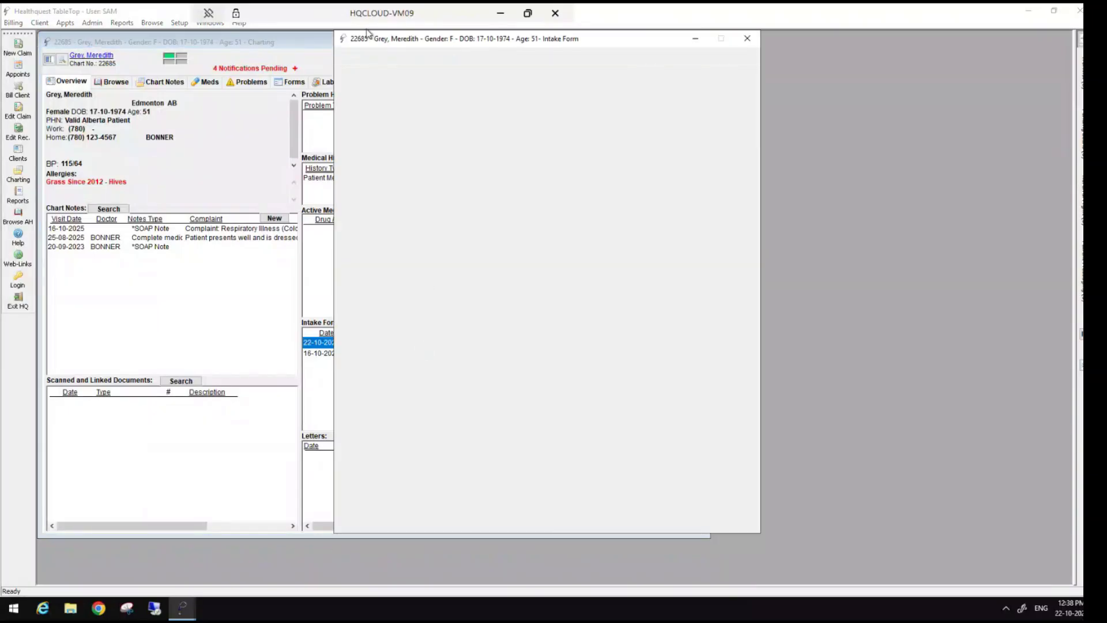
pyautogui.moveTo(371, 40); pyautogui.dragTo(673, 53)
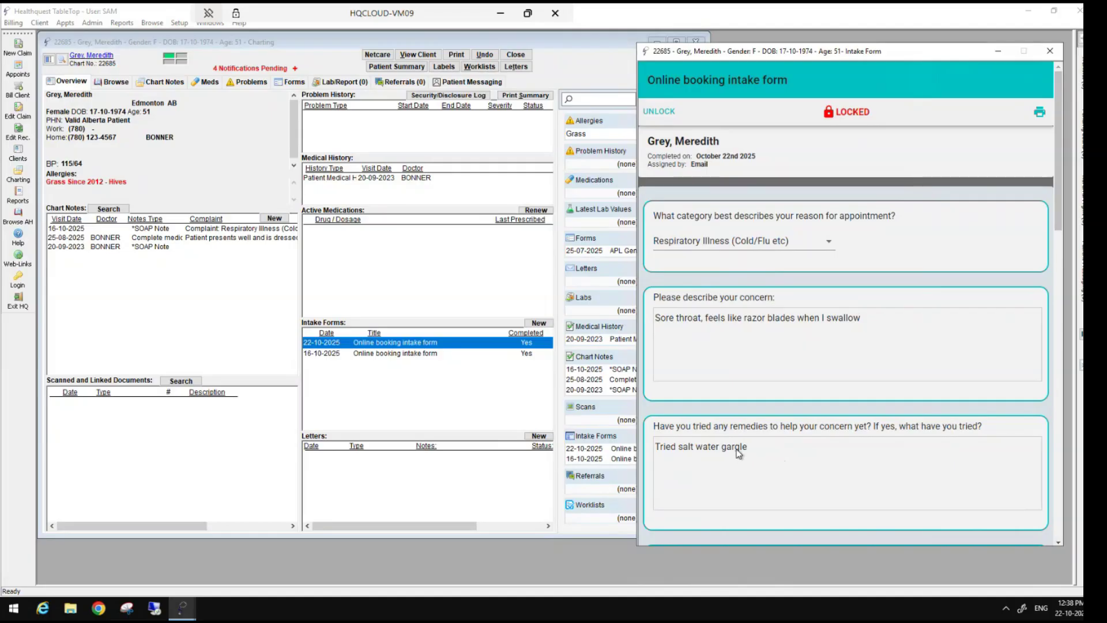
# Step: Create a chart note from the (Online booking) *SOAP Note defaults, filled from the online booking intake form dated 22-10-2025
pyautogui.click(275, 220)
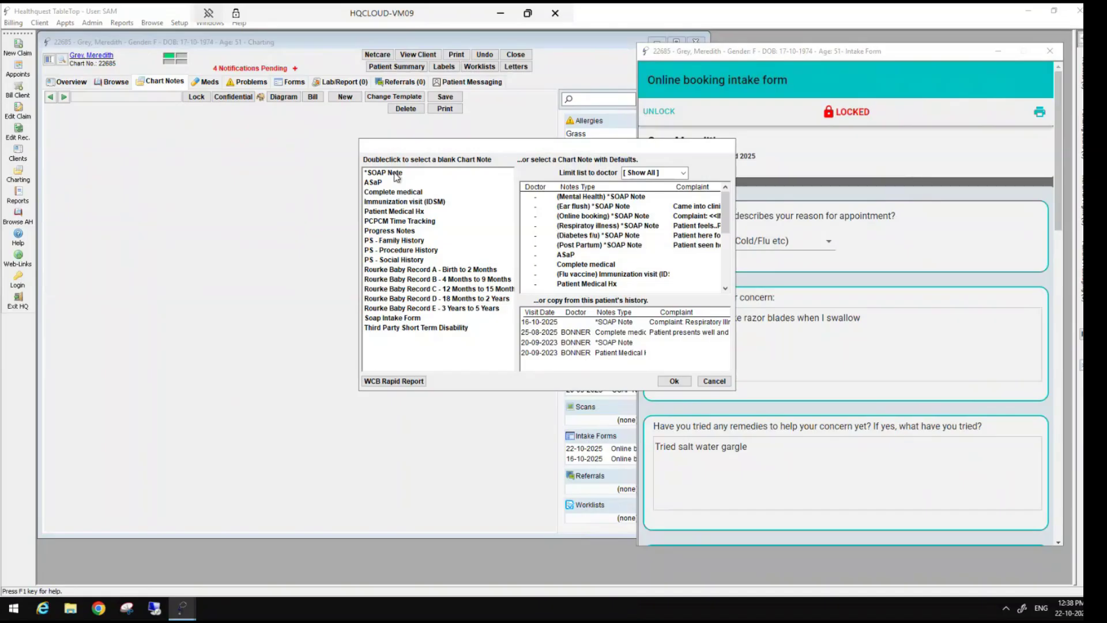
pyautogui.click(396, 174)
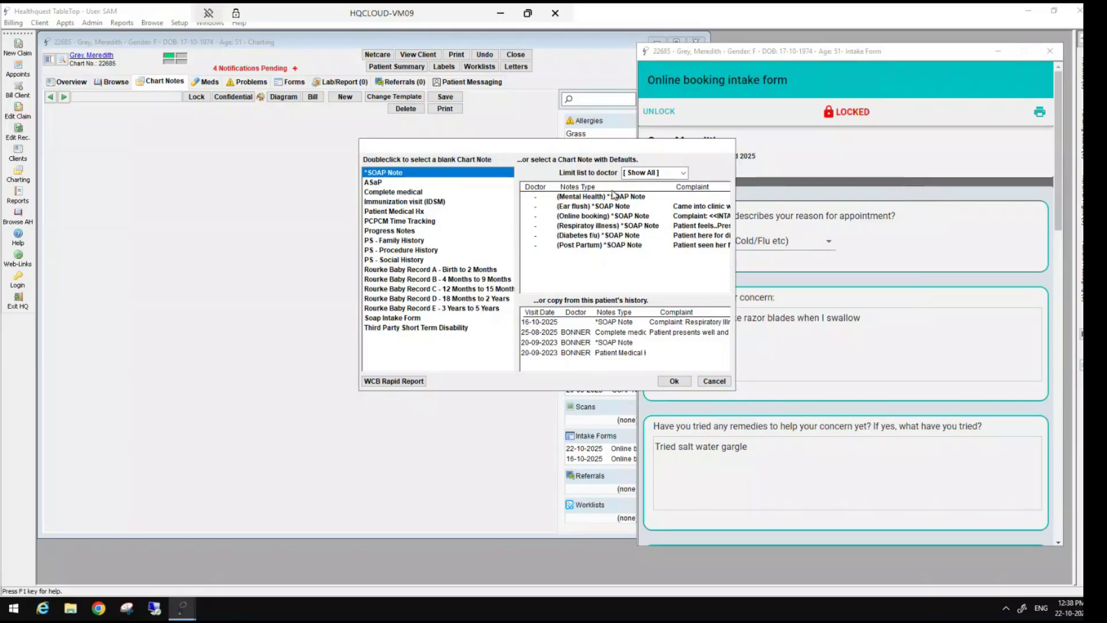
pyautogui.click(583, 216)
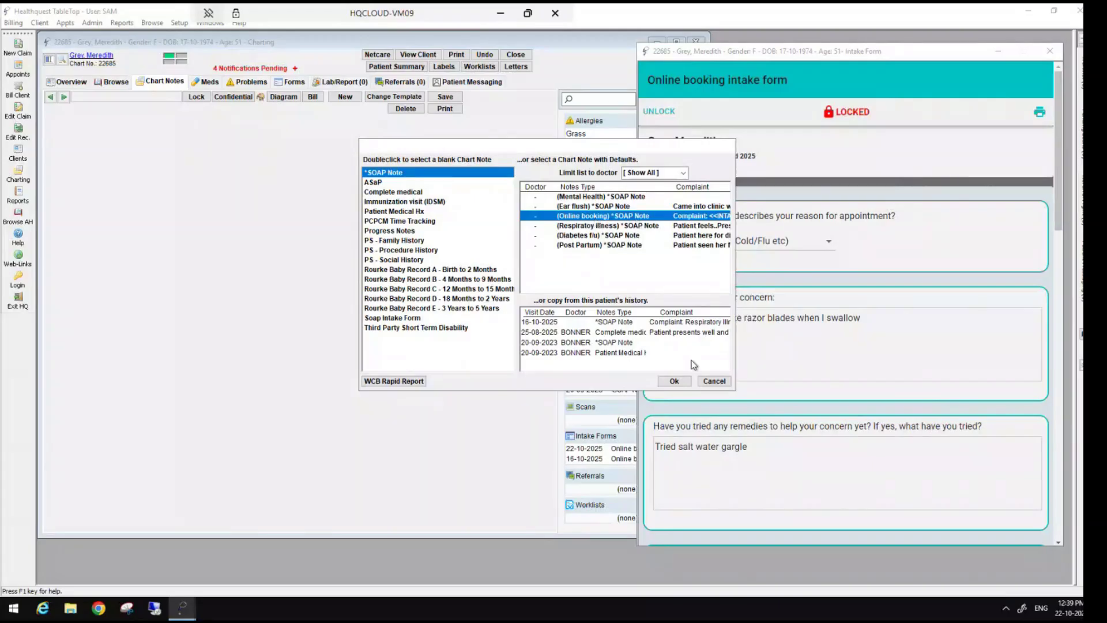
pyautogui.click(672, 382)
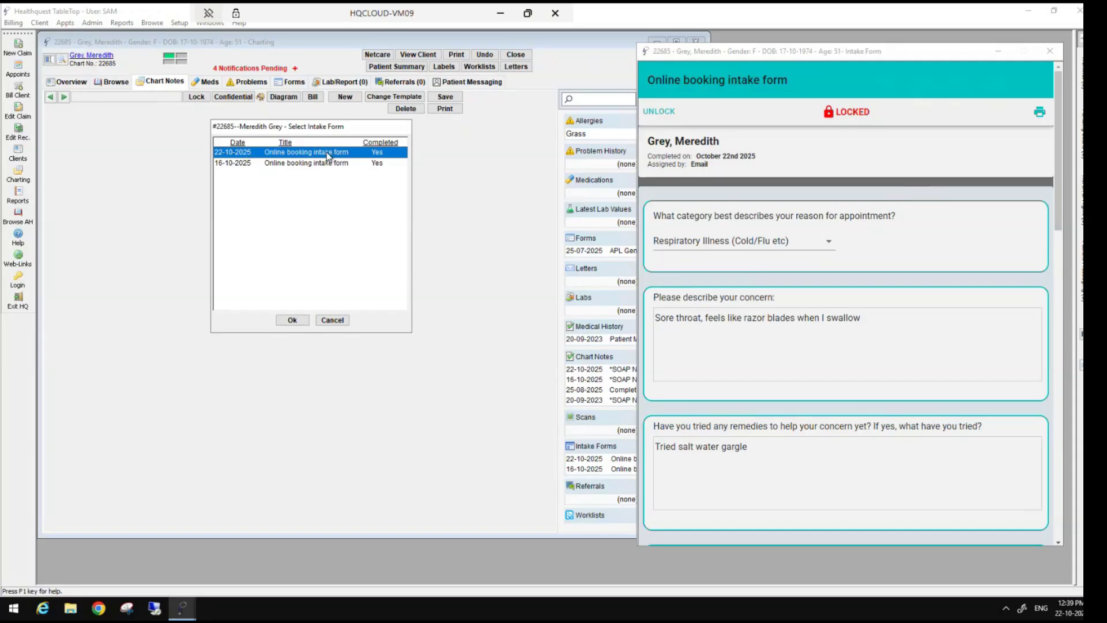
pyautogui.click(291, 320)
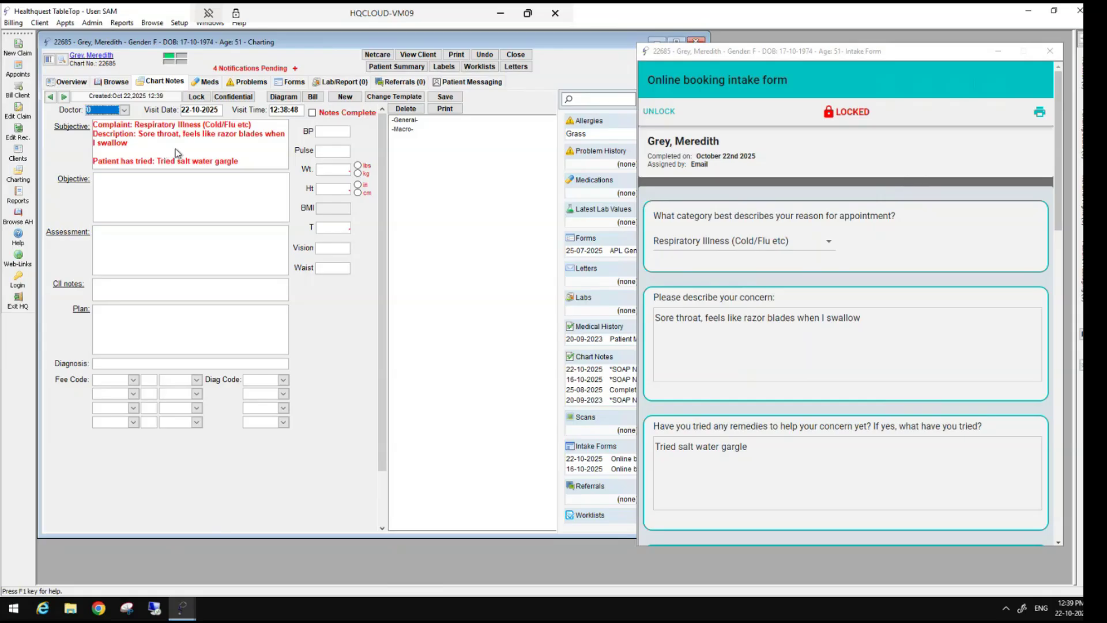
# Step: Check the intake answers in the note's Subjective field, and close the intake form and the patient's chart
pyautogui.click(215, 151)
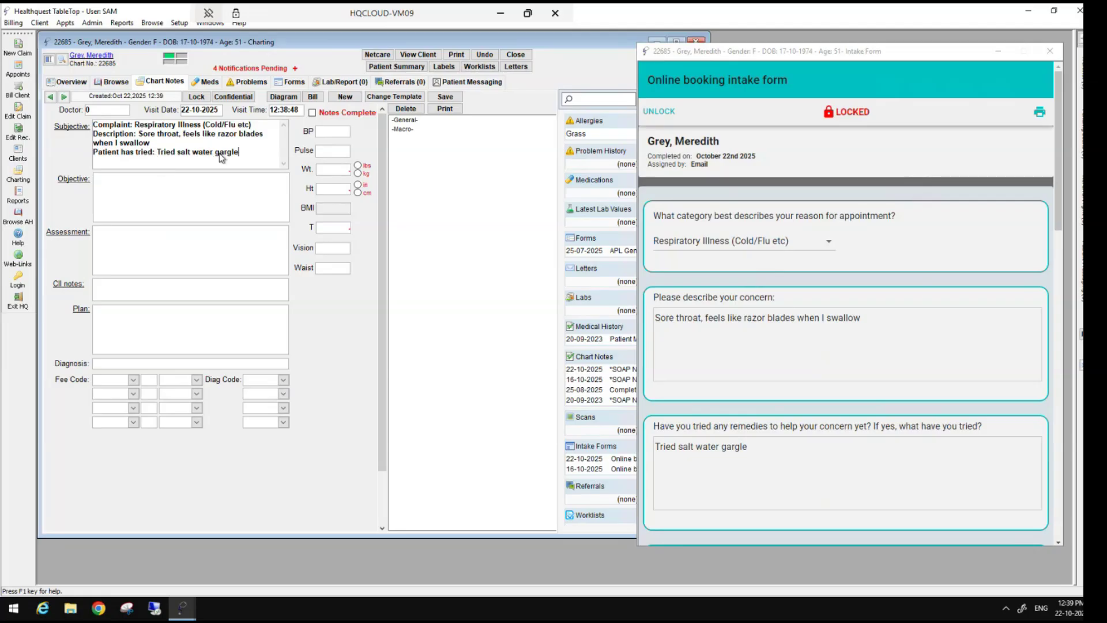
pyautogui.moveTo(104, 127); pyautogui.dragTo(232, 153)
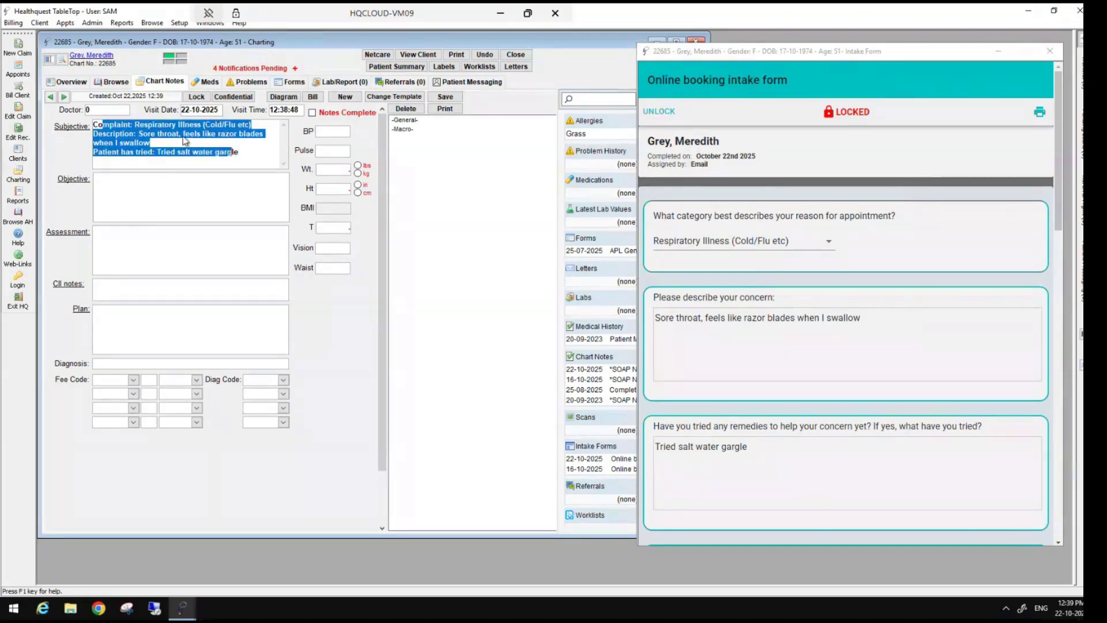
pyautogui.click(129, 158)
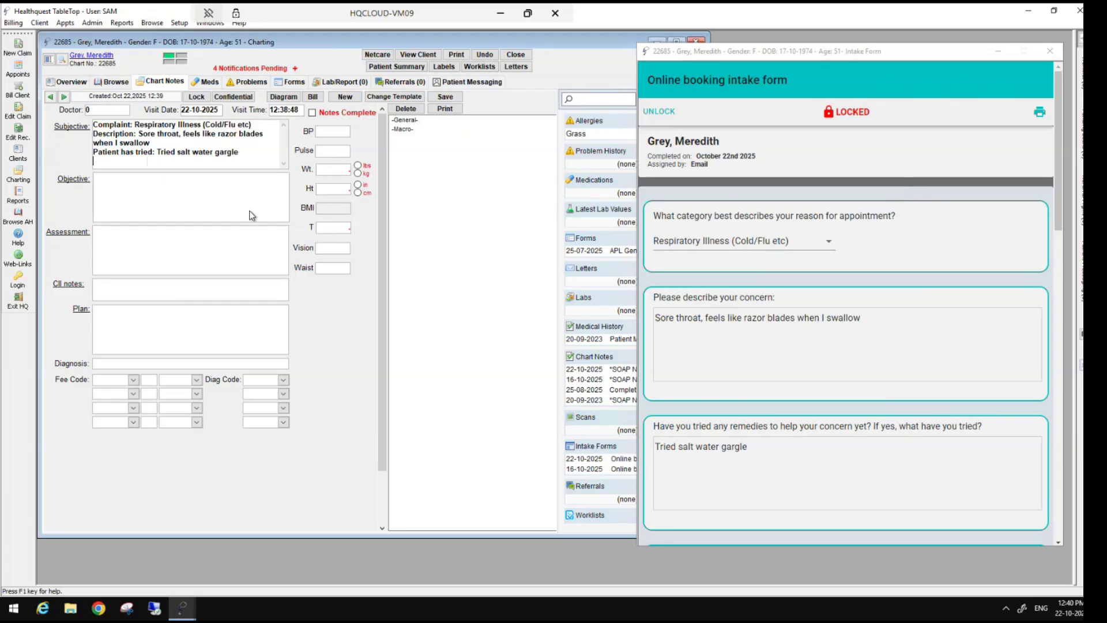
pyautogui.click(1050, 51)
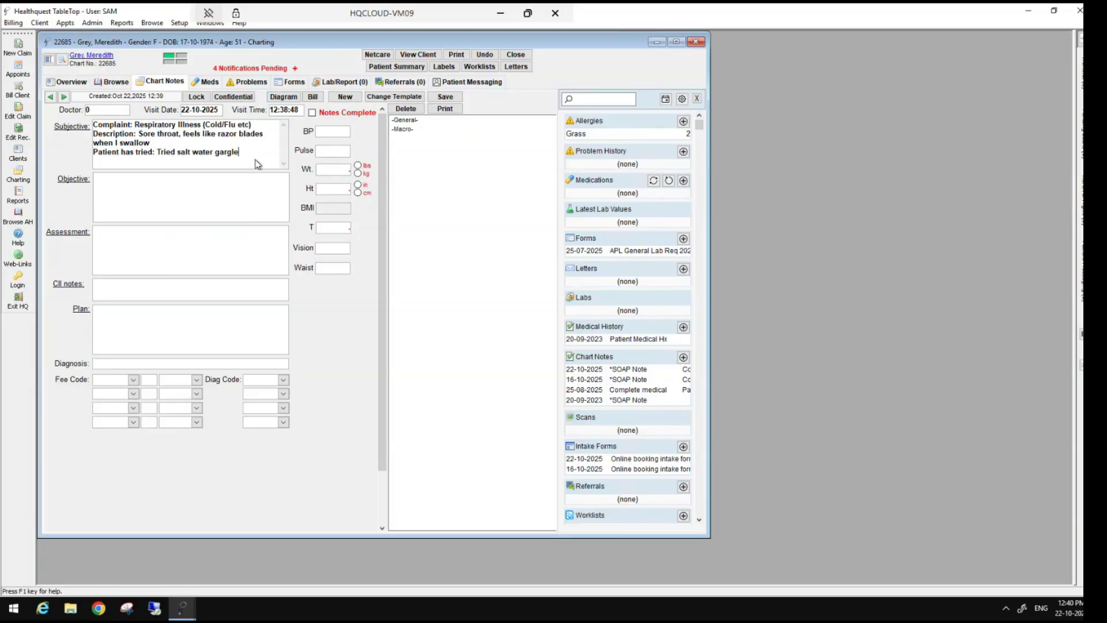
pyautogui.moveTo(233, 156); pyautogui.dragTo(93, 123)
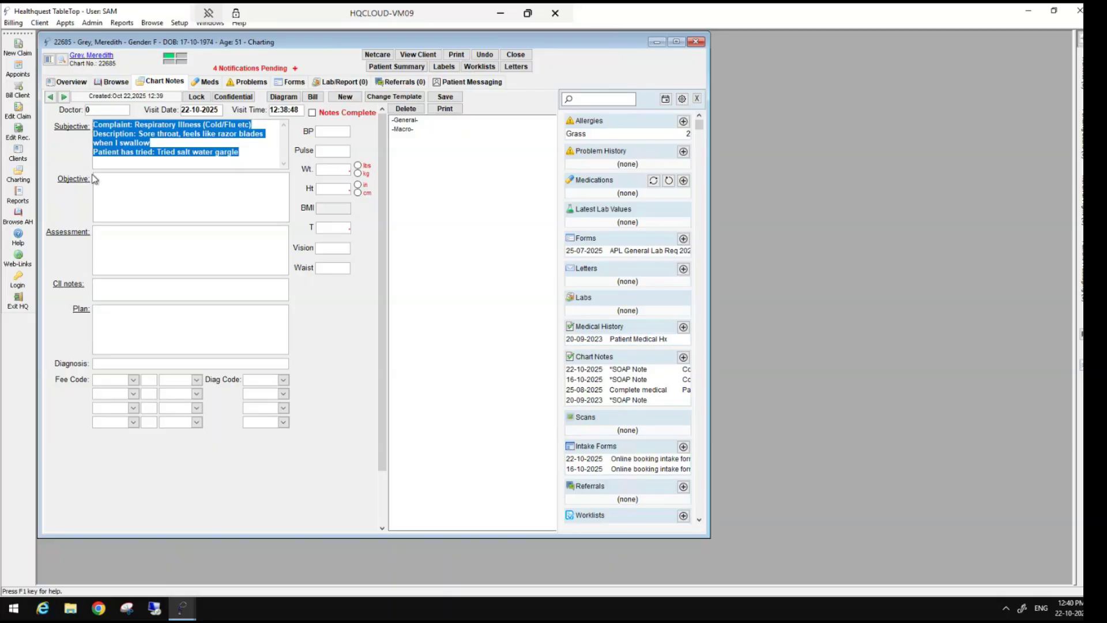
pyautogui.click(79, 85)
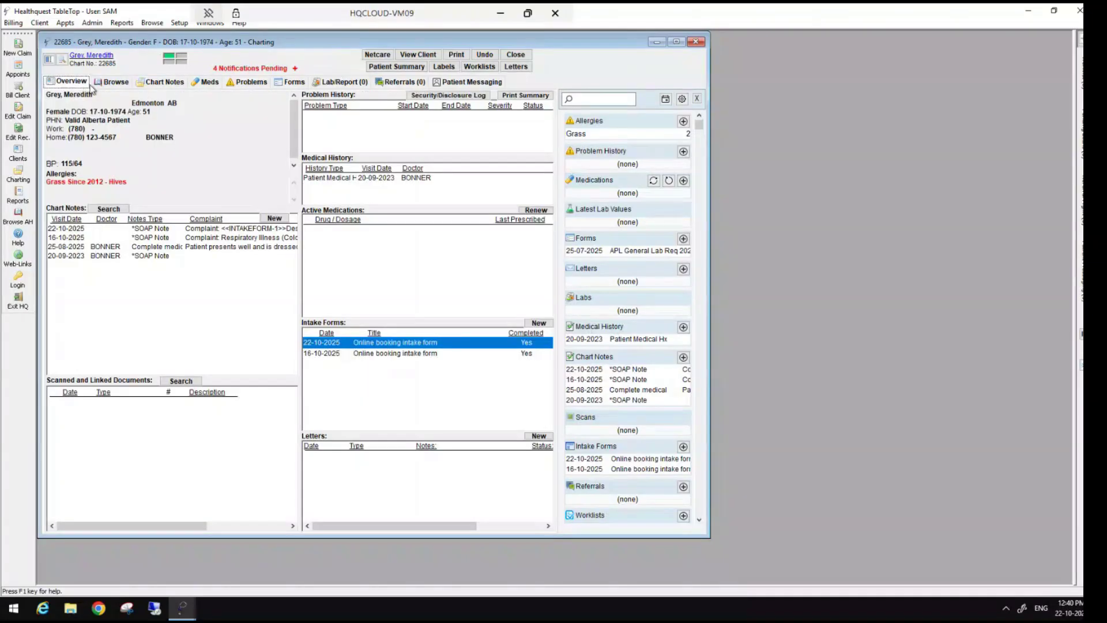
pyautogui.click(515, 55)
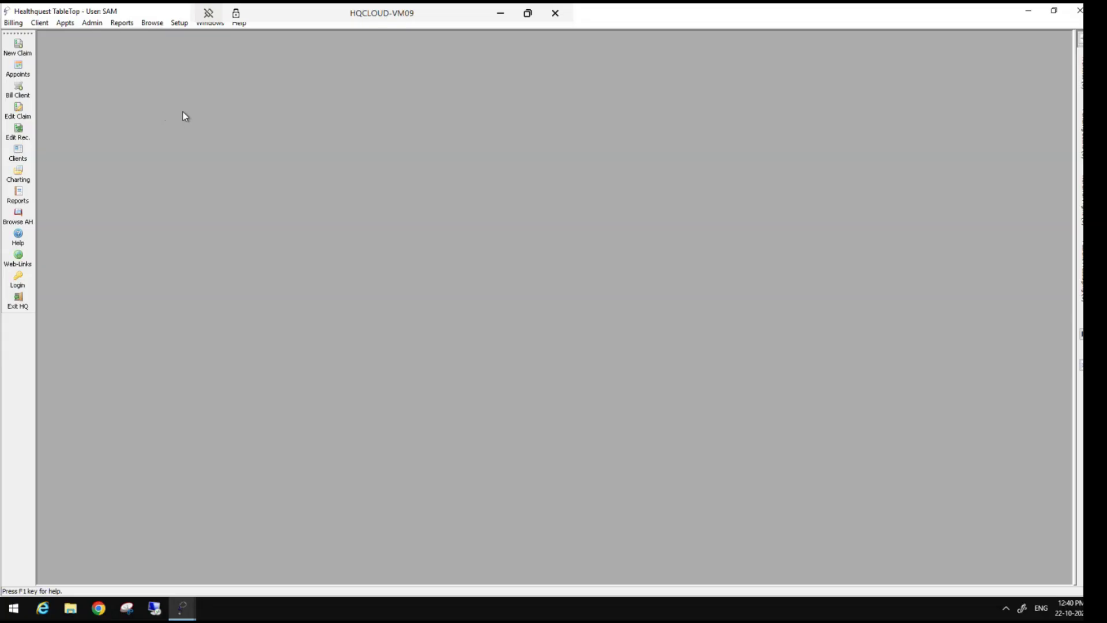
# Step: Open the existing *SOAP Note charting template for editing in Template Design, with the design window moved aside
pyautogui.click(179, 25)
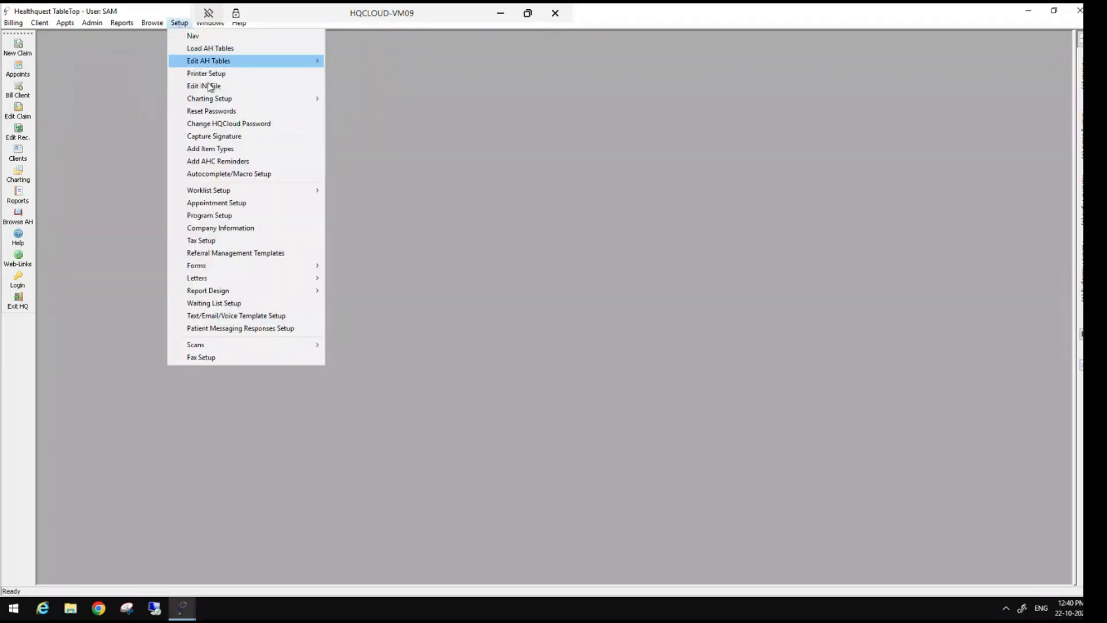
pyautogui.moveTo(234, 101)
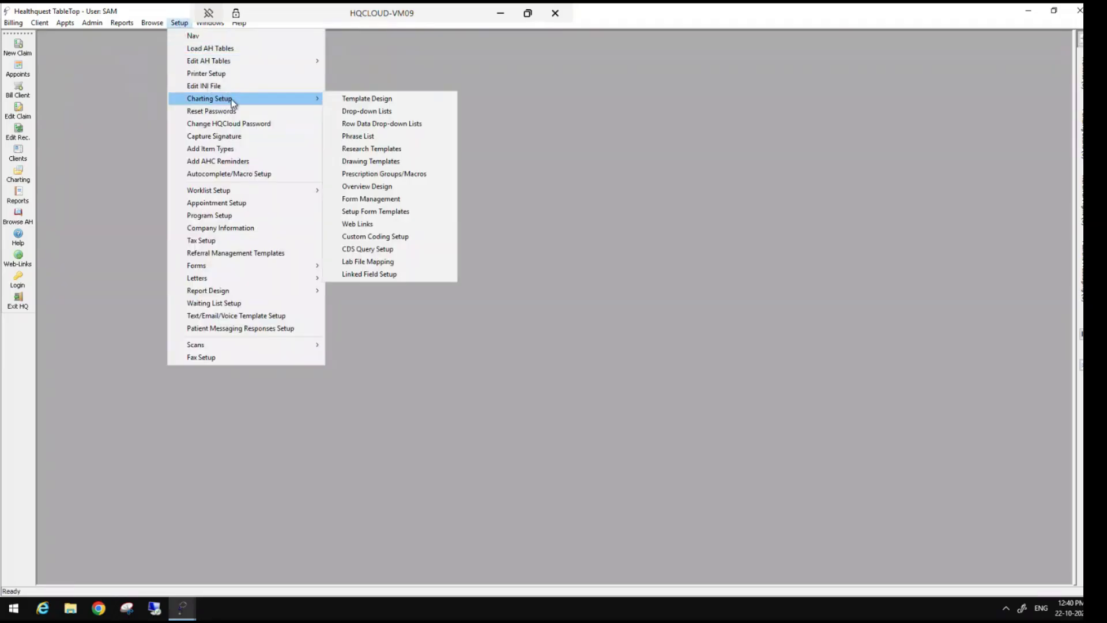
pyautogui.click(361, 99)
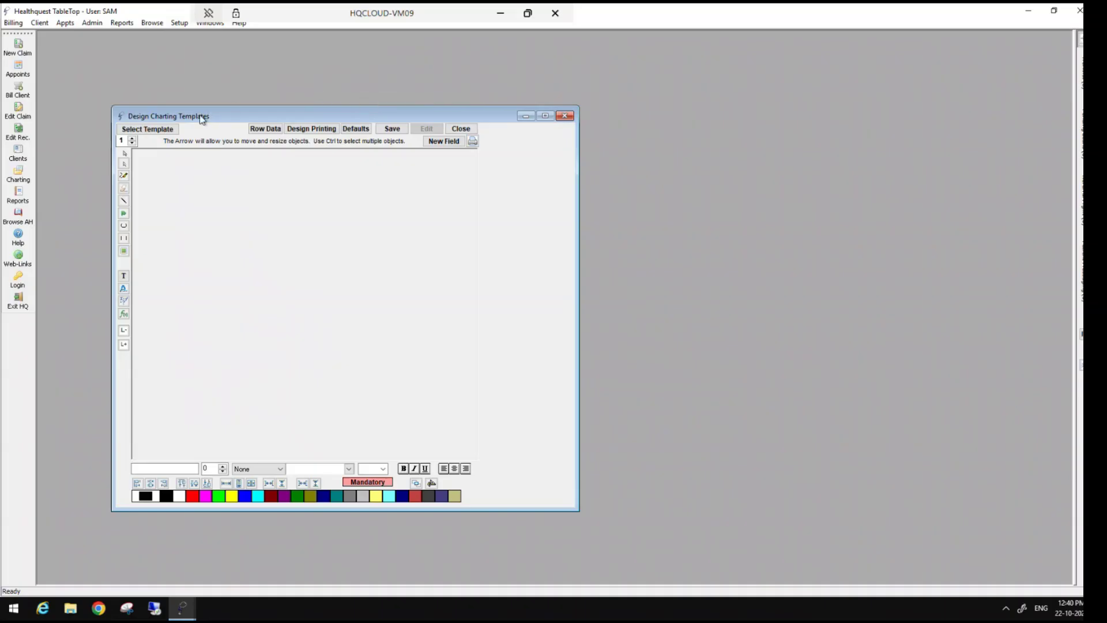
pyautogui.moveTo(202, 118); pyautogui.dragTo(689, 125)
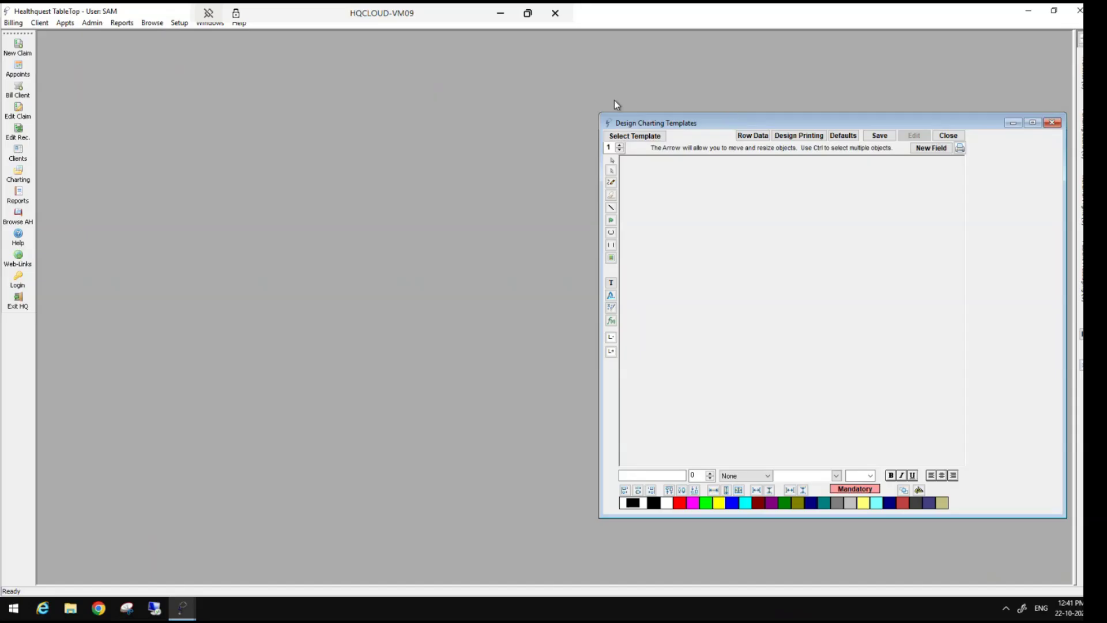
pyautogui.click(653, 139)
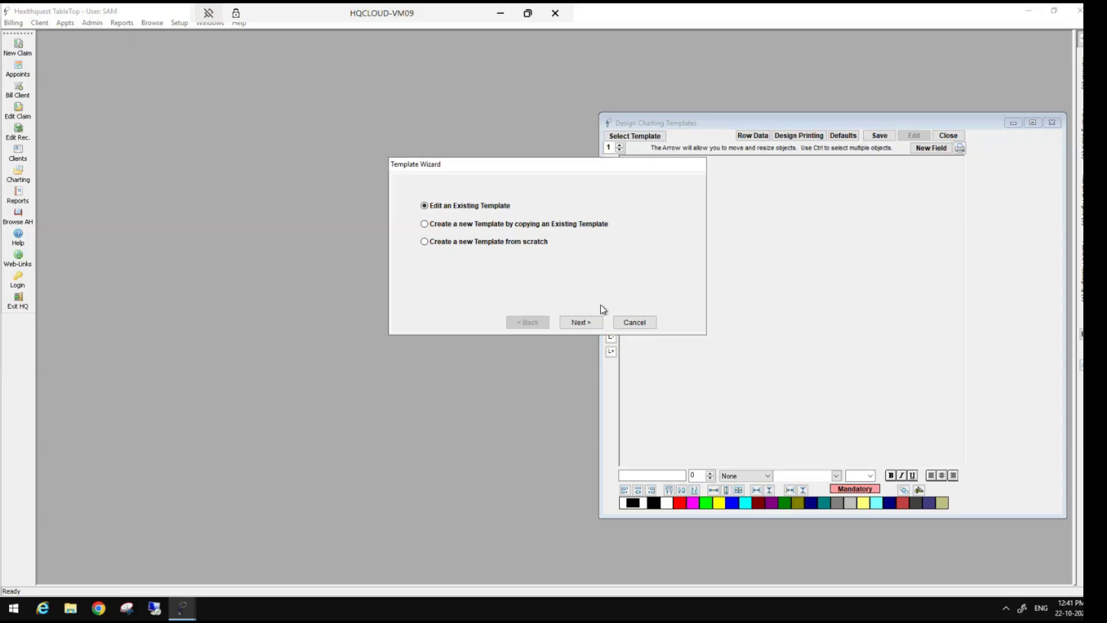
pyautogui.click(592, 323)
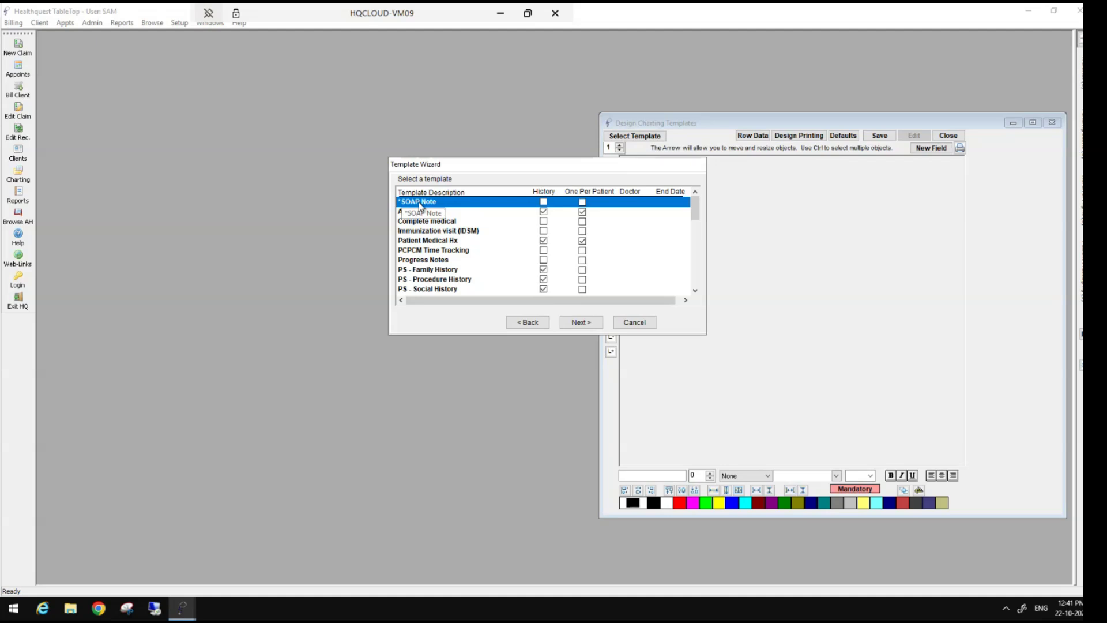
pyautogui.click(580, 322)
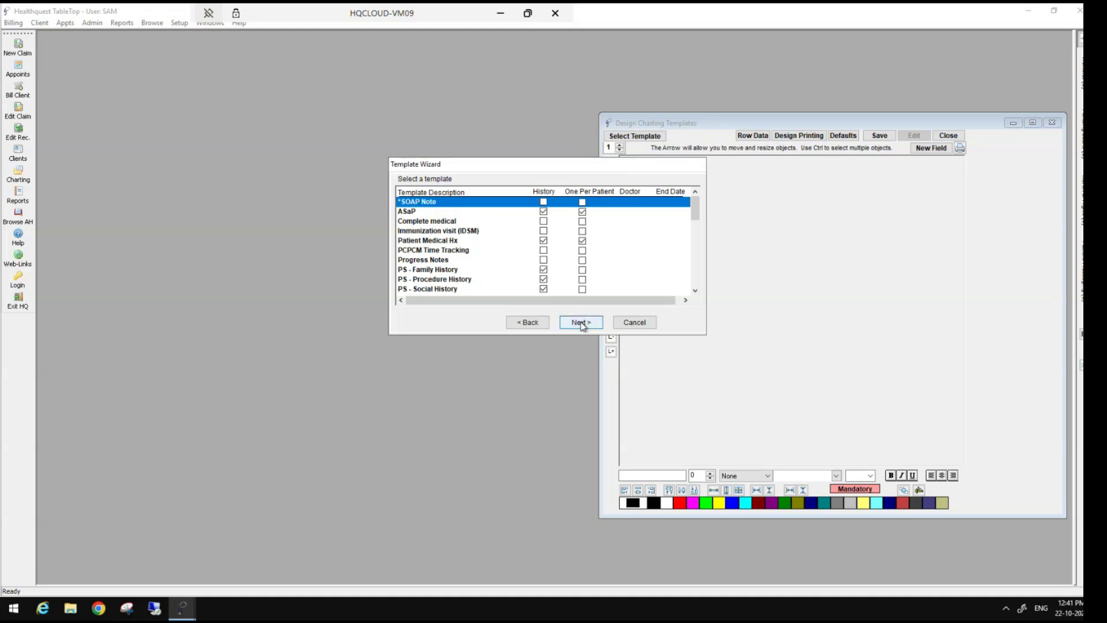
pyautogui.click(581, 324)
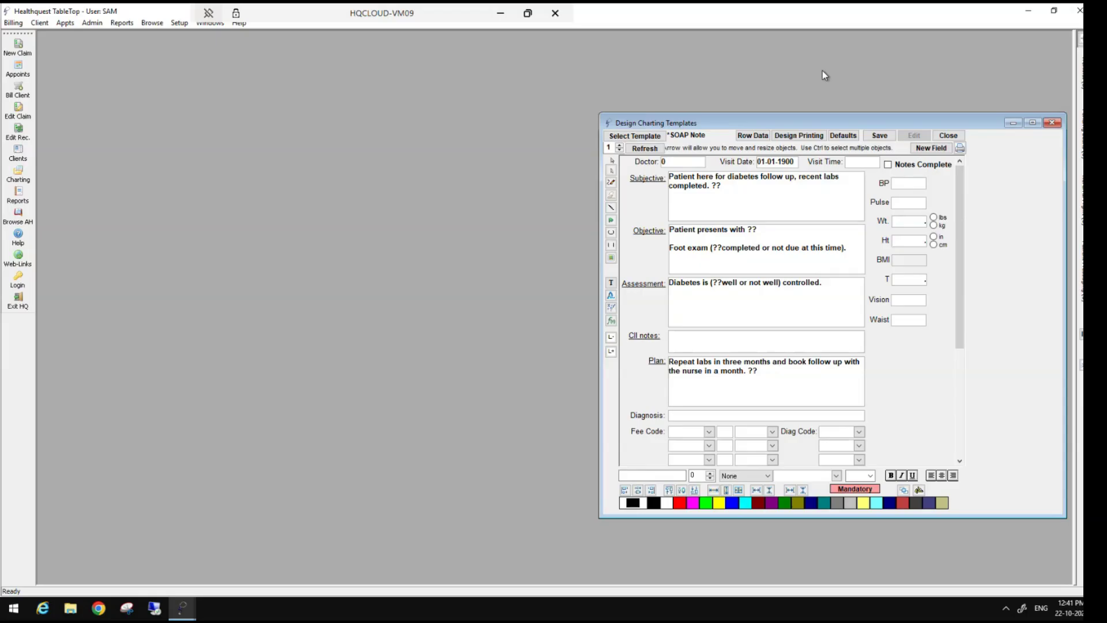
# Step: Open the *SOAP Note template's chart note defaults beside the design window and select the Online booking default
pyautogui.click(842, 136)
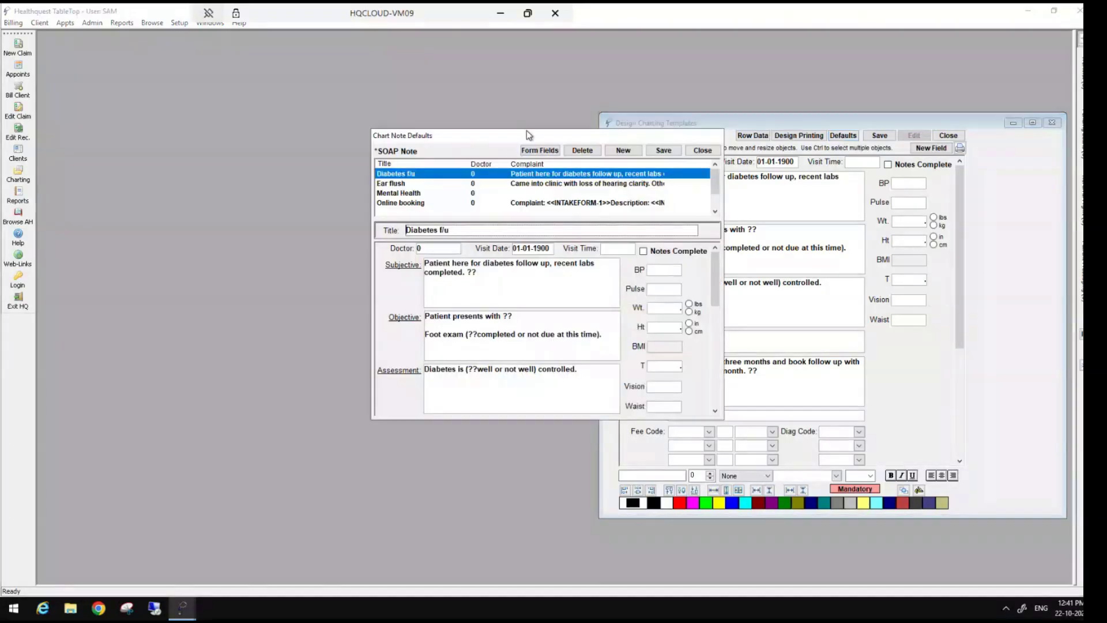
pyautogui.moveTo(526, 131); pyautogui.dragTo(238, 138)
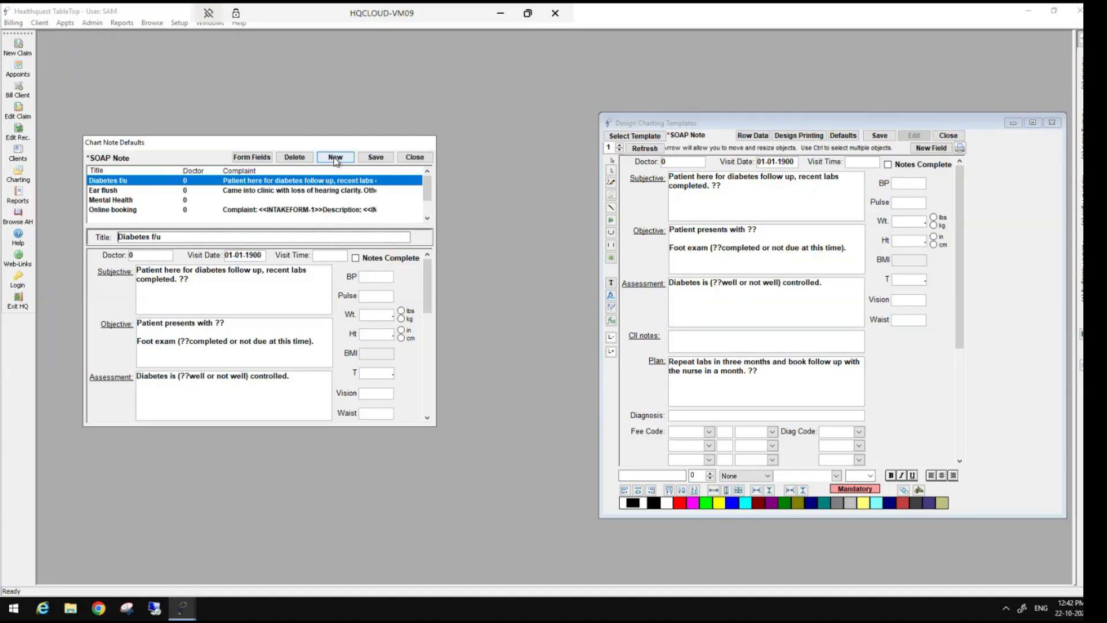
pyautogui.click(133, 211)
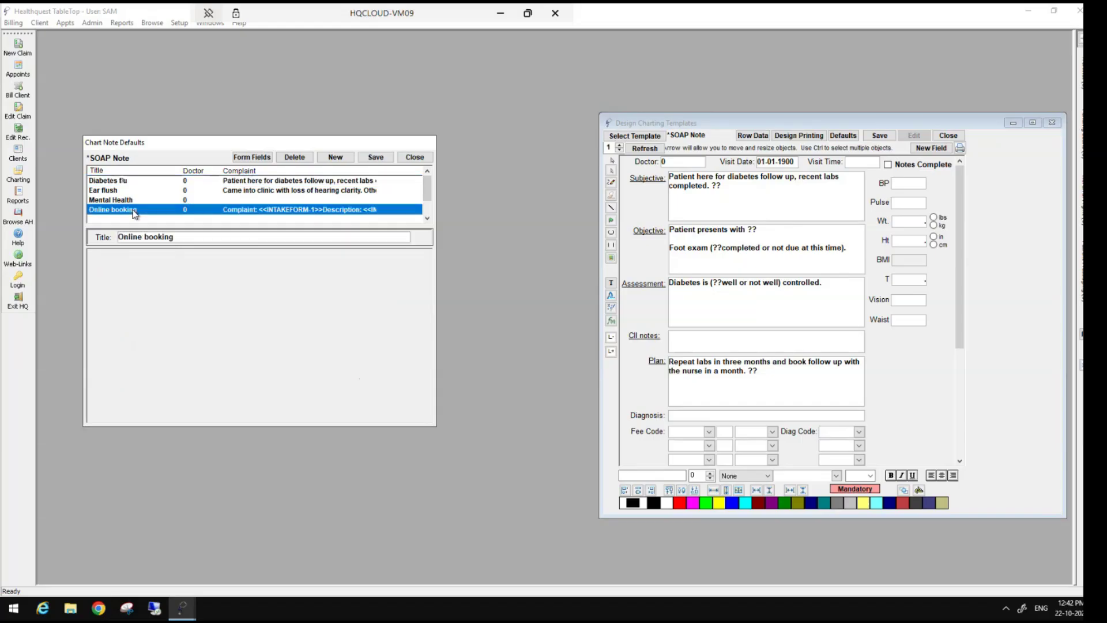
pyautogui.press('Tab')
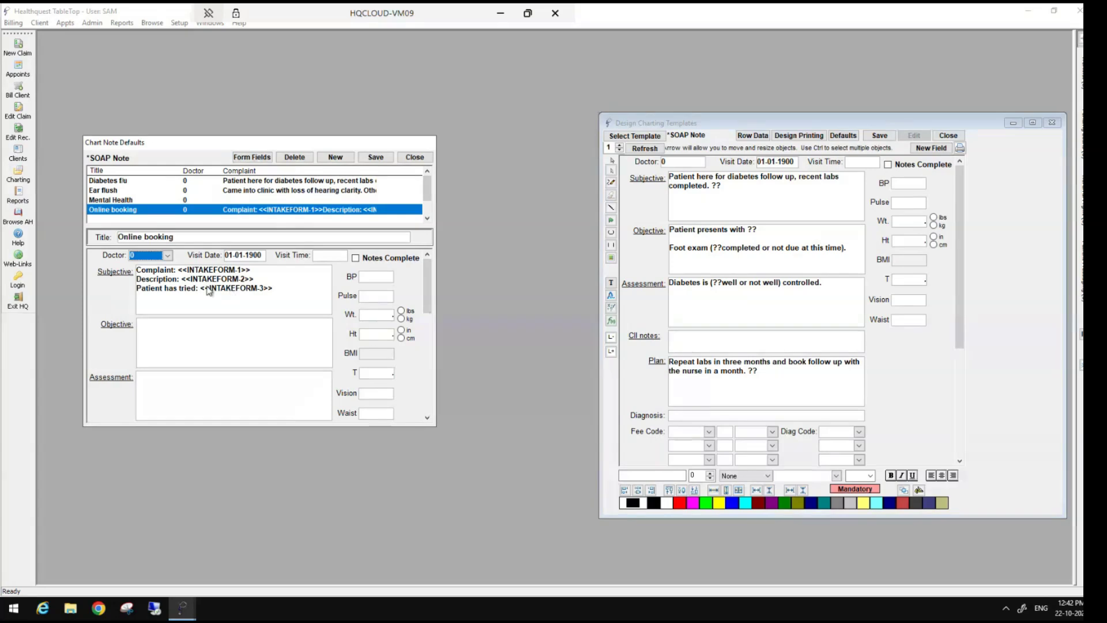
# Step: Delete the <<INTAKEFORM-3>> placeholder after "Patient has tried:" in the Online booking default's Subjective field
pyautogui.click(263, 292)
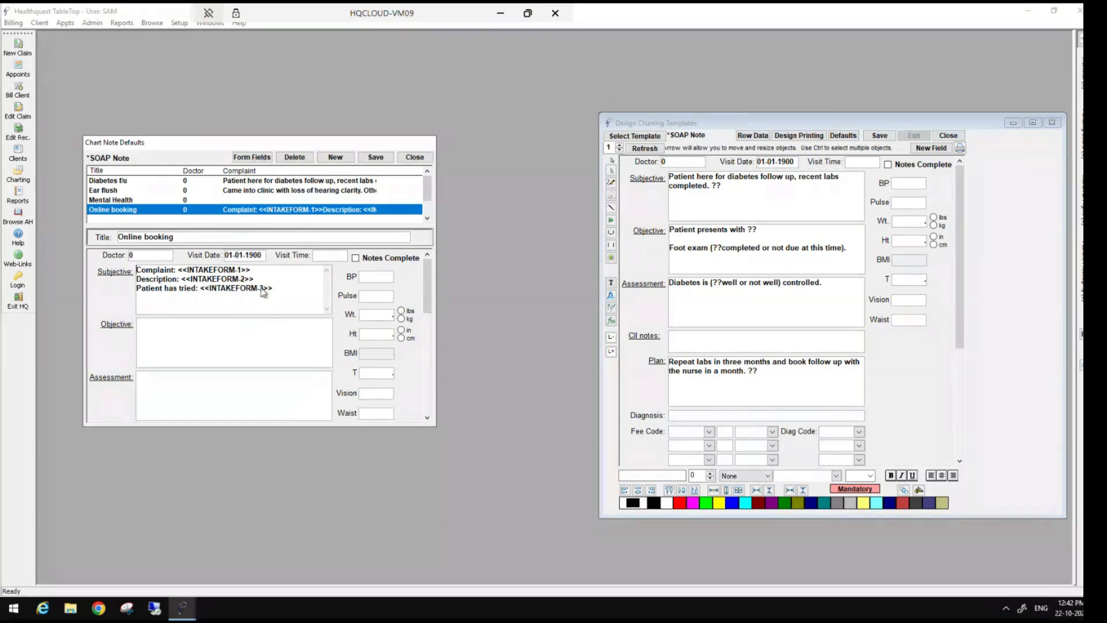
pyautogui.moveTo(274, 288); pyautogui.dragTo(200, 289)
pyautogui.press('Delete')
pyautogui.click(368, 160)
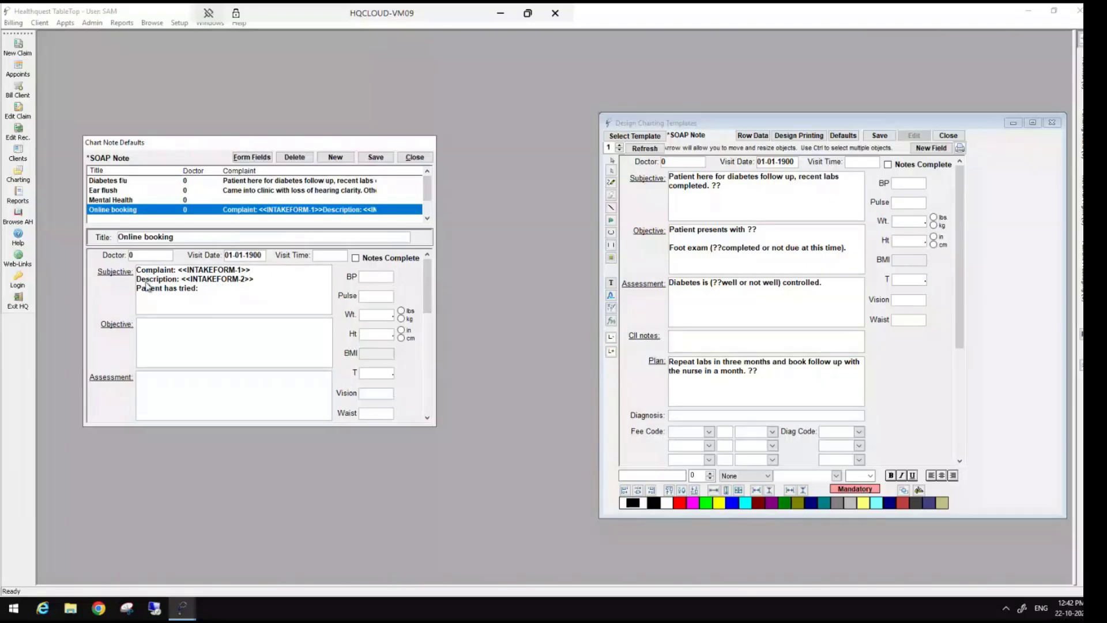
pyautogui.click(179, 275)
pyautogui.moveTo(178, 271); pyautogui.dragTo(136, 270)
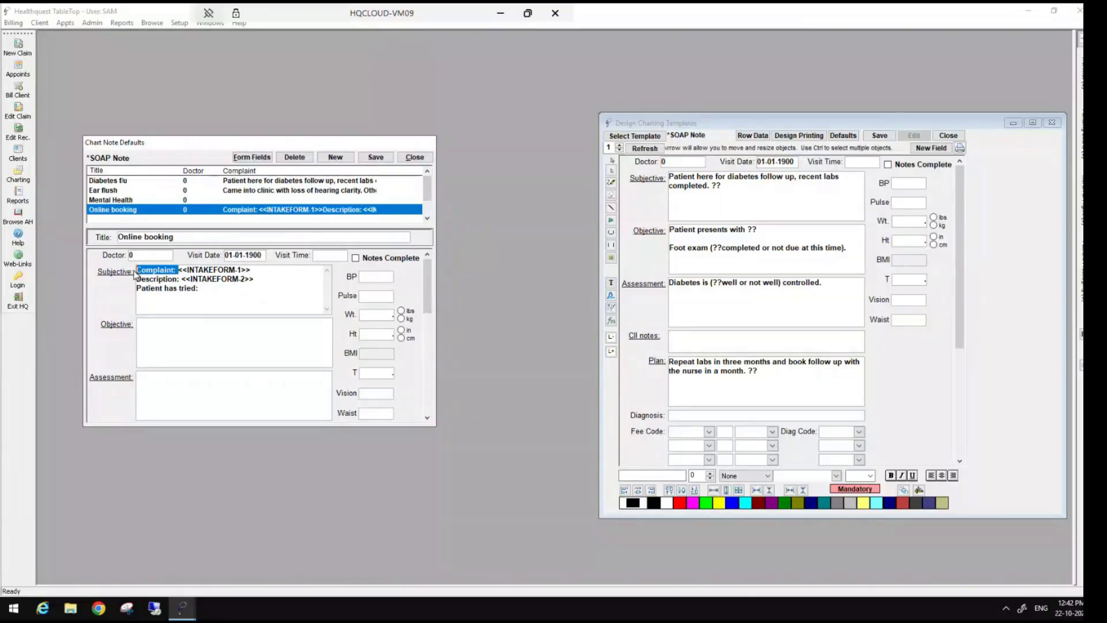
# Step: Insert the Online booking intake form's question about remedies tried as a form field after "Patient has tried:" in Subjective
pyautogui.click(208, 289)
pyautogui.click(257, 158)
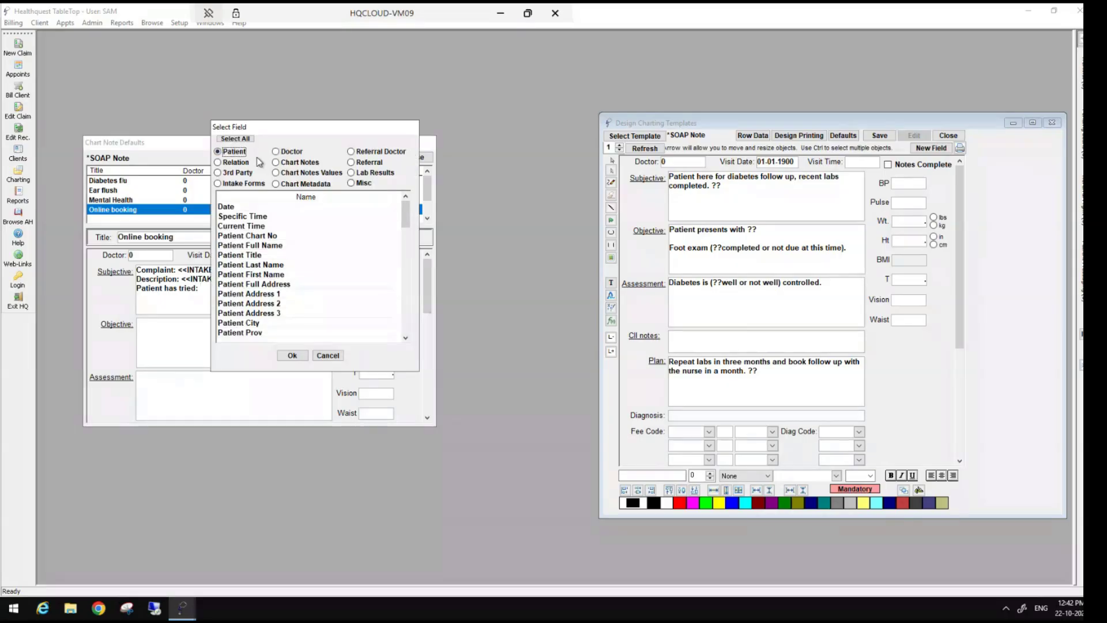
pyautogui.click(218, 184)
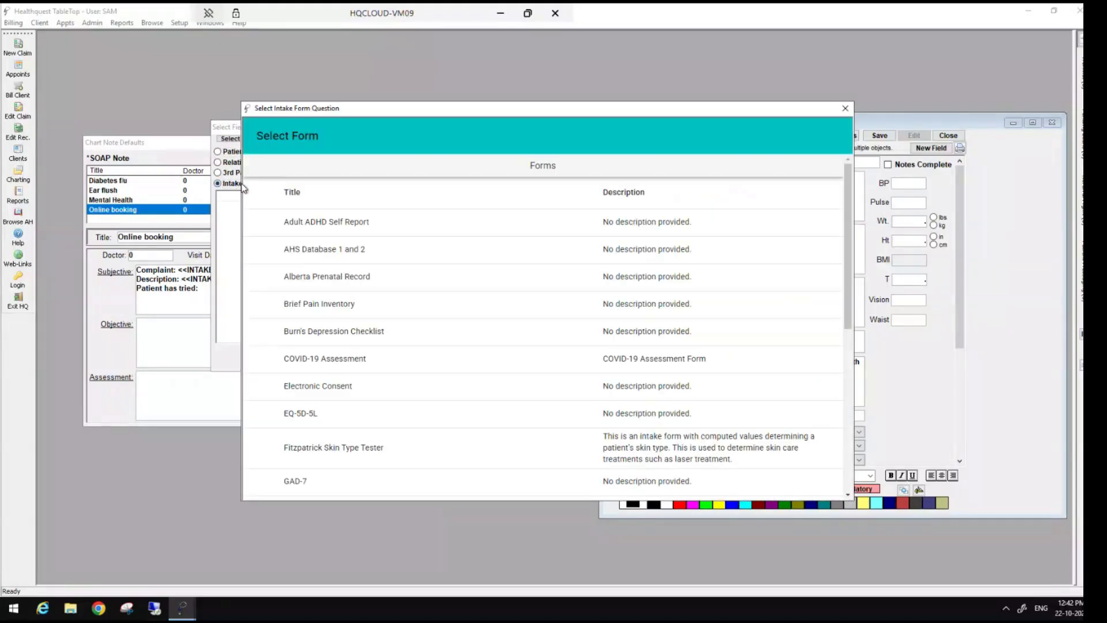
pyautogui.scroll(-3, 383, 302)
pyautogui.scroll(-4, 407, 333)
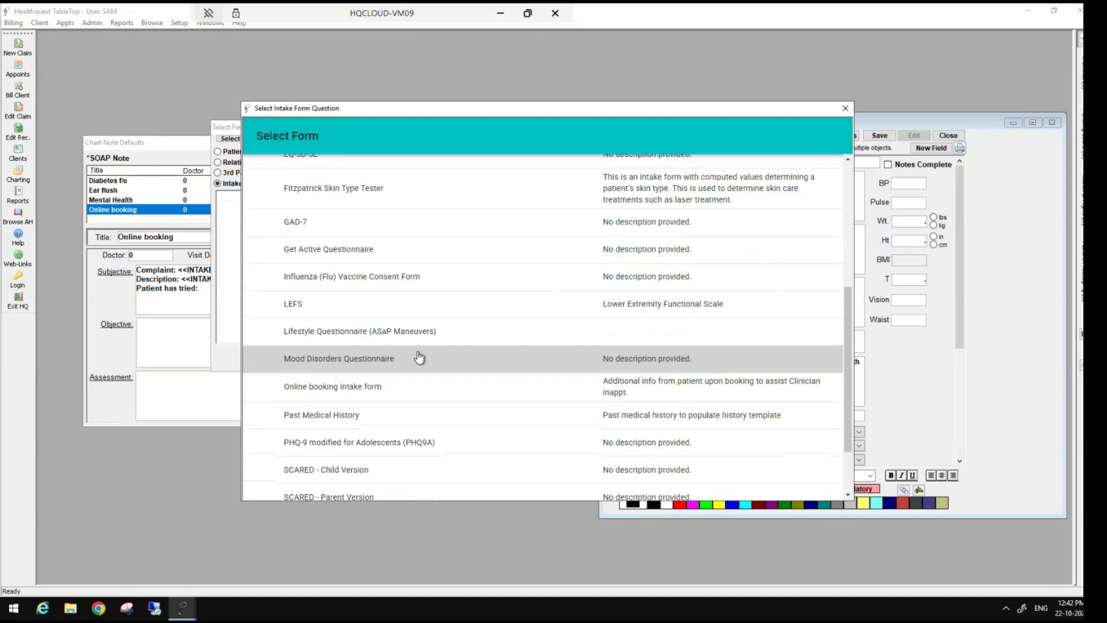
pyautogui.scroll(-2, 421, 359)
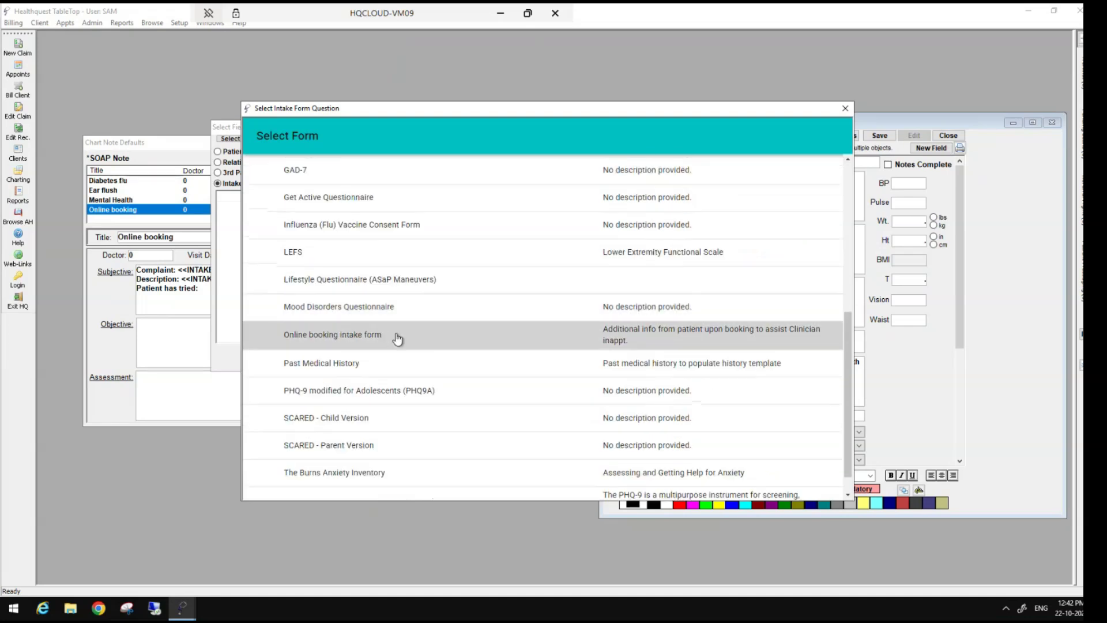
pyautogui.click(427, 341)
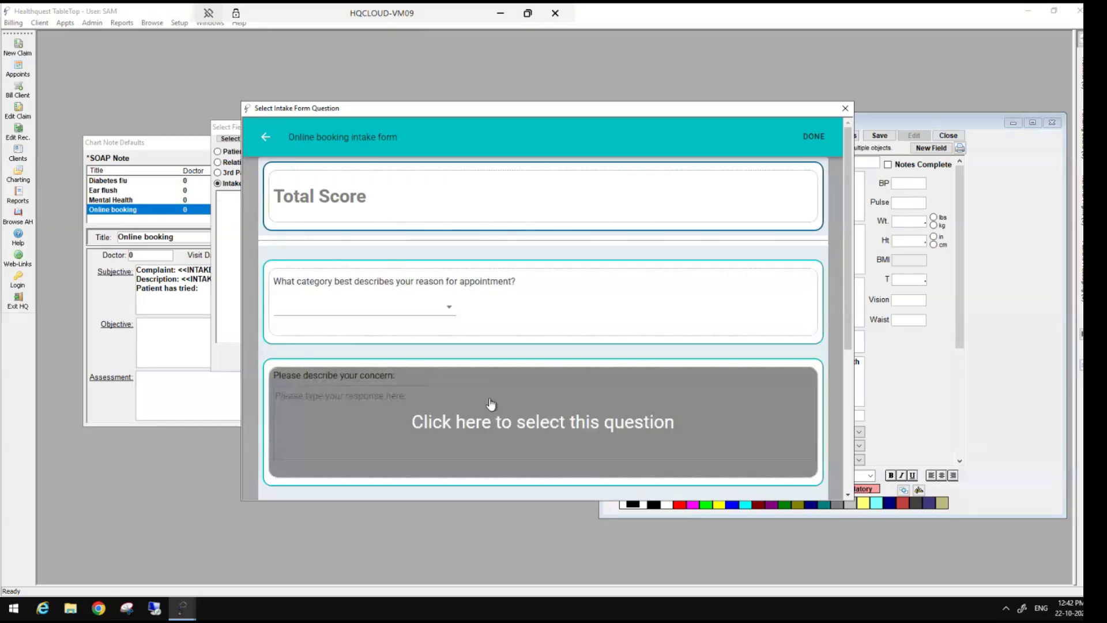
pyautogui.scroll(-2, 491, 404)
pyautogui.scroll(-1, 491, 403)
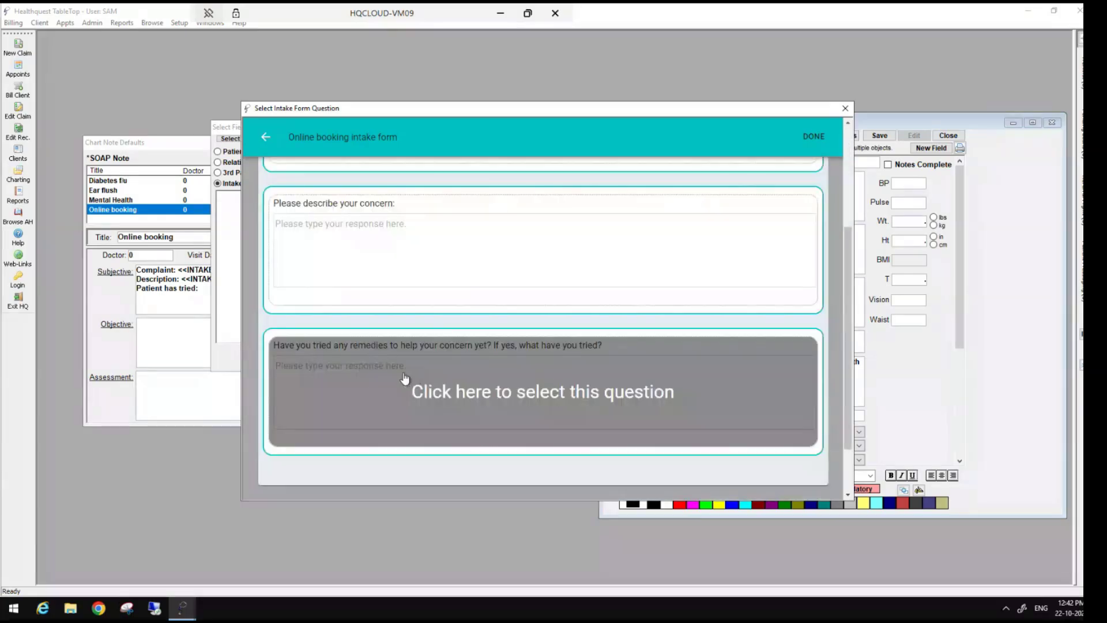
pyautogui.click(353, 386)
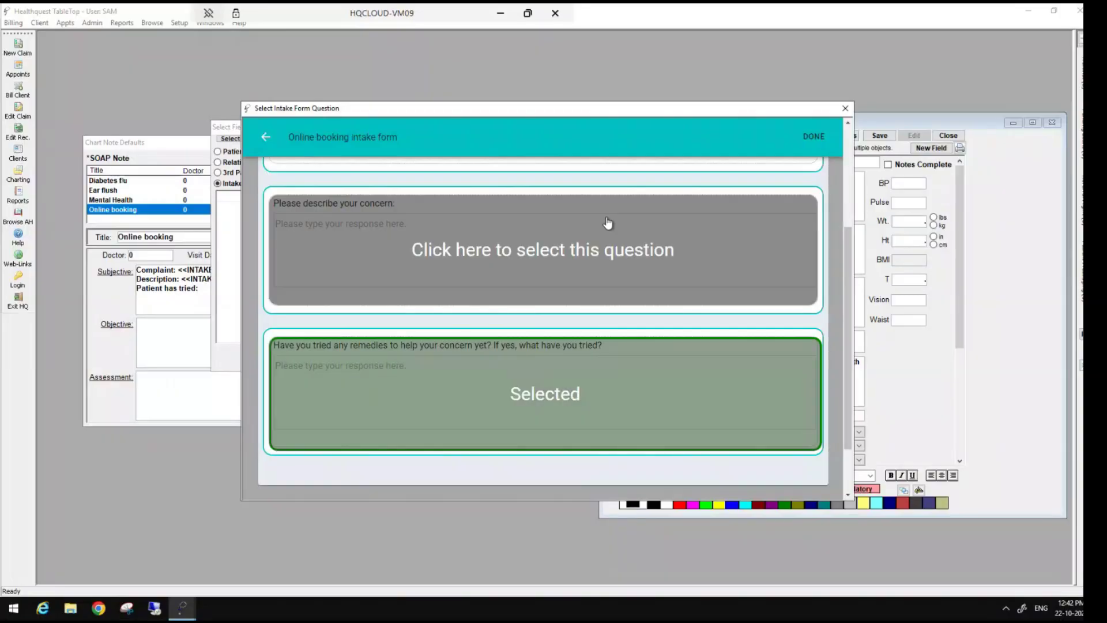
pyautogui.click(813, 136)
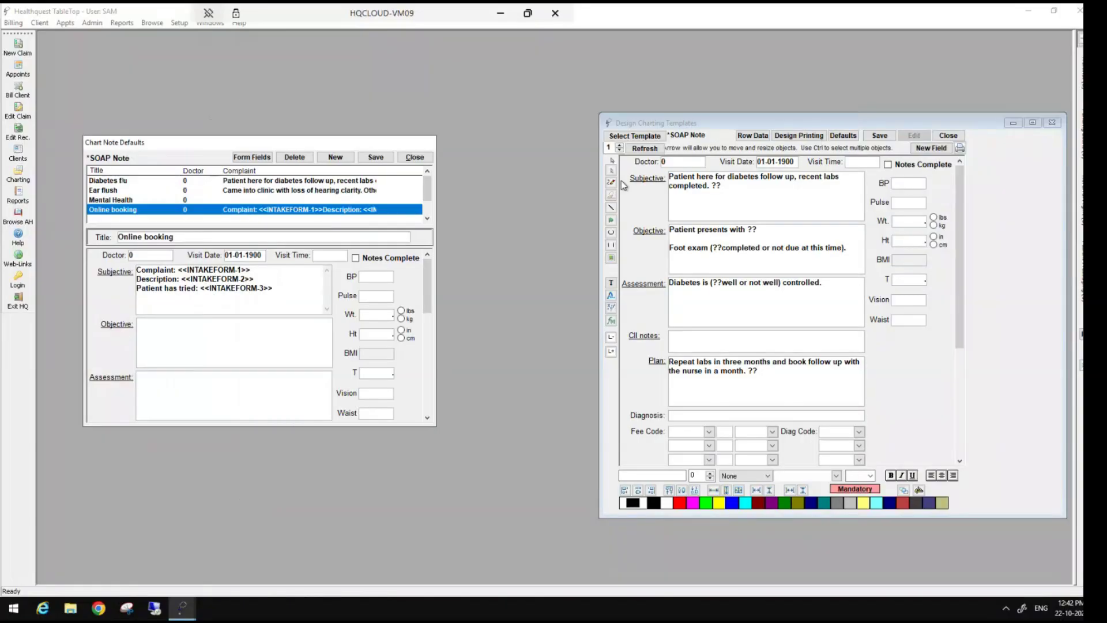
# Step: Save and close the Online booking chart note default and the *SOAP Note template
pyautogui.click(202, 292)
pyautogui.moveTo(214, 293); pyautogui.dragTo(273, 294)
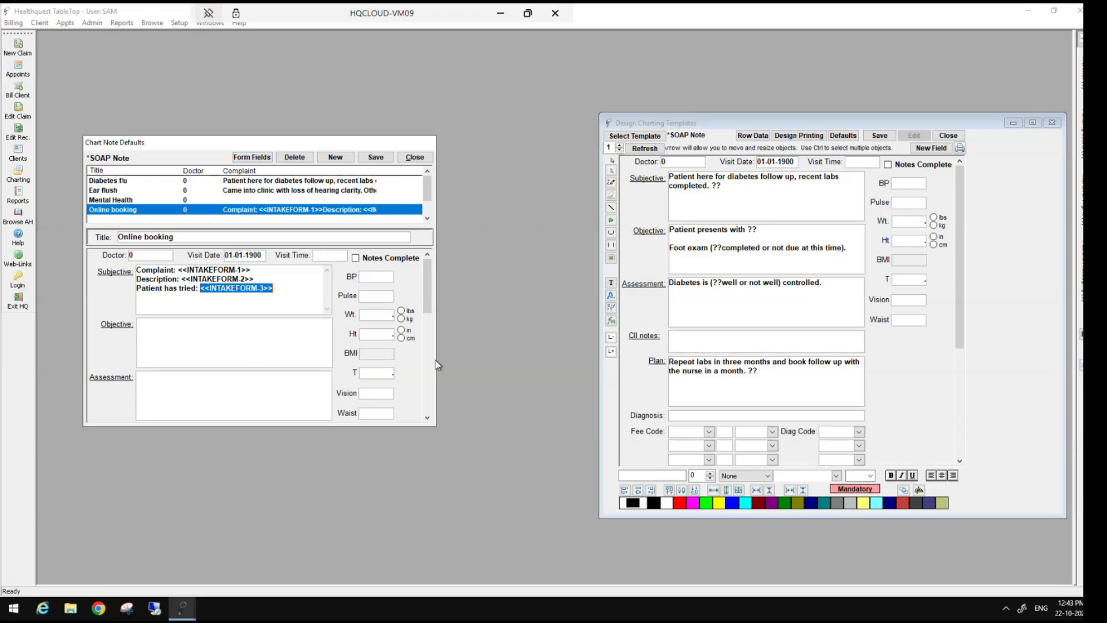
pyautogui.click(375, 158)
pyautogui.click(421, 157)
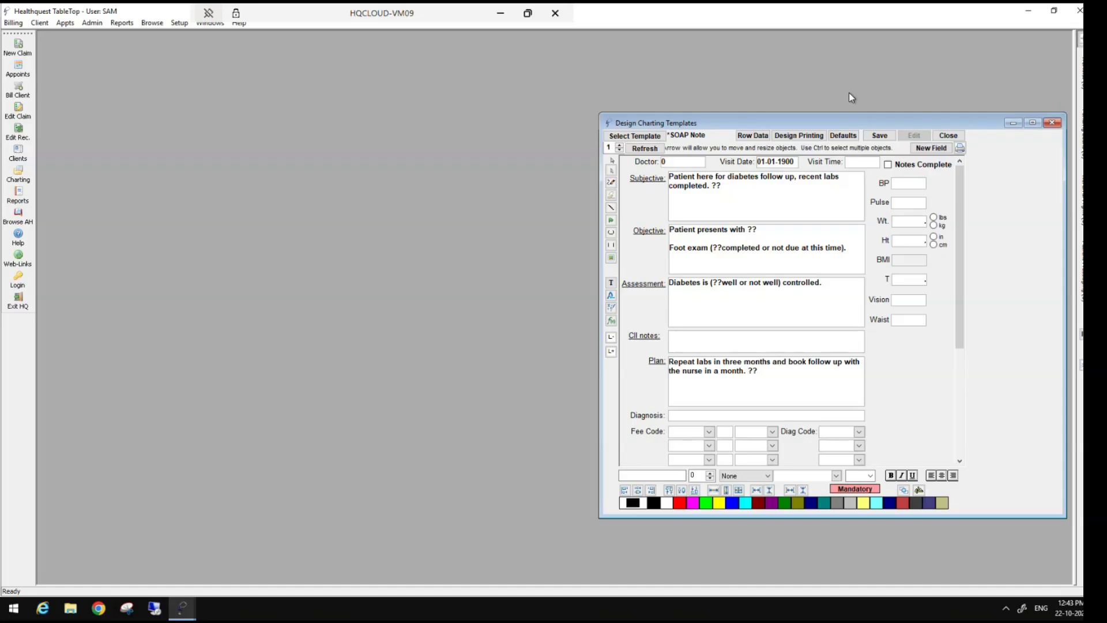
pyautogui.click(879, 136)
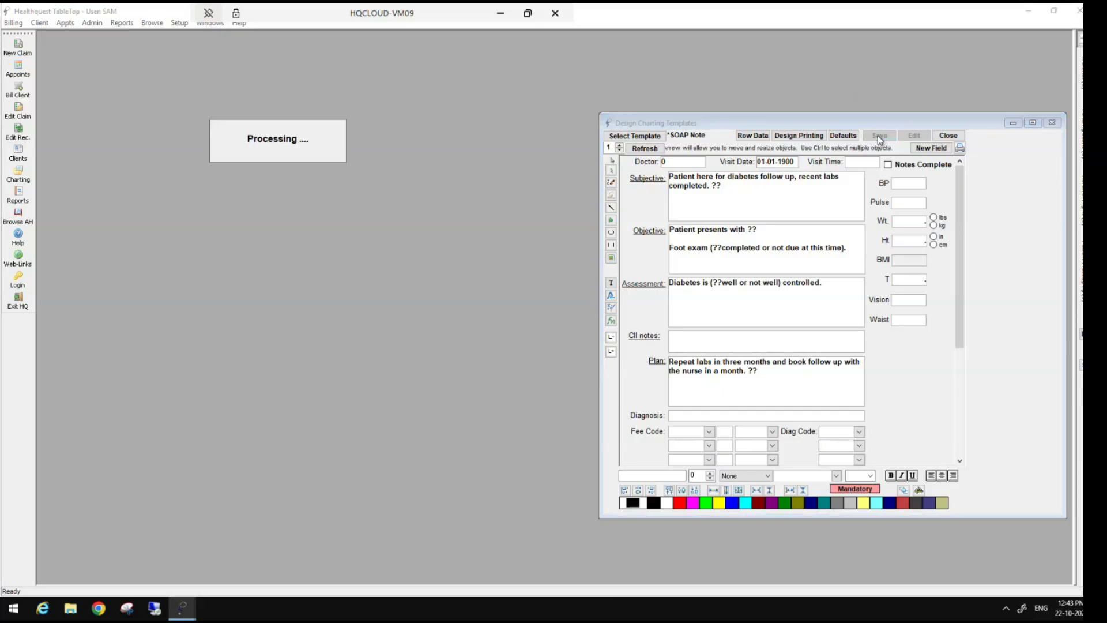
pyautogui.click(949, 137)
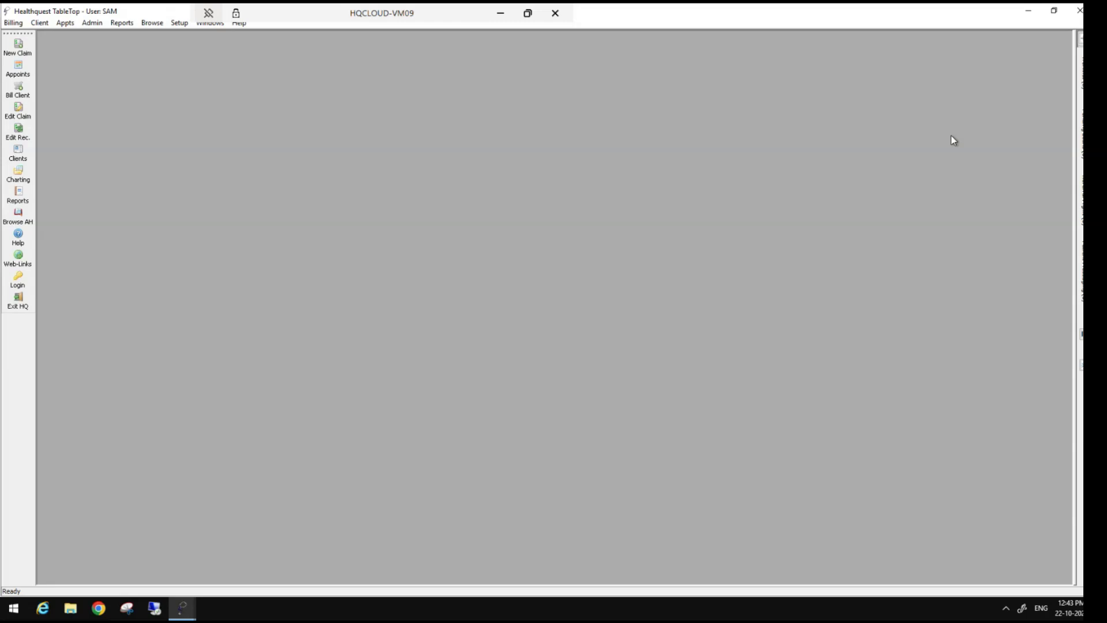
# Step: In the patient's chart, view the defaults offered for a new *SOAP Note and cancel without creating a note
pyautogui.click(24, 176)
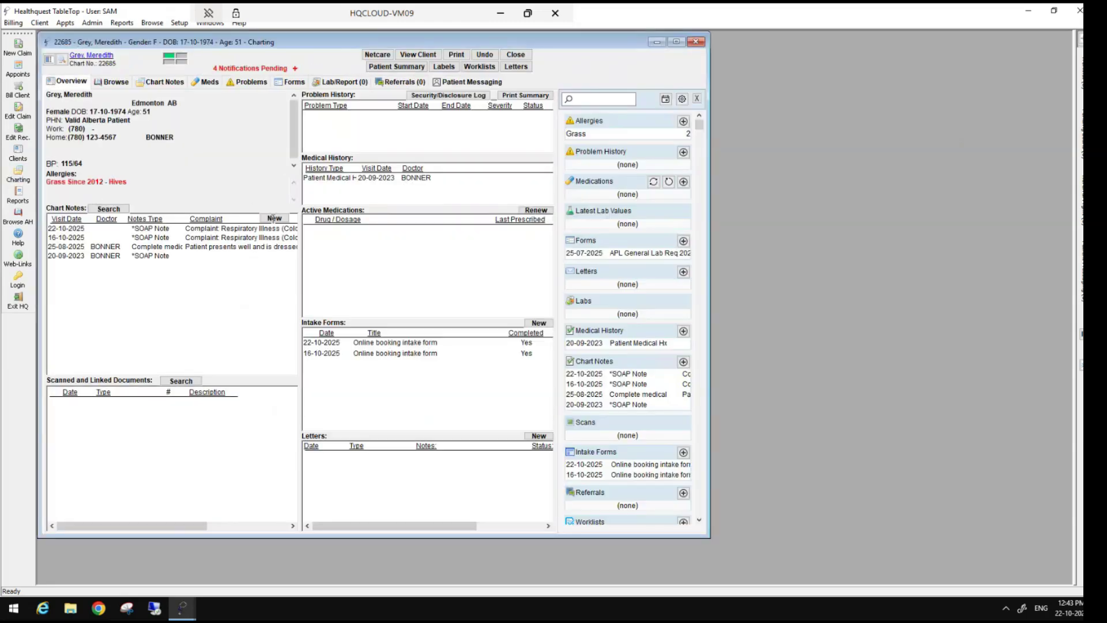
pyautogui.click(275, 219)
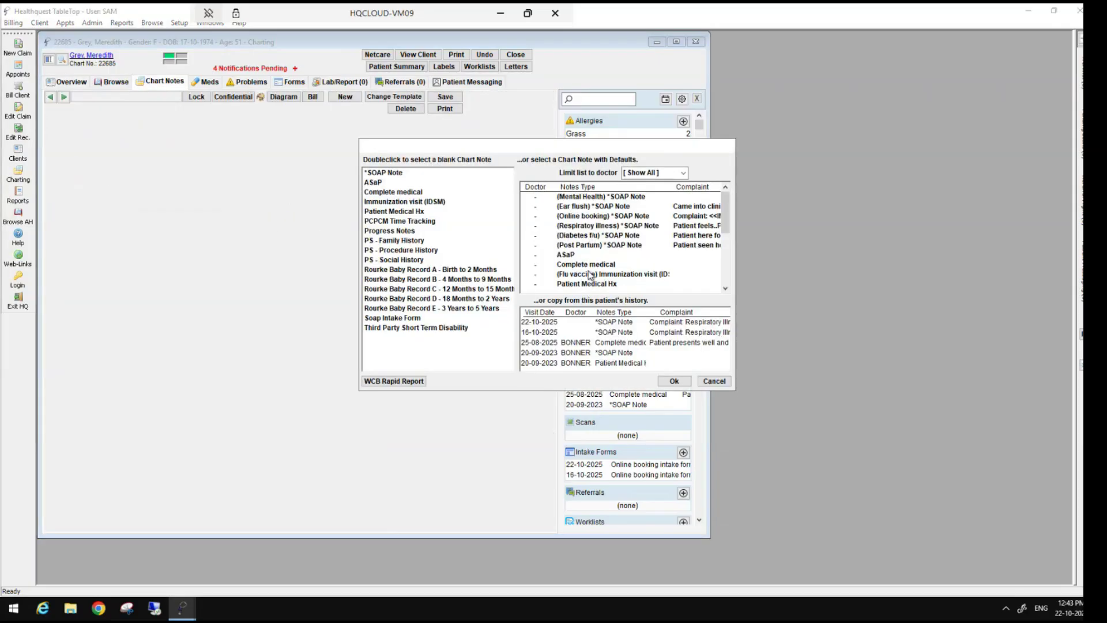
pyautogui.click(395, 174)
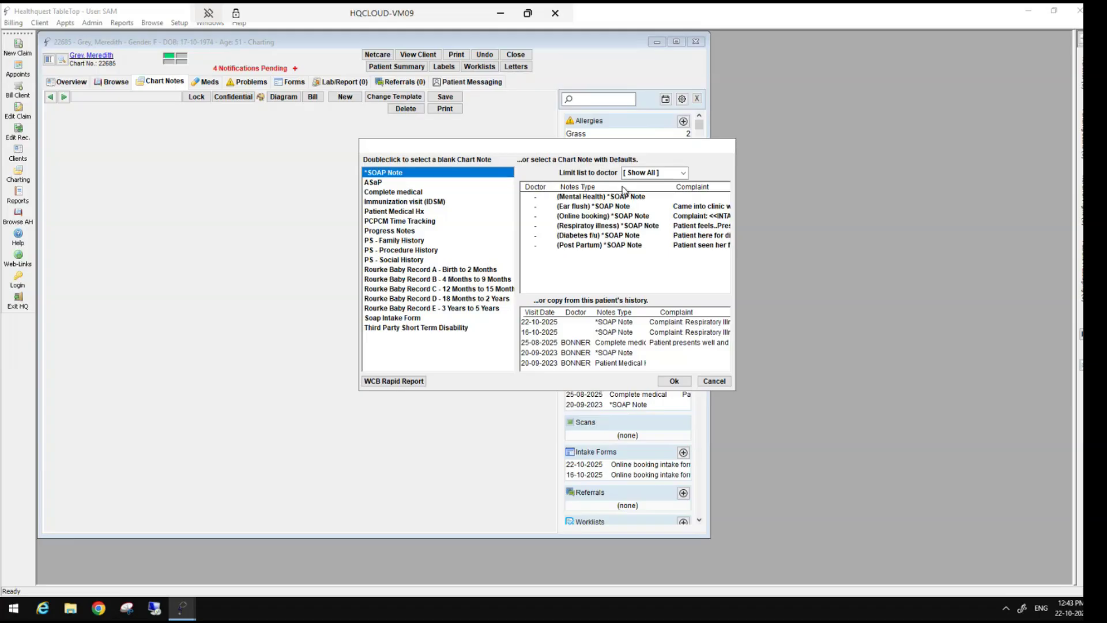
pyautogui.click(714, 381)
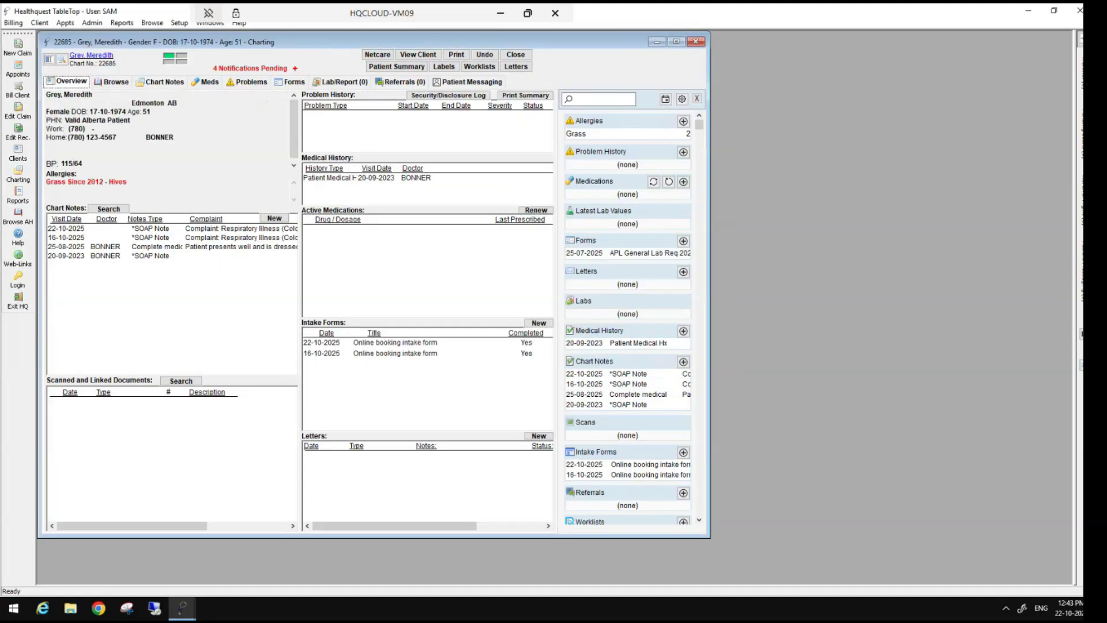